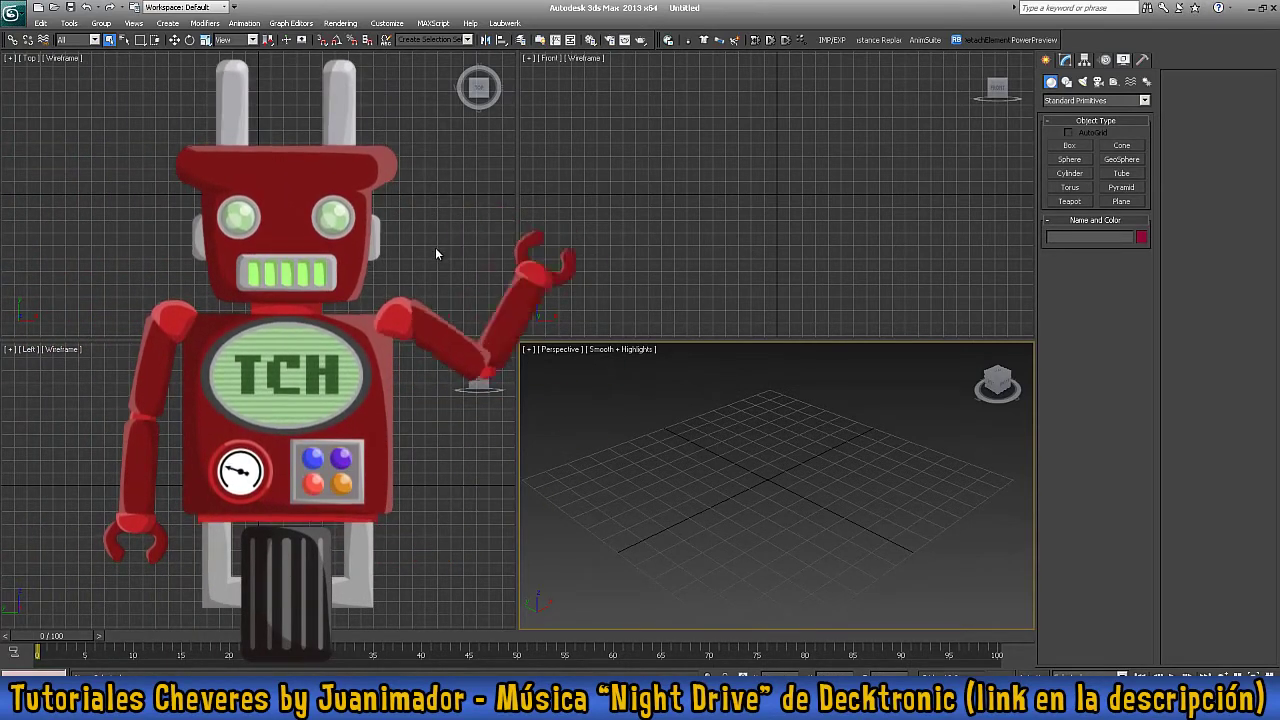
Assign V-Ray Adv 2.40.03 as the production renderer and view its V-Ray settings
left_click(609, 42)
scroll(385, 560, "down", 3)
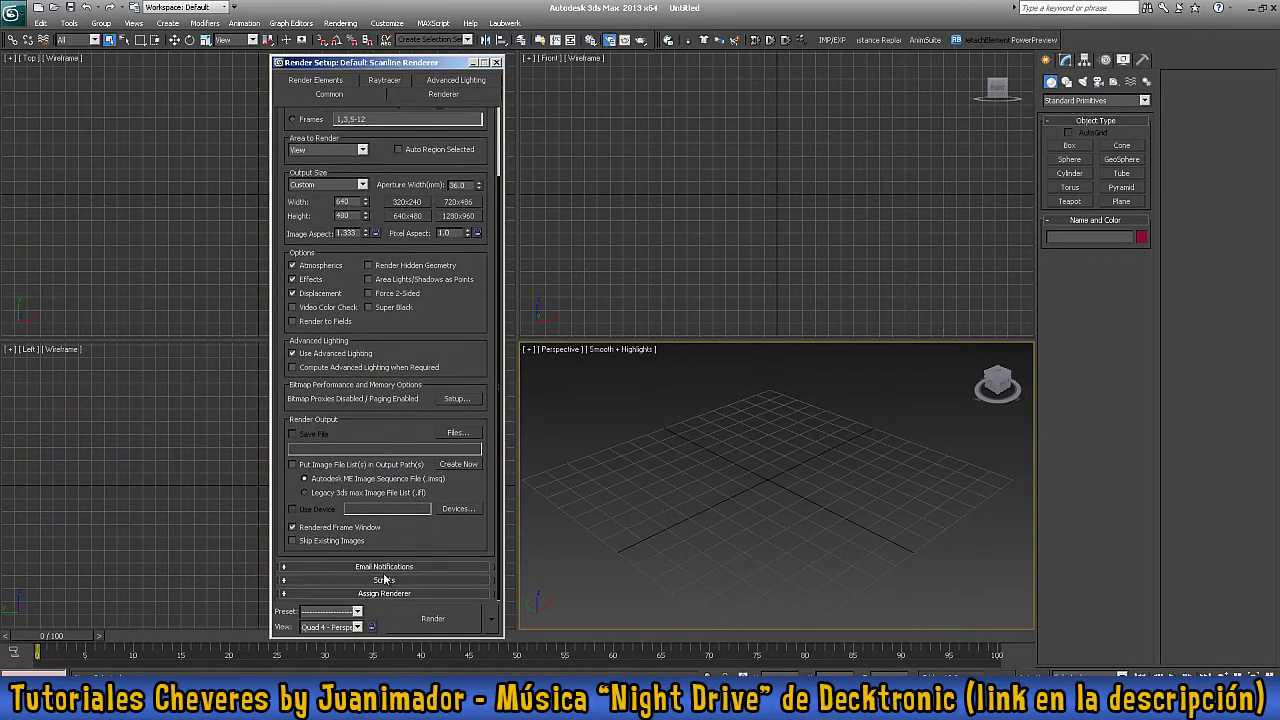
left_click(390, 594)
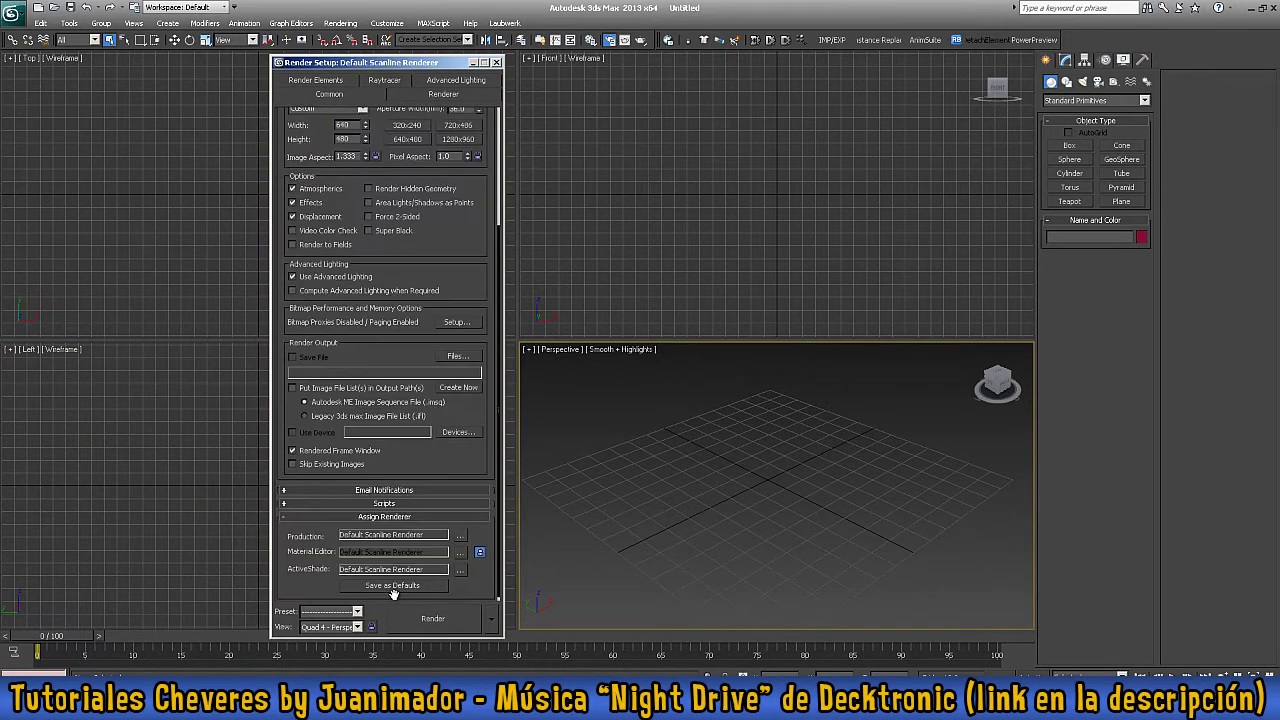
left_click(460, 535)
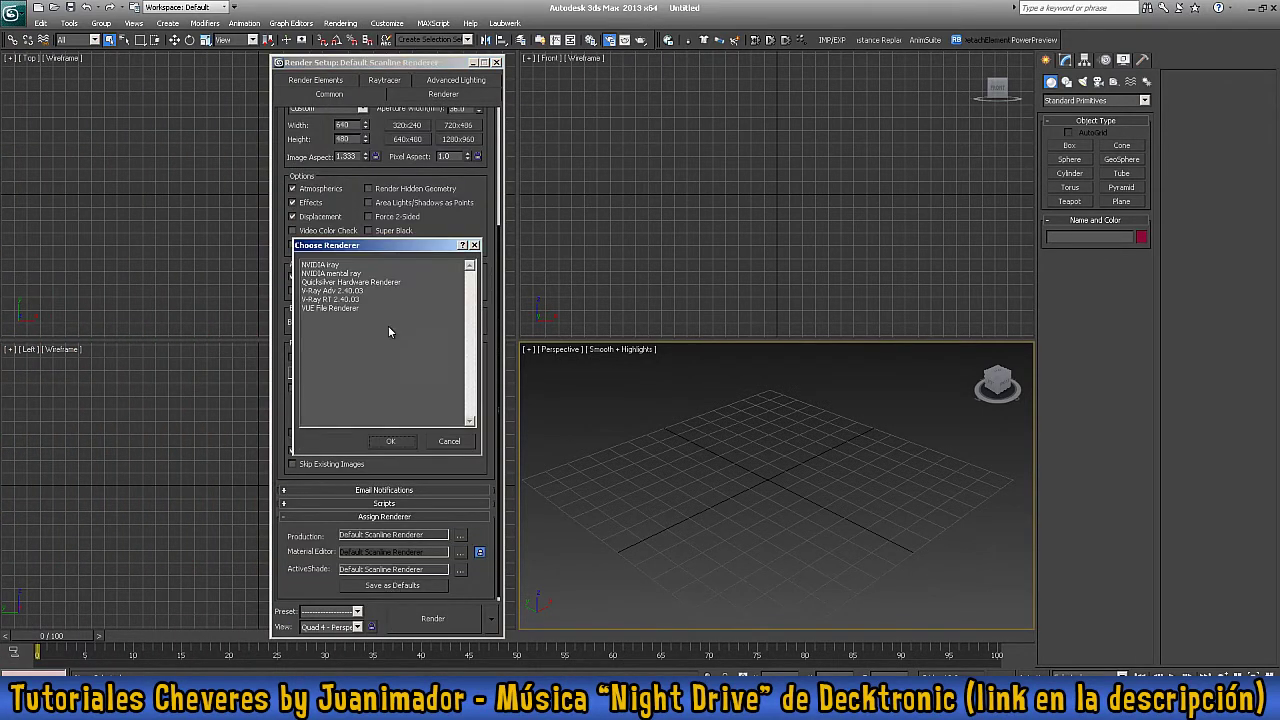
double_click(338, 291)
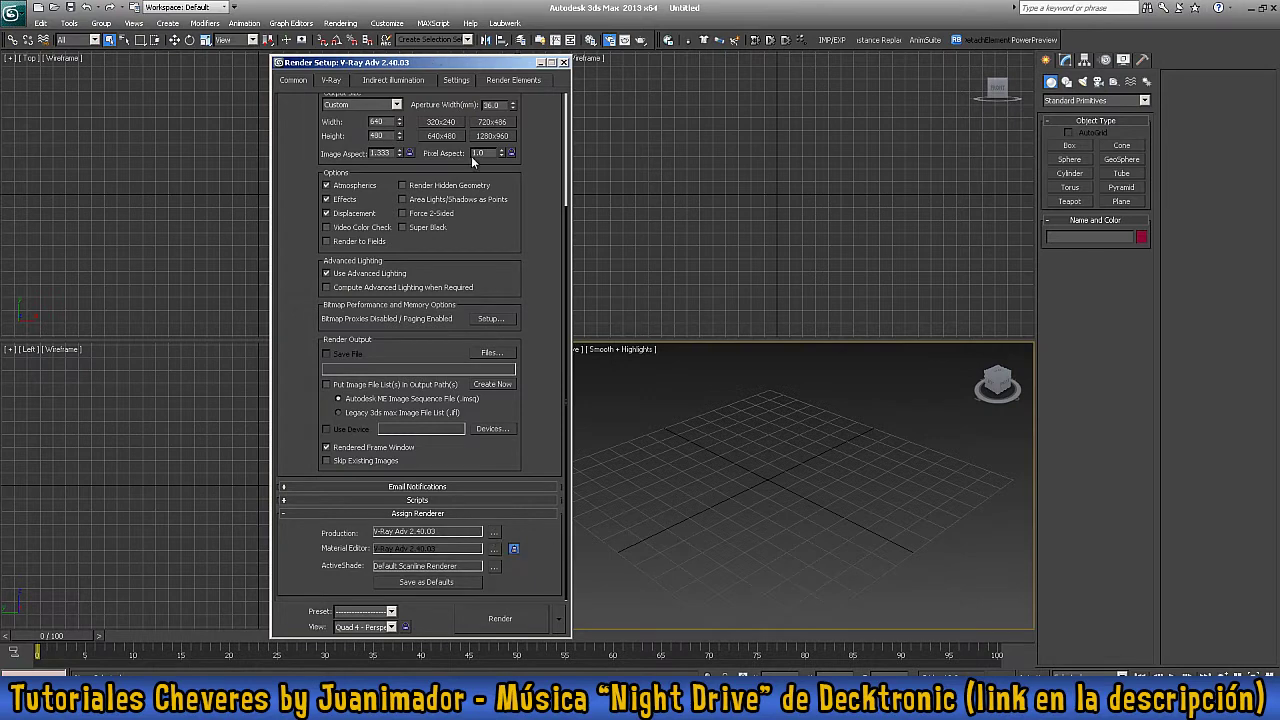
scroll(510, 343, "up", 5)
left_click(329, 80)
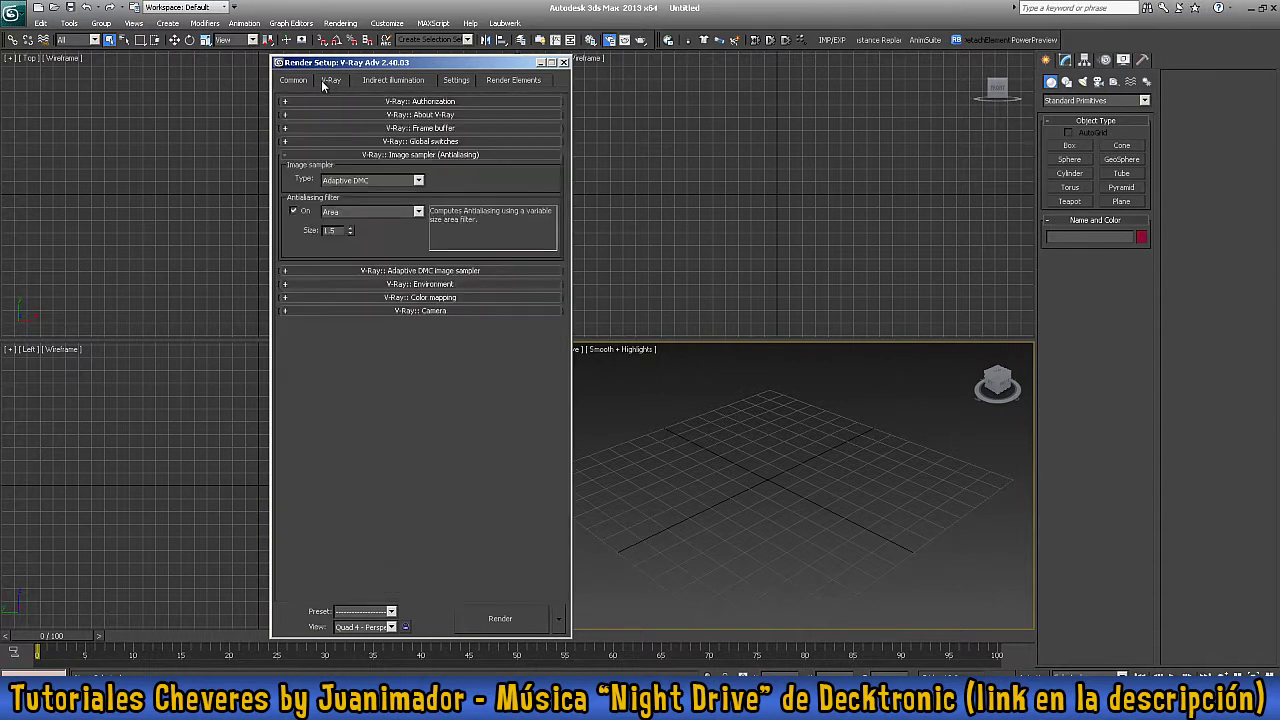
left_click(563, 62)
Create a teapot at the grid centre and maximize the Perspective view around it
left_click(1069, 201)
left_click_drag(745, 440, 800, 445)
key("alt+w")
scroll(687, 455, "up", 2)
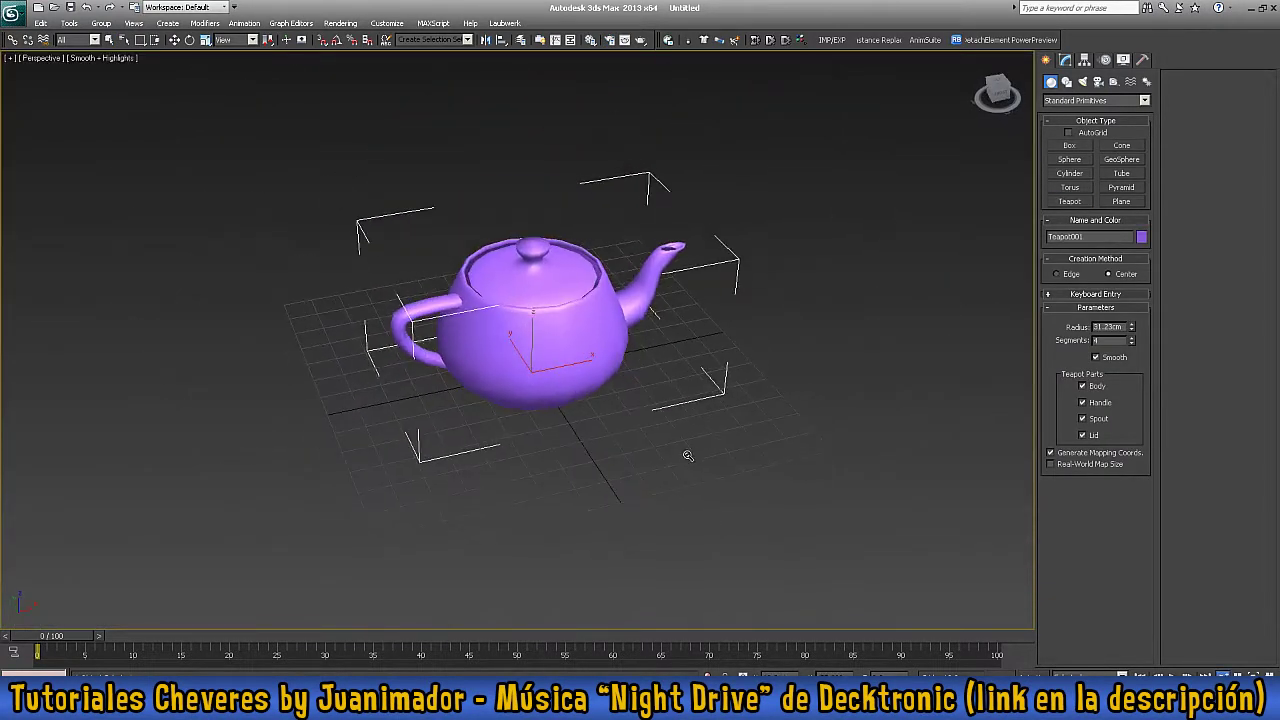
middle_click_drag(687, 455, 712, 520)
left_click(1065, 59)
key("w")
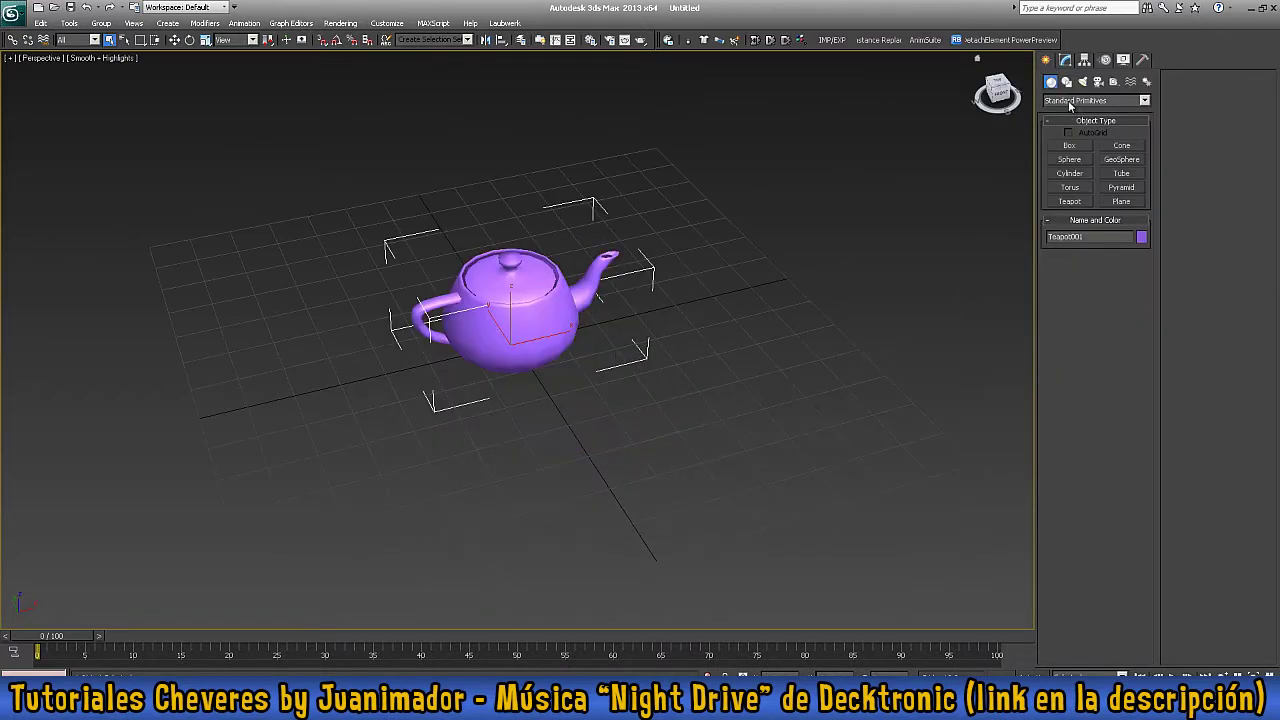
Create a VRayPlane and zero its position under the teapot with the Move Type-In
left_click(1069, 102)
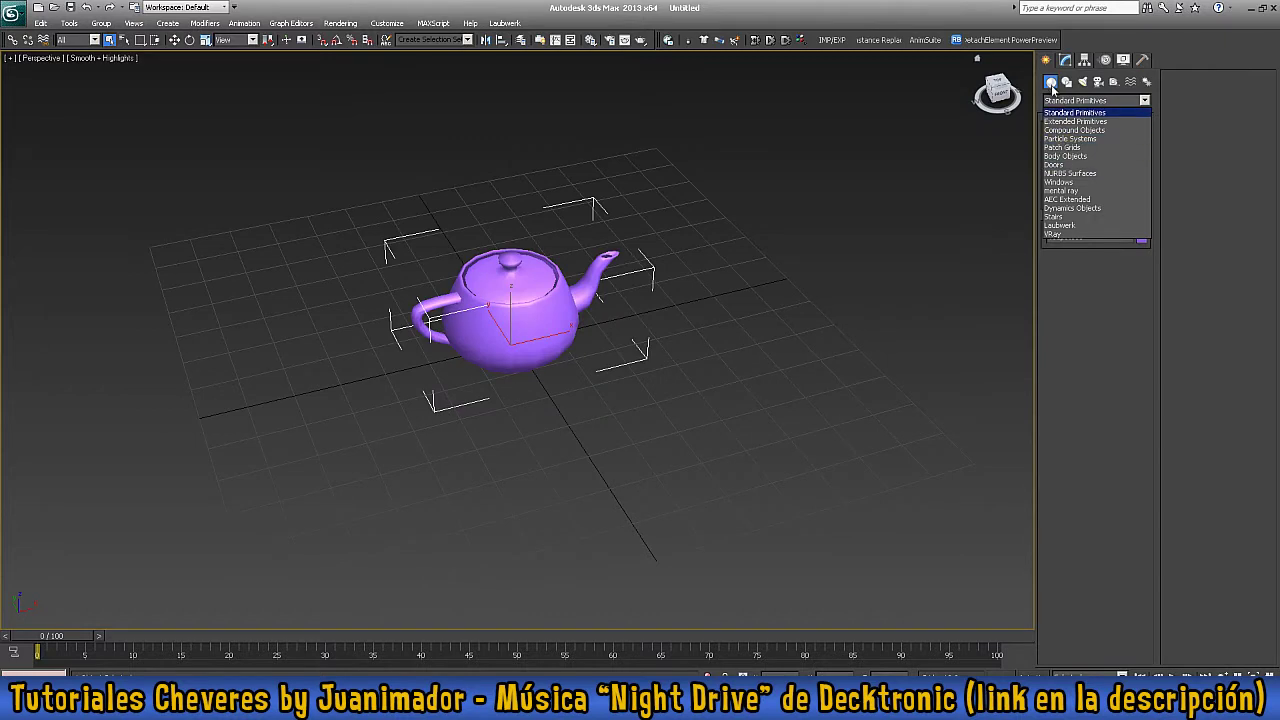
left_click(1052, 234)
left_click(1069, 159)
left_click(568, 425)
key("w")
key("F12")
type("-0")
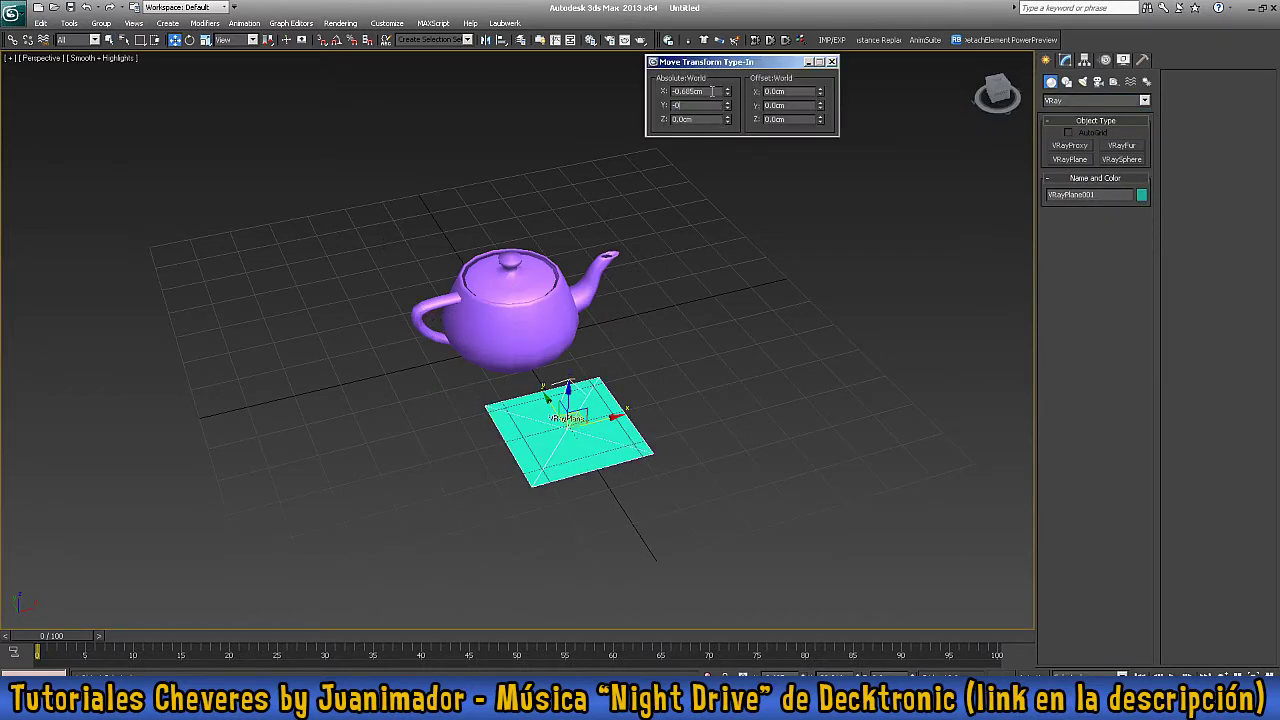
key("Return")
Frame the teapot with the safe frame shown and run two test renders
left_click(514, 300)
key("F12")
key("shift+f")
key("z")
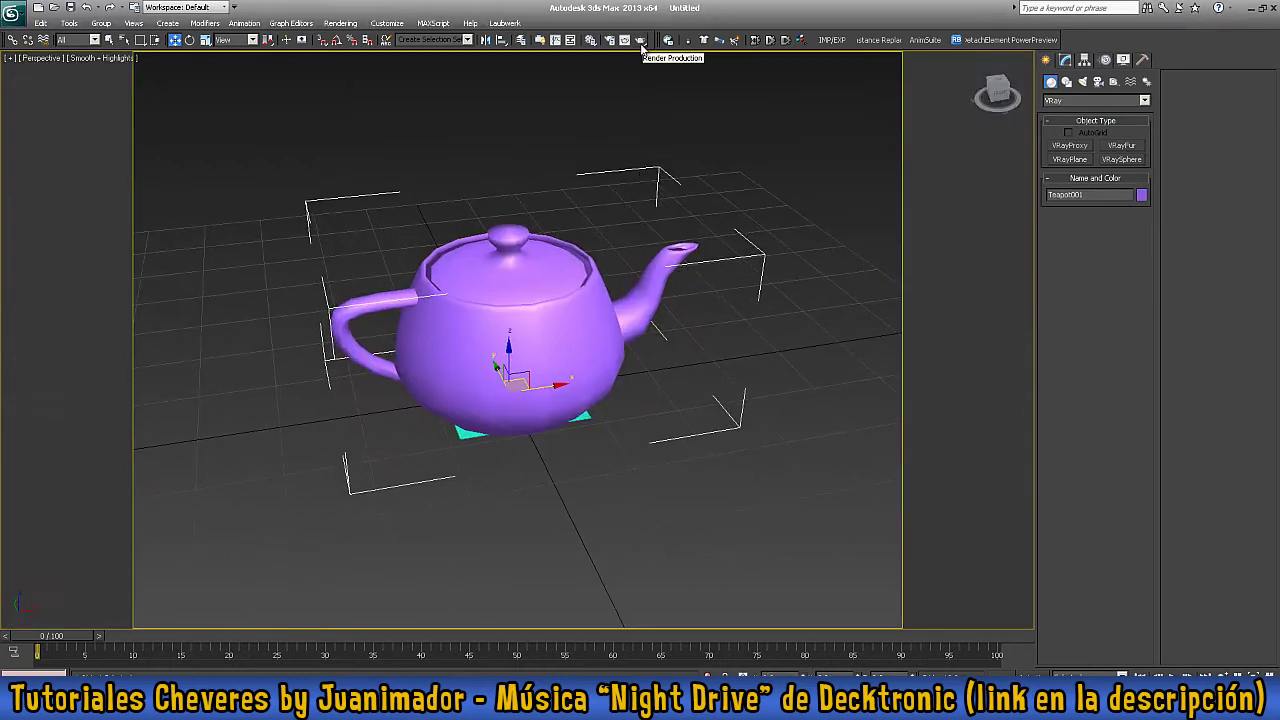
left_click(643, 46)
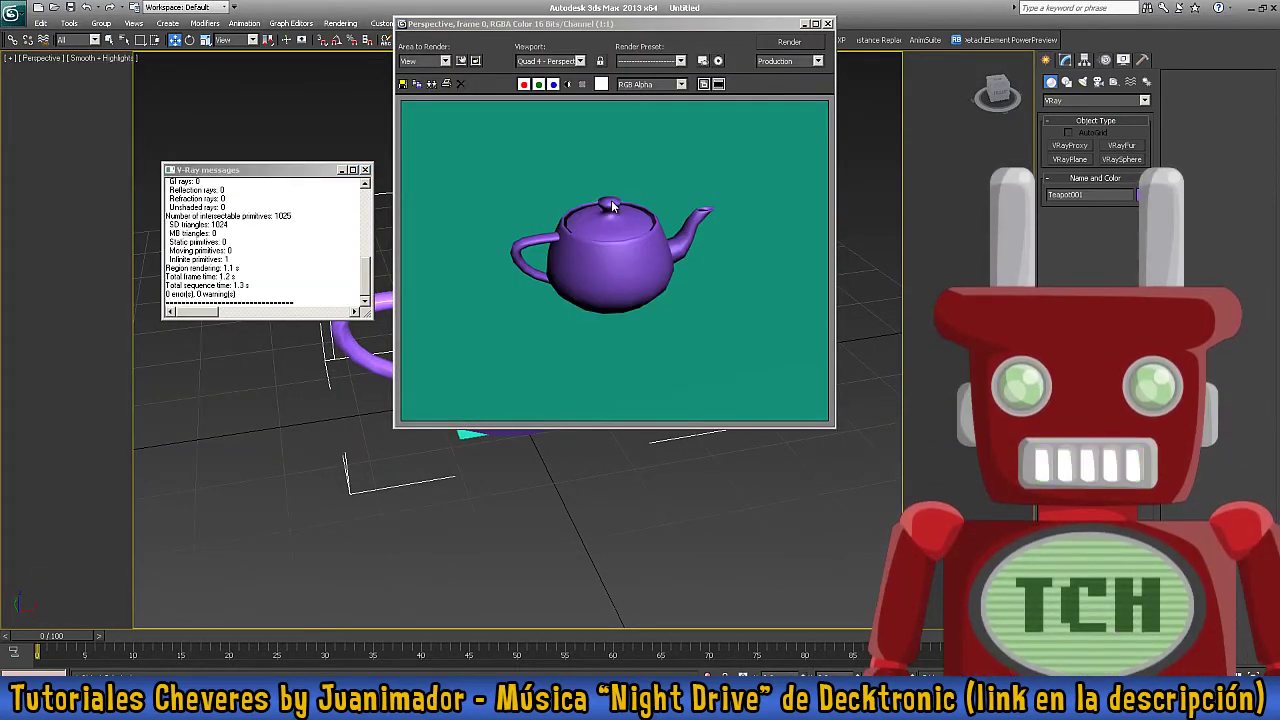
left_click(827, 23)
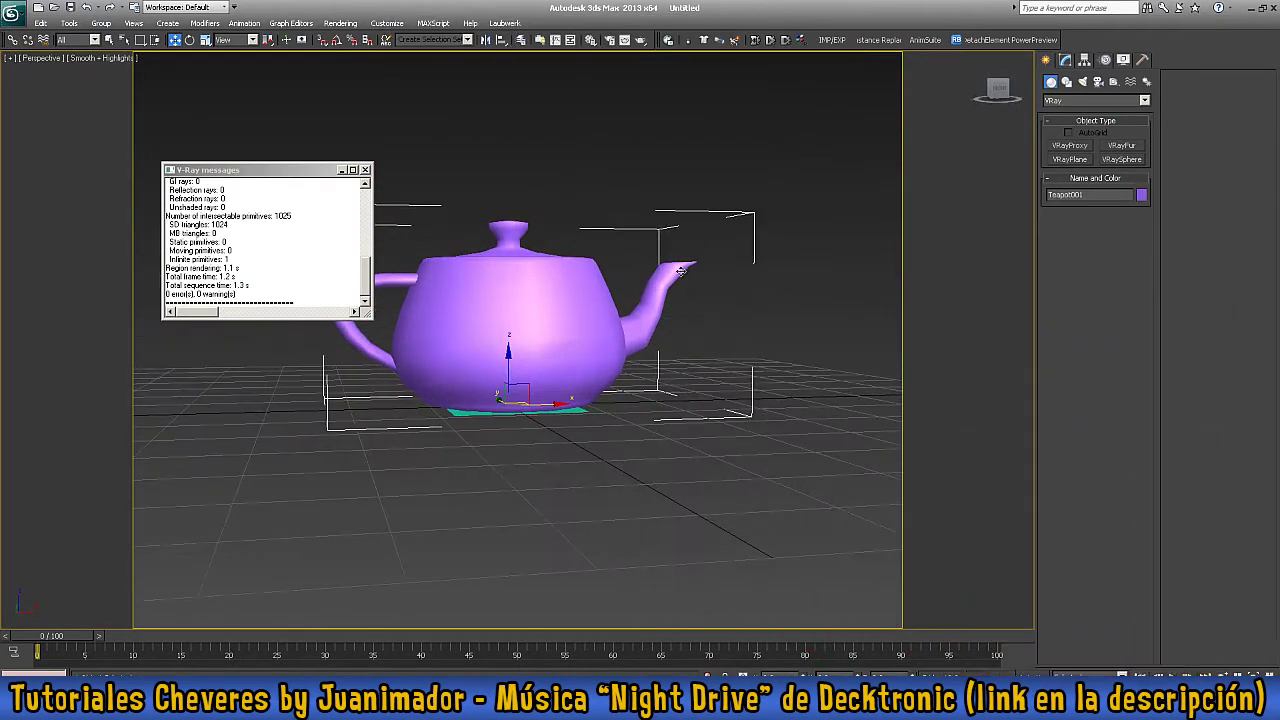
left_click(643, 44)
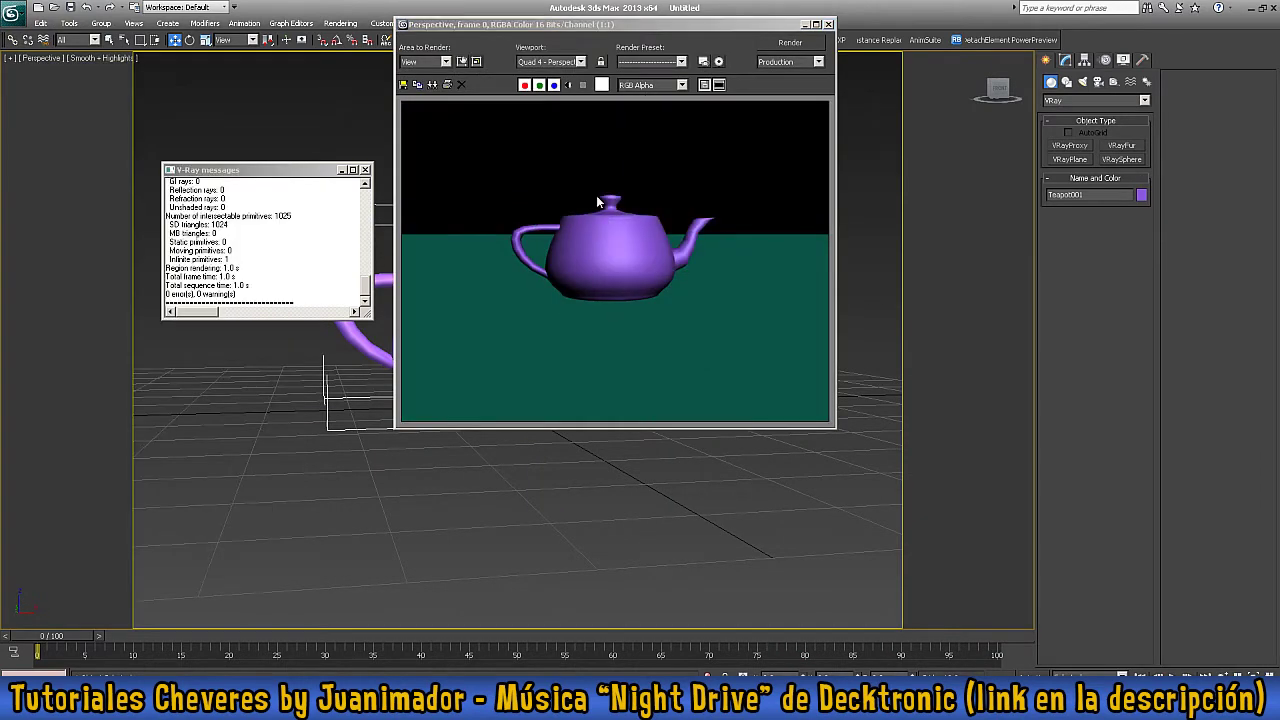
left_click(827, 23)
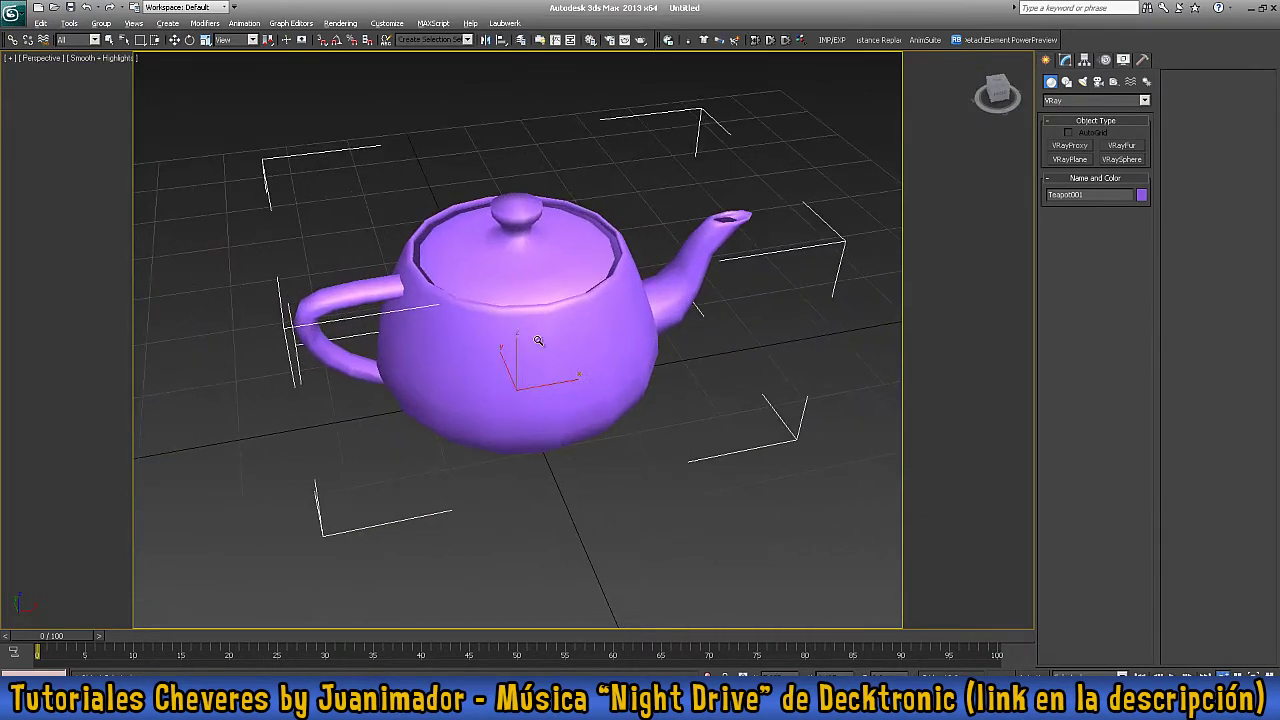
scroll(538, 341, "down", 2)
Create Camera001 from the current view and maximize the Top viewport
key("ctrl+c")
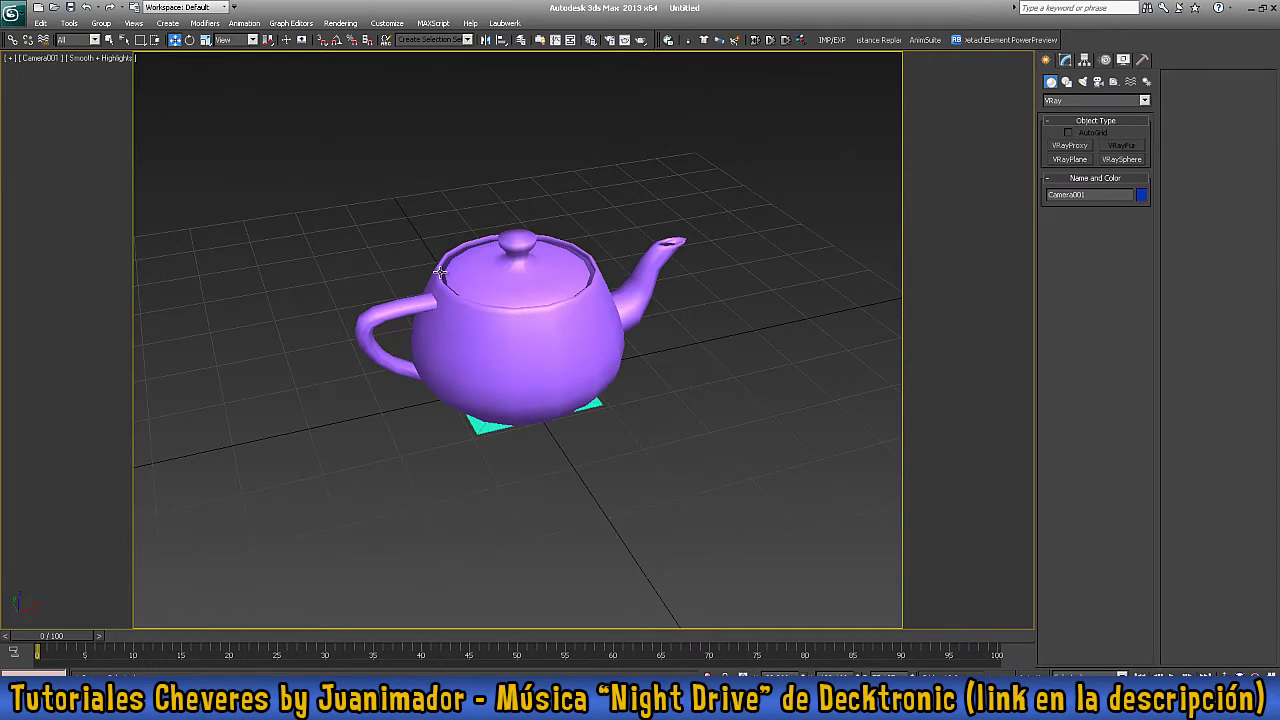
key("alt+w")
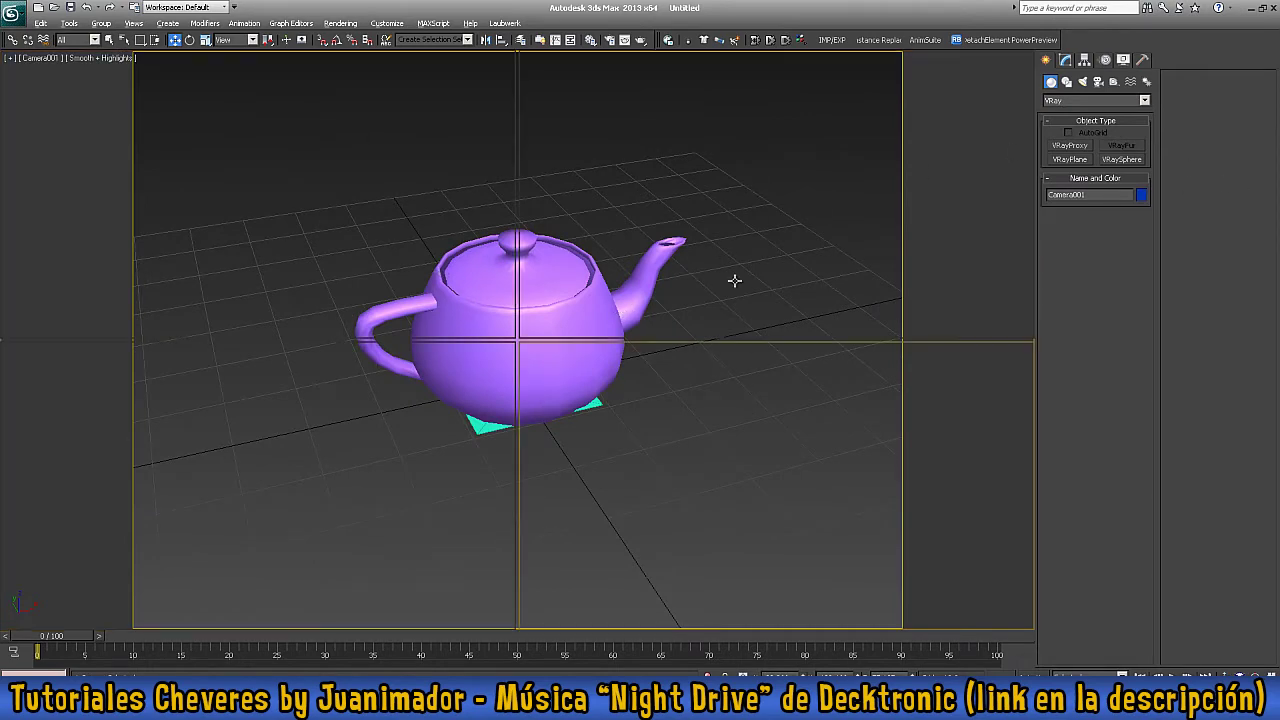
key("t")
key("alt+w")
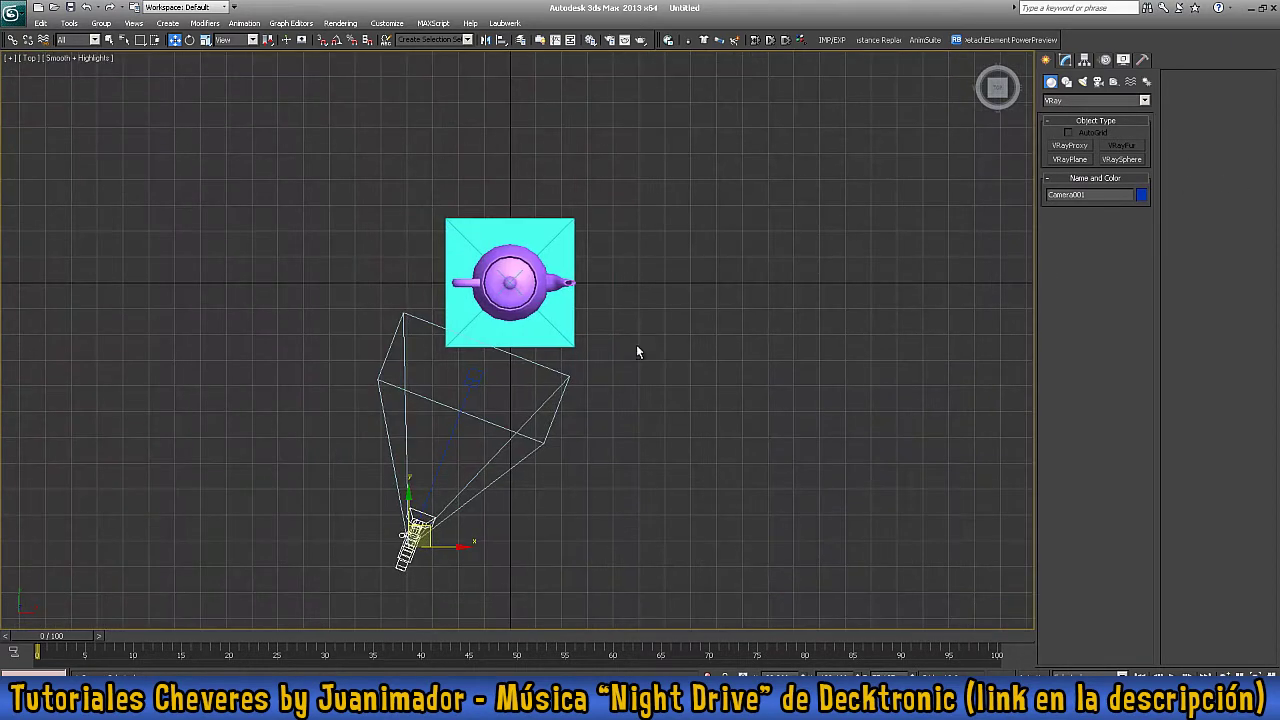
Create a Standard Target Direct light aimed at the teapot and raise it high in Front view
left_click(1079, 101)
left_click(1080, 114)
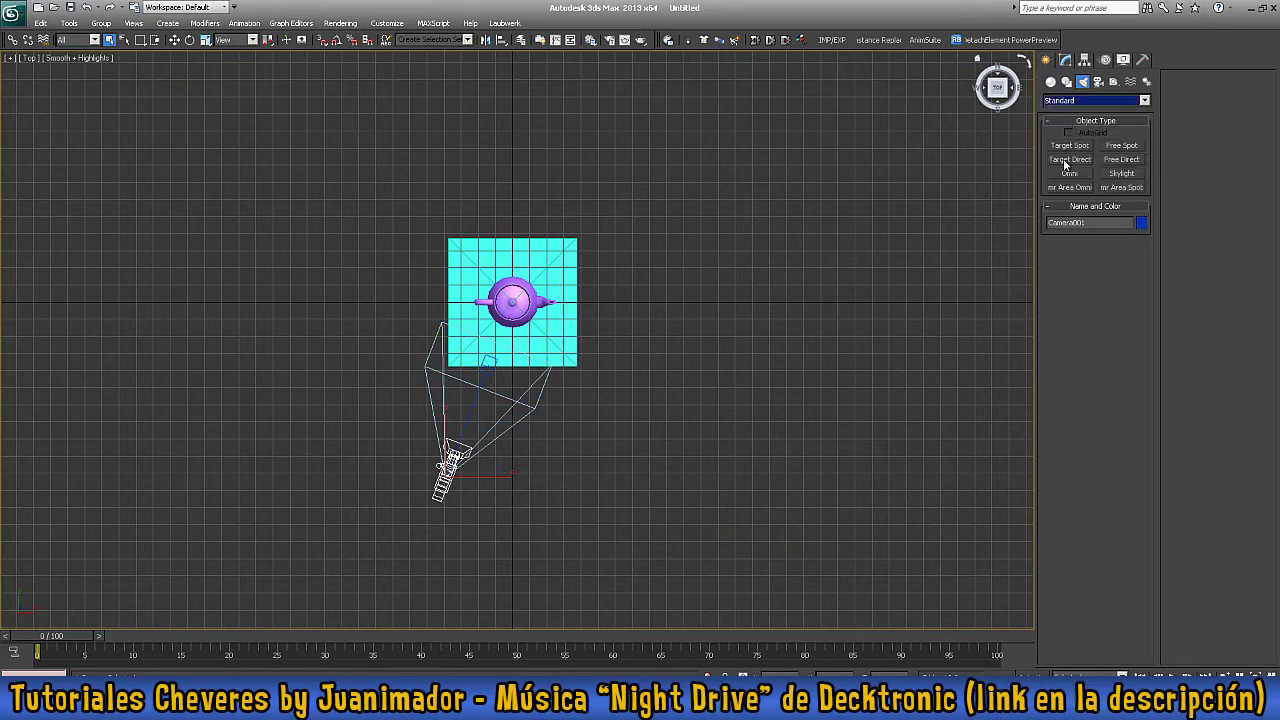
left_click(1070, 159)
left_click_drag(738, 503, 477, 260)
key("f")
scroll(537, 306, "down", 3)
key("w")
left_click(634, 391)
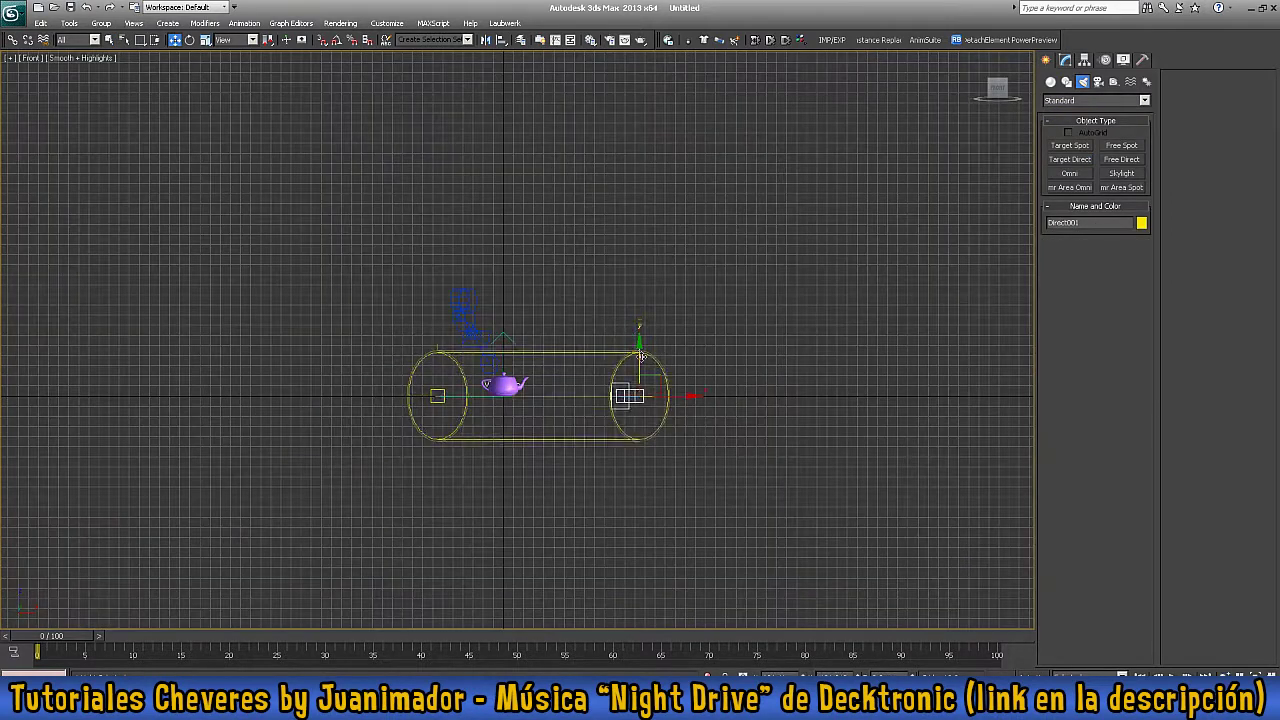
left_click_drag(634, 391, 630, 205)
Set the light's hotspot to 13.0cm and falloff to 145.0cm, checking with a camera render
key("t")
left_click(1065, 59)
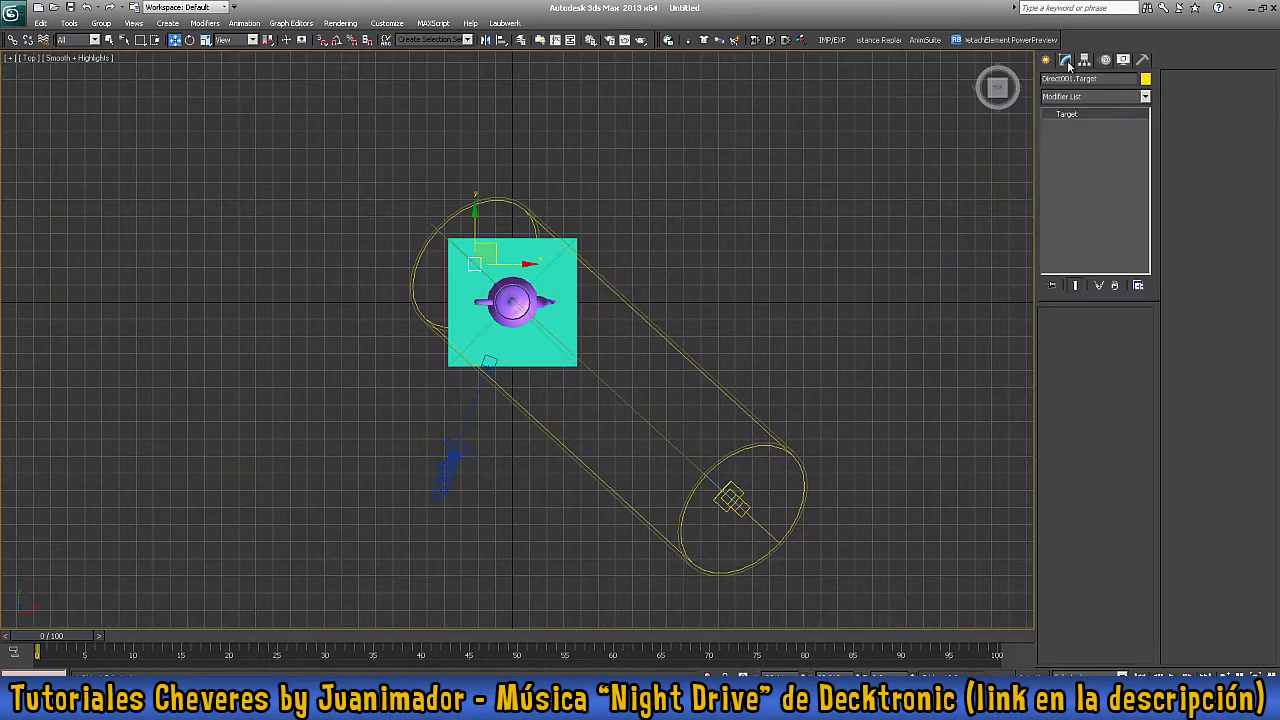
key("p")
left_click(1049, 440)
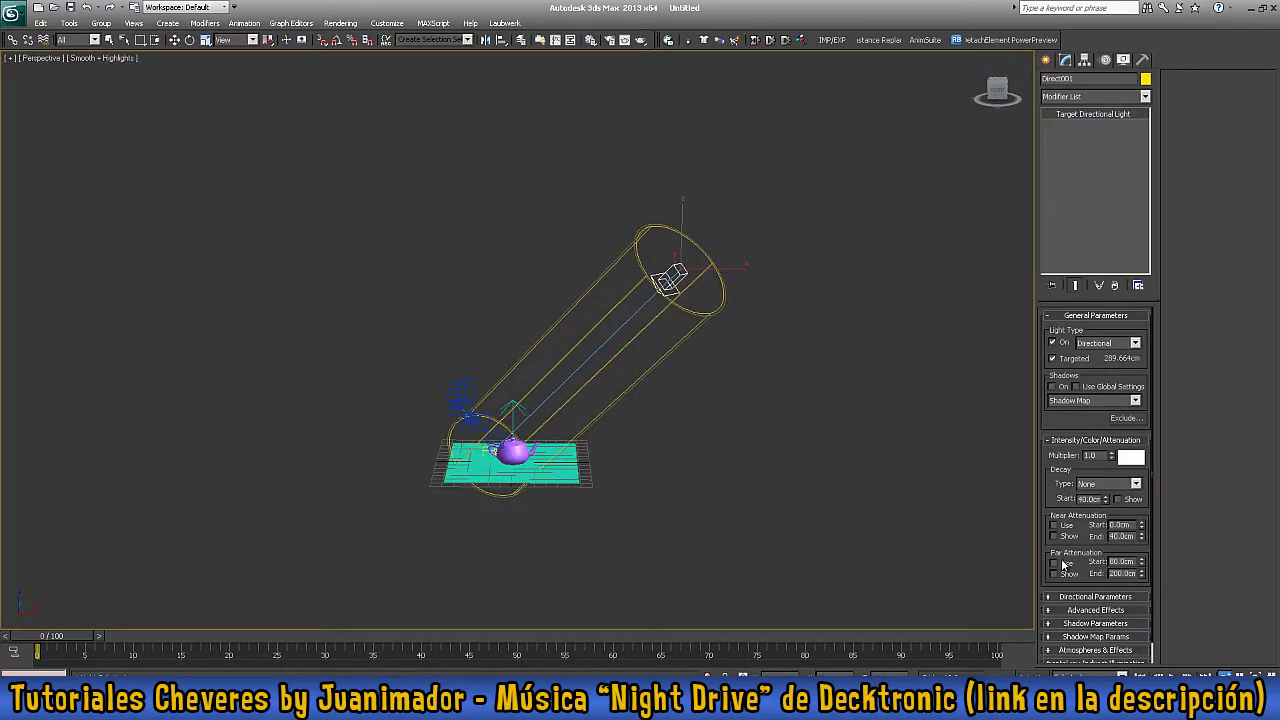
left_click(1070, 597)
left_click_drag(1260, 130, 1259, 121)
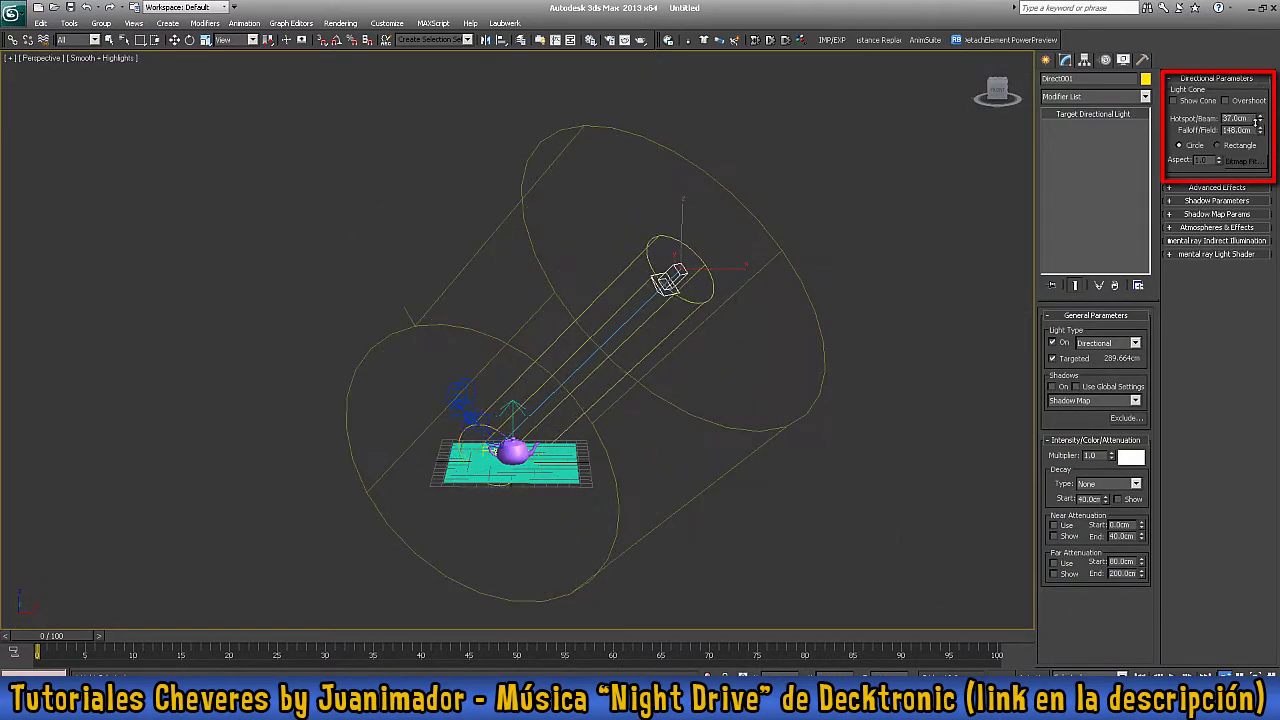
key("f")
left_click(543, 451)
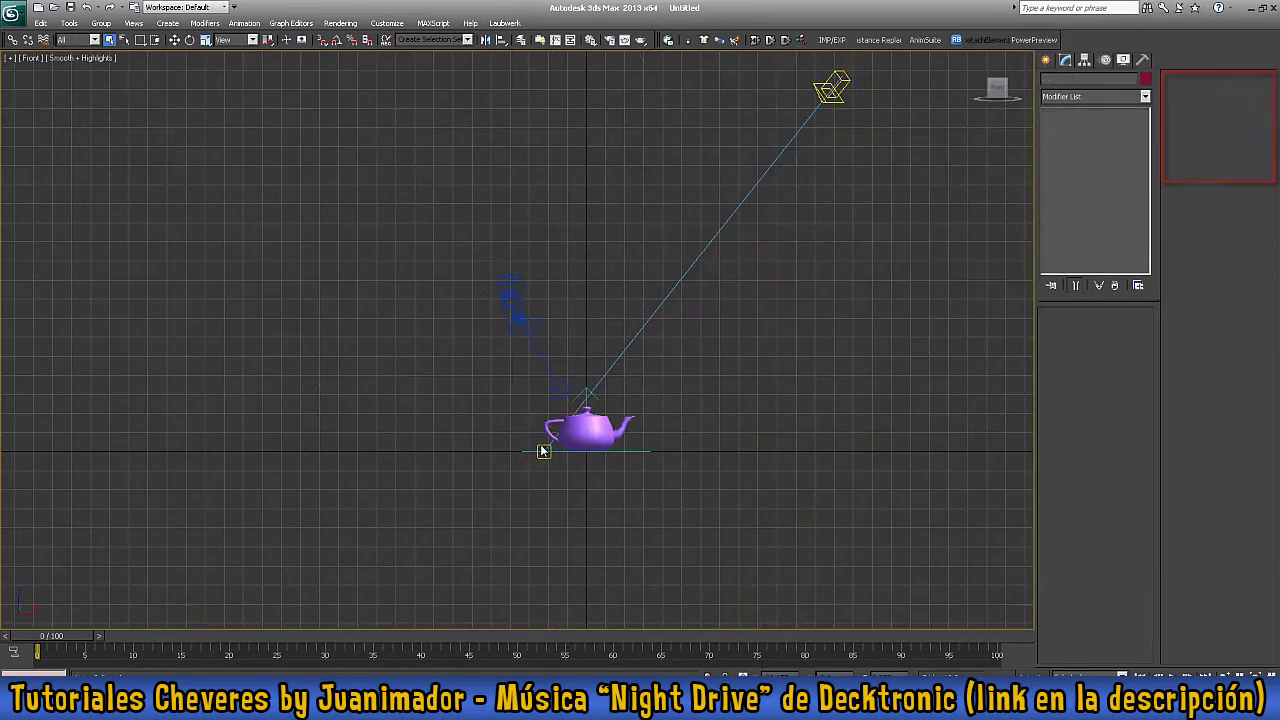
left_click(543, 451)
key("t")
key("c")
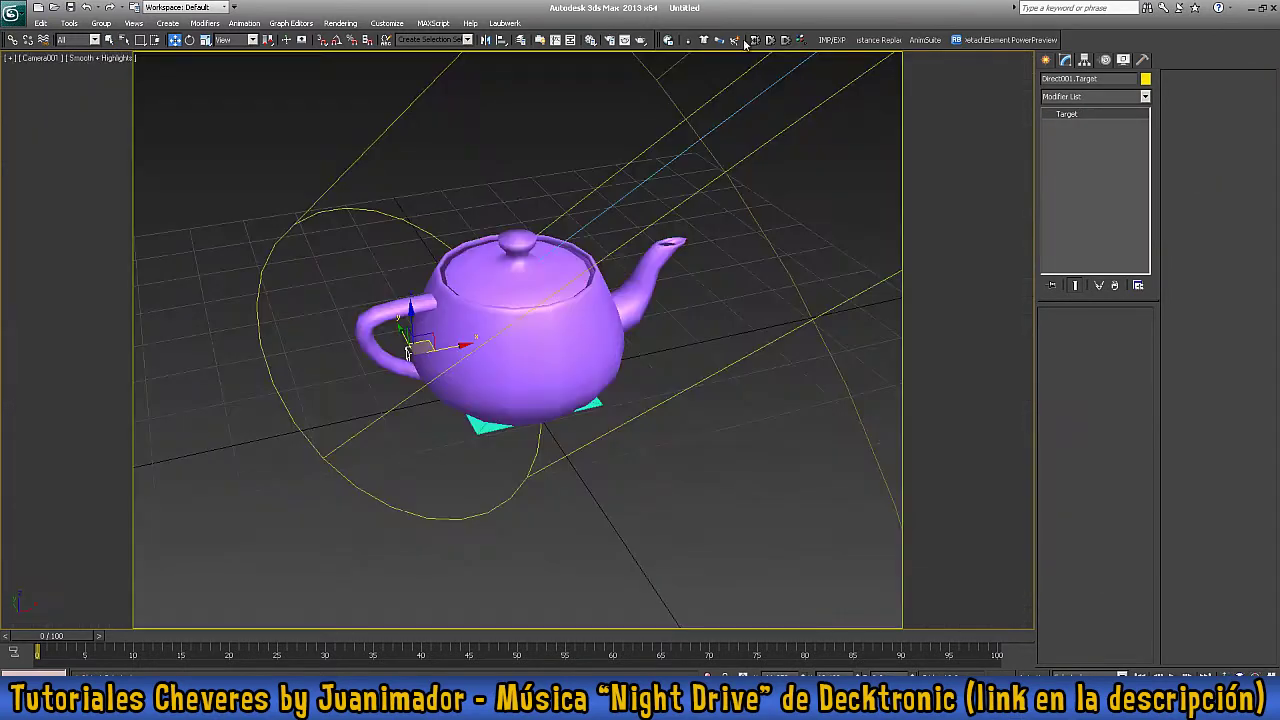
left_click(745, 42)
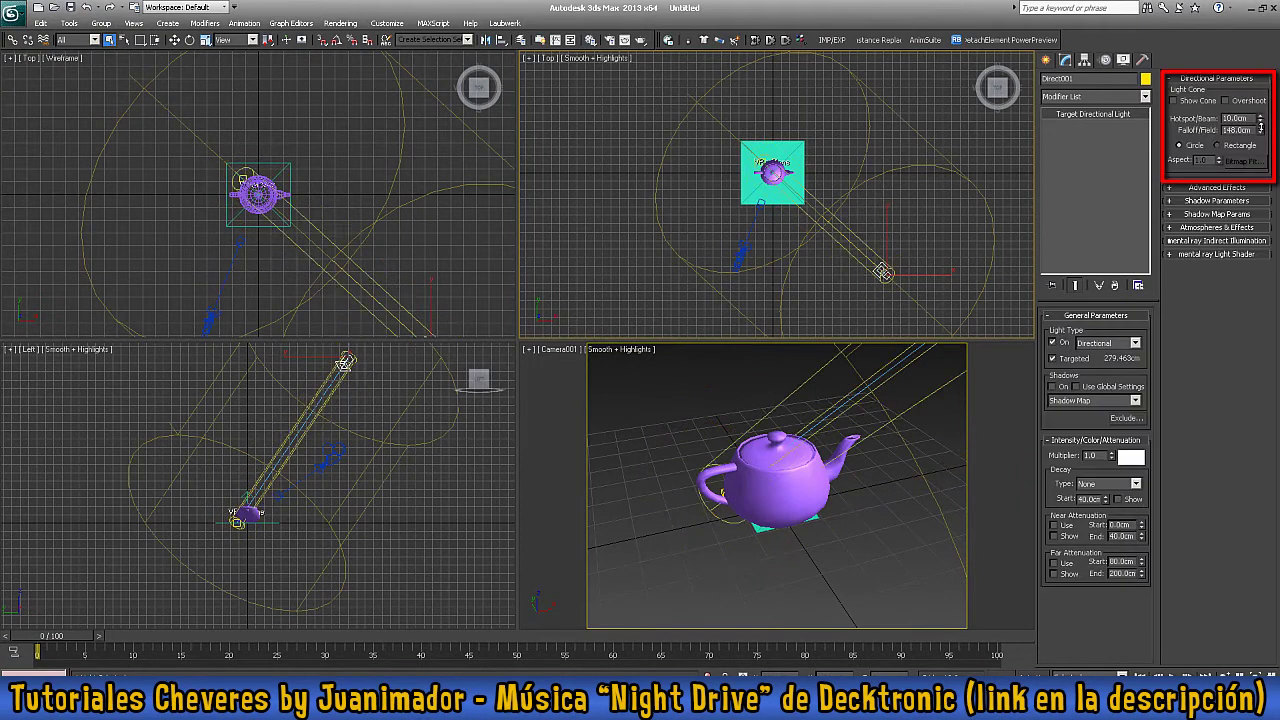
left_click_drag(1260, 118, 1260, 160)
Turn on shadows for the directional light using VRayShadow and test render
left_click(745, 42)
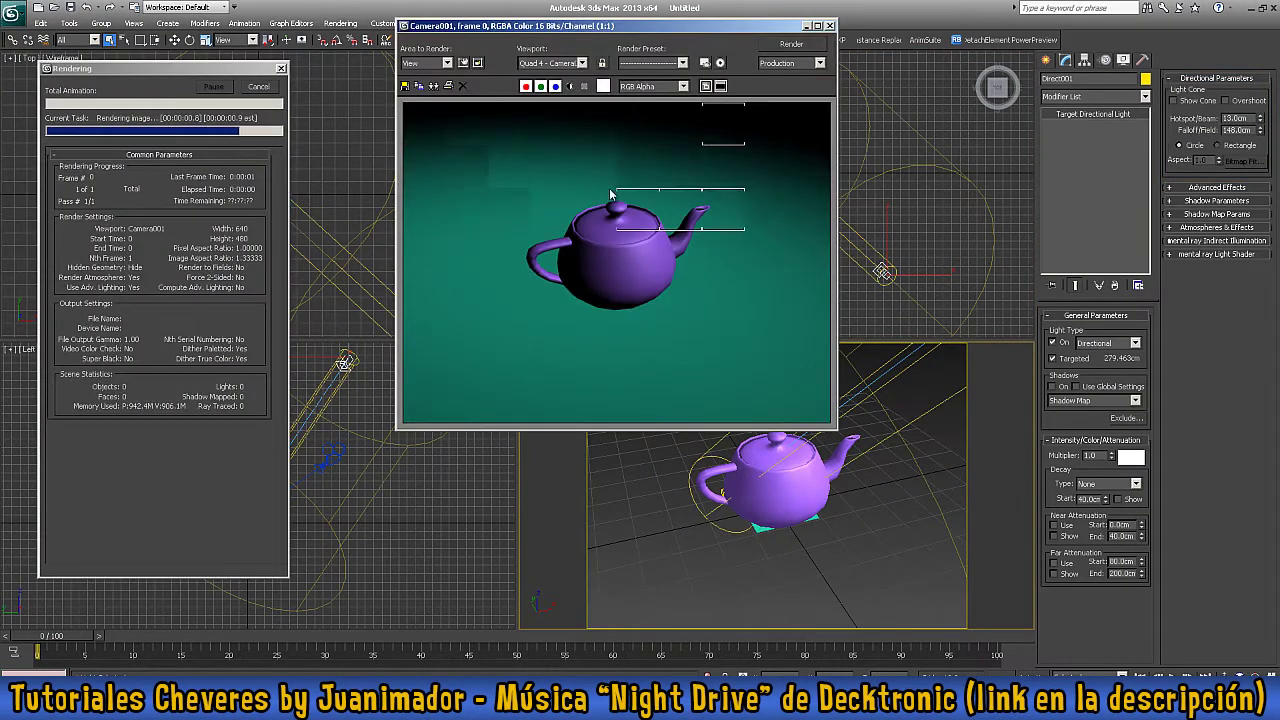
left_click(829, 25)
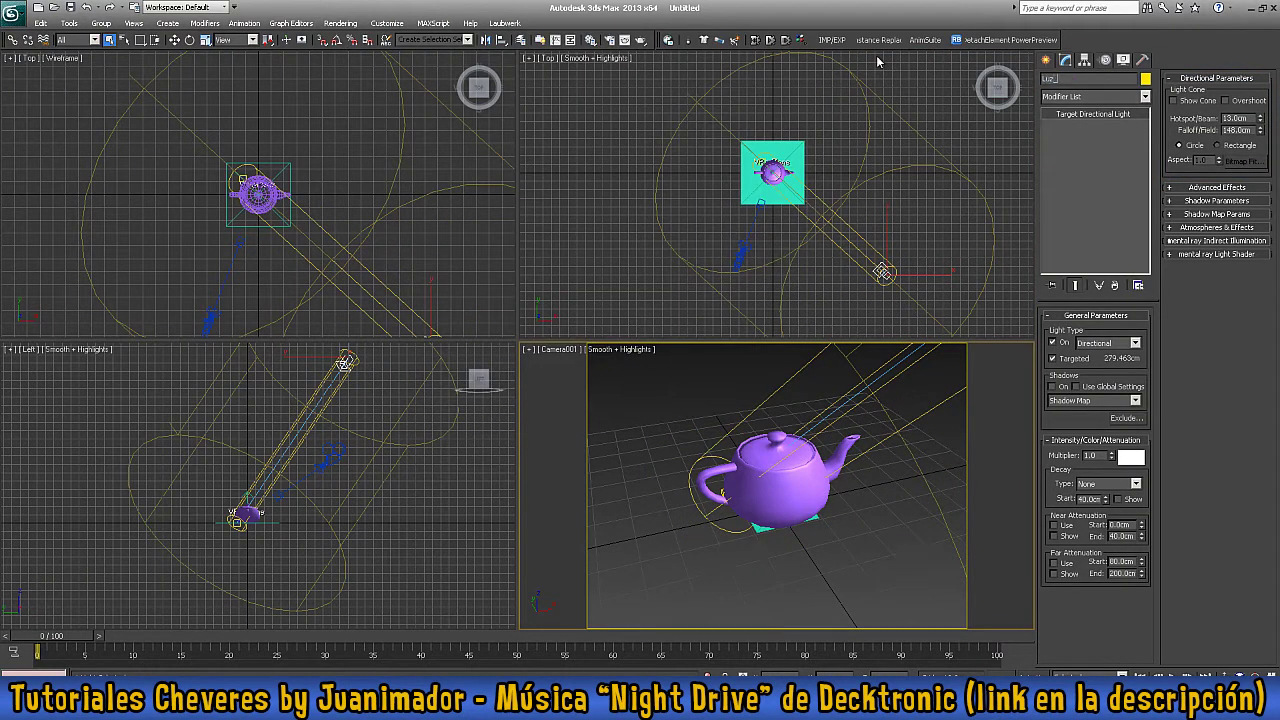
left_click(1052, 386)
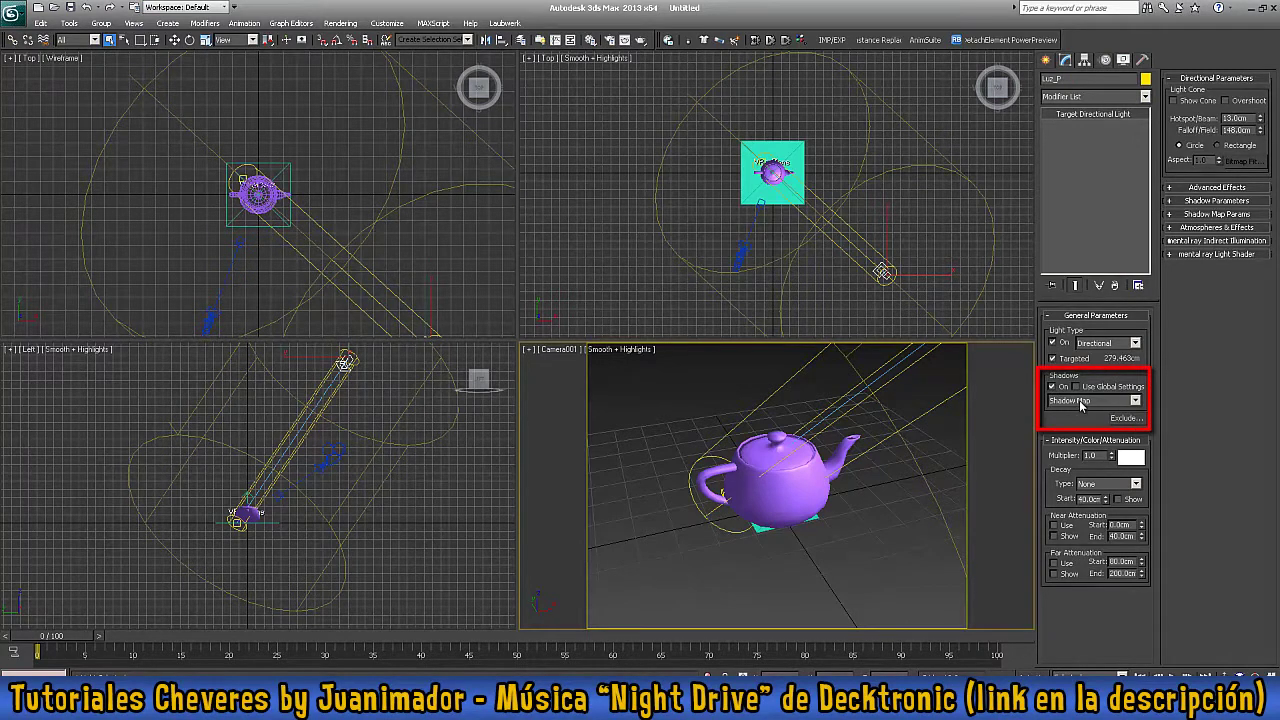
left_click(1081, 401)
left_click(1095, 443)
left_click(937, 518)
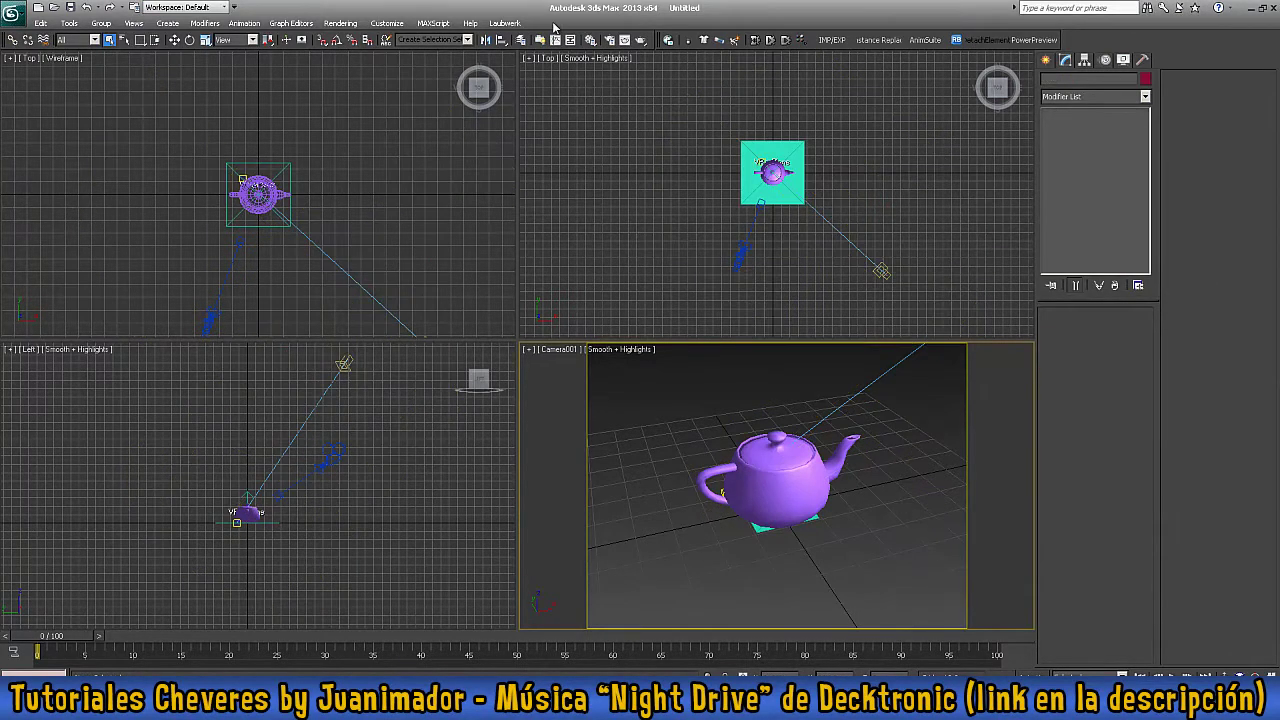
left_click(638, 43)
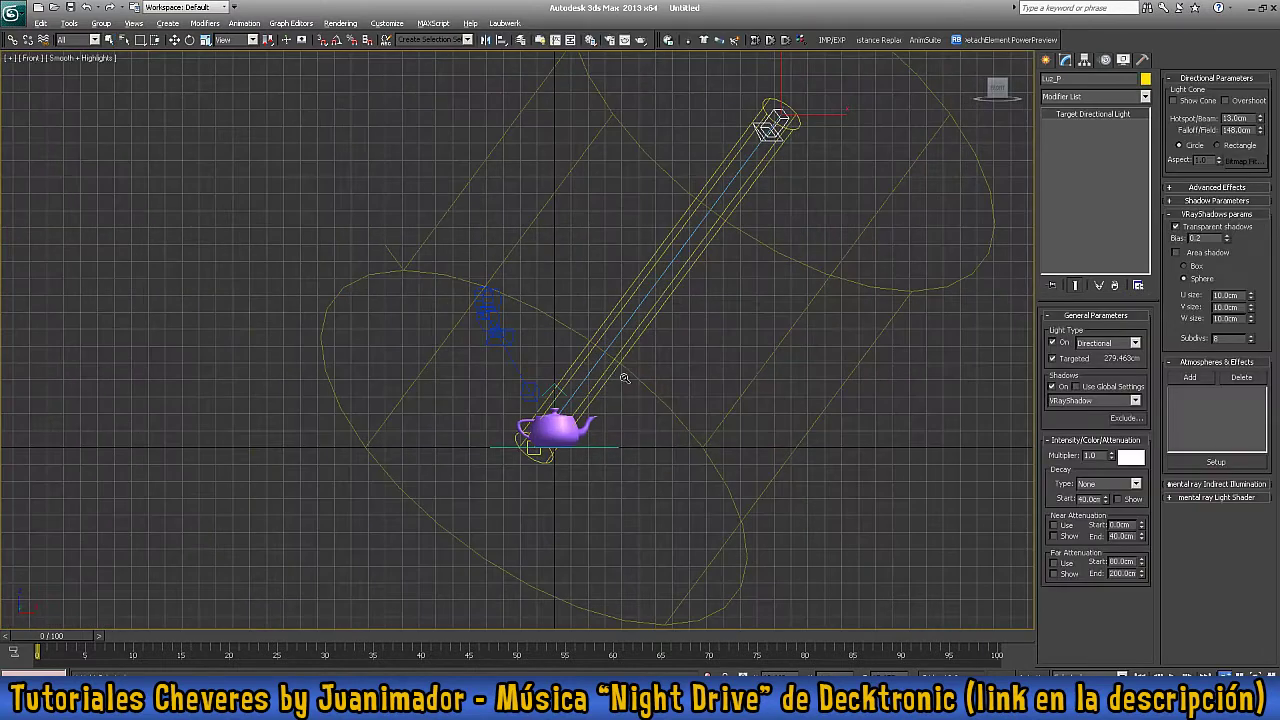
Enable Far Attenuation, raising its start to 240.246cm, and render the camera view
left_click_drag(624, 377, 617, 353)
left_click(1056, 565)
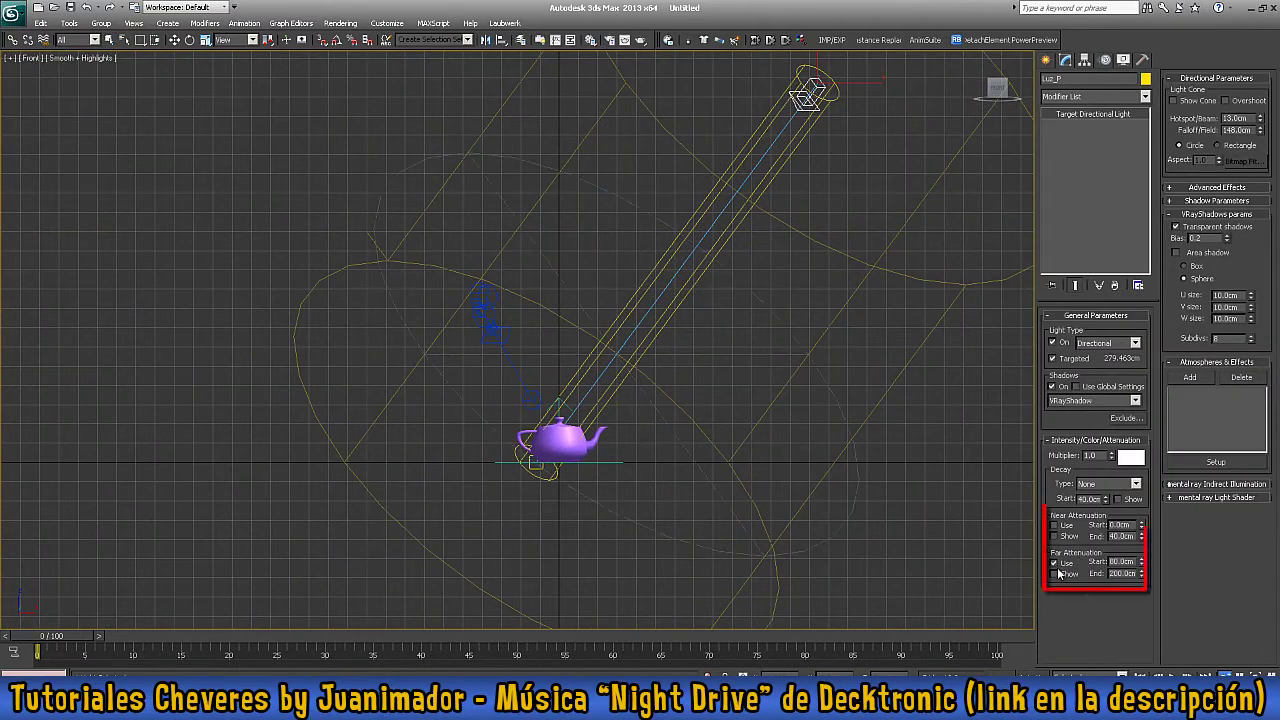
middle_click_drag(776, 323, 851, 100, "alt")
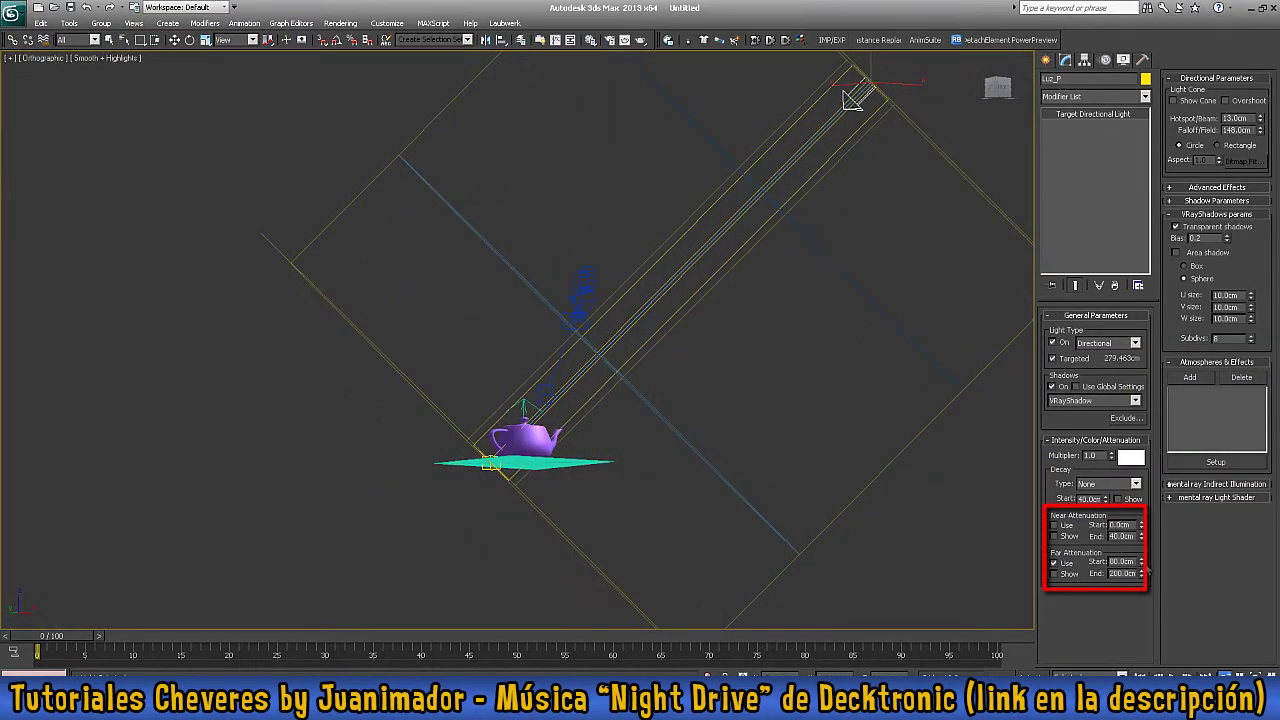
left_click_drag(1141, 561, 1148, 537)
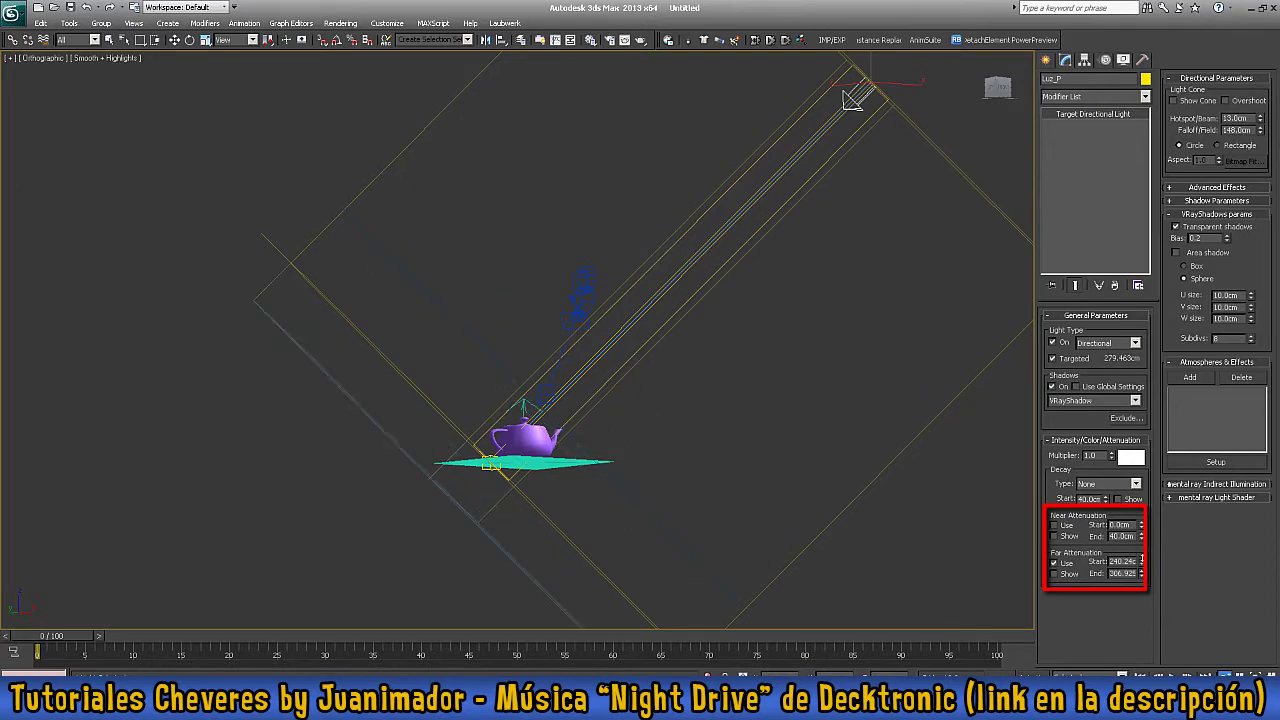
key("c")
left_click(640, 40)
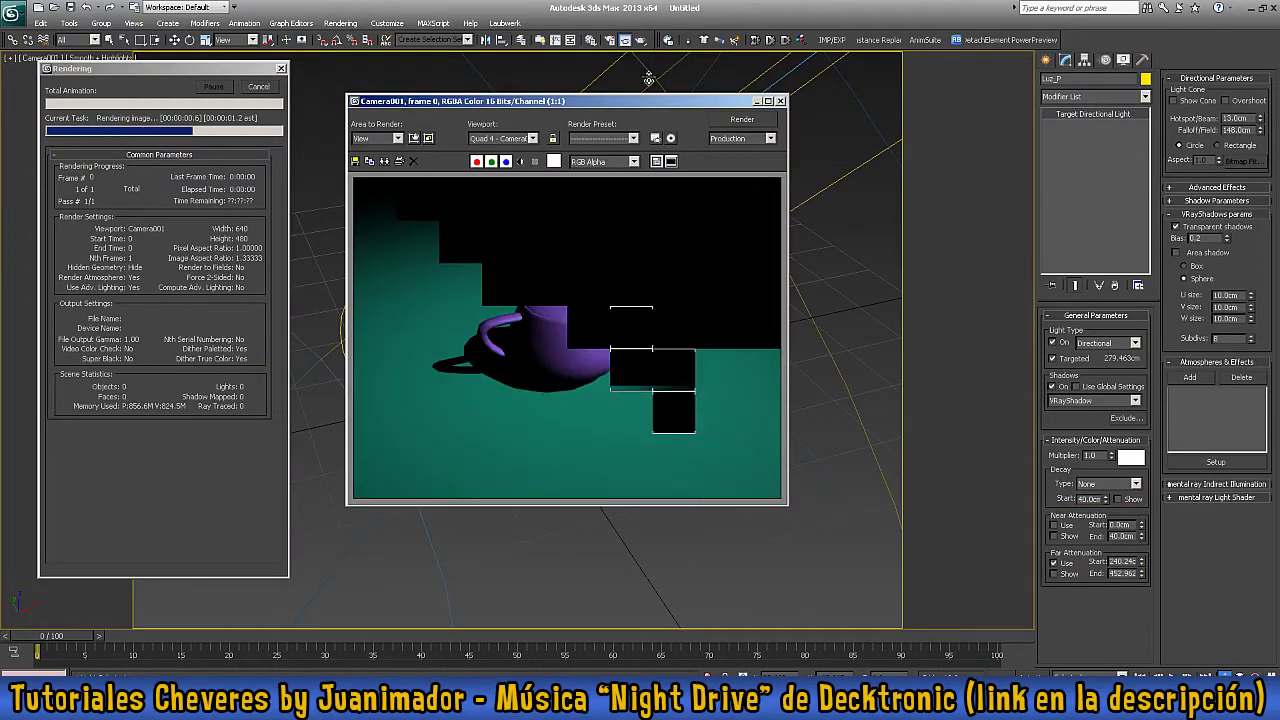
left_click(780, 101)
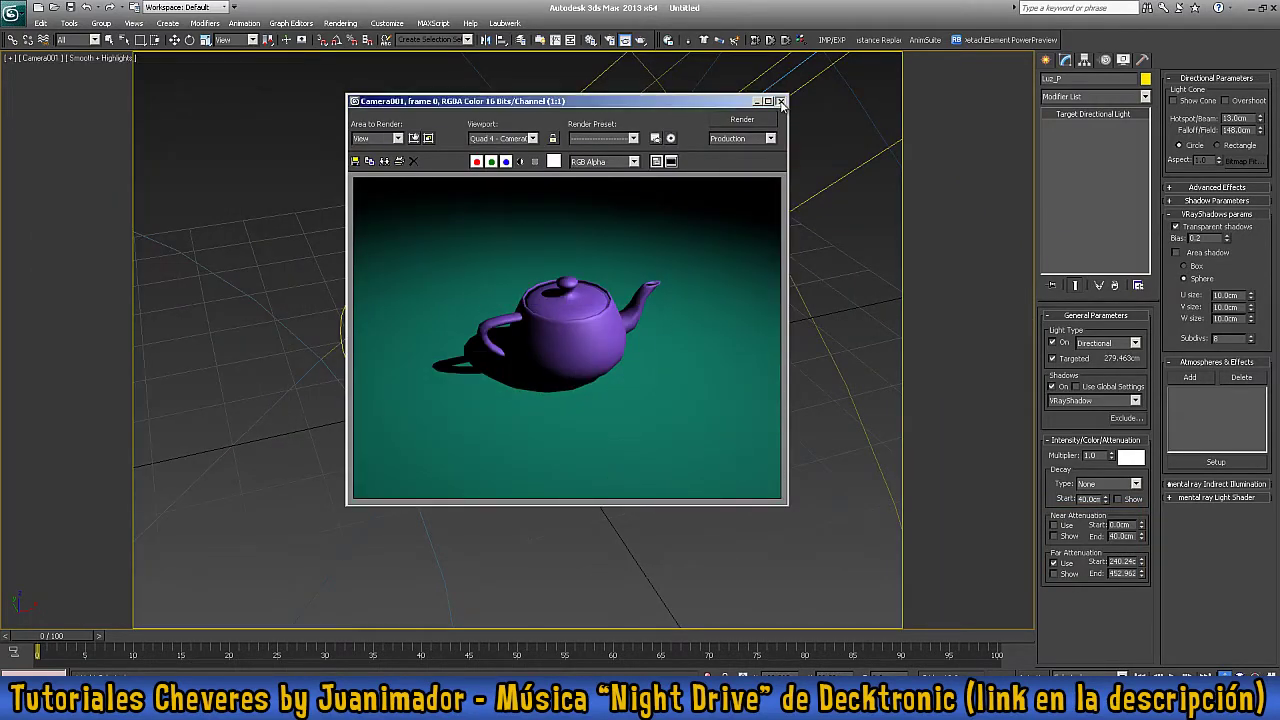
Fine-tune the Far Attenuation end distance, re-rendering to compare the falloff
key("shift+z")
left_click_drag(1141, 573, 1138, 582)
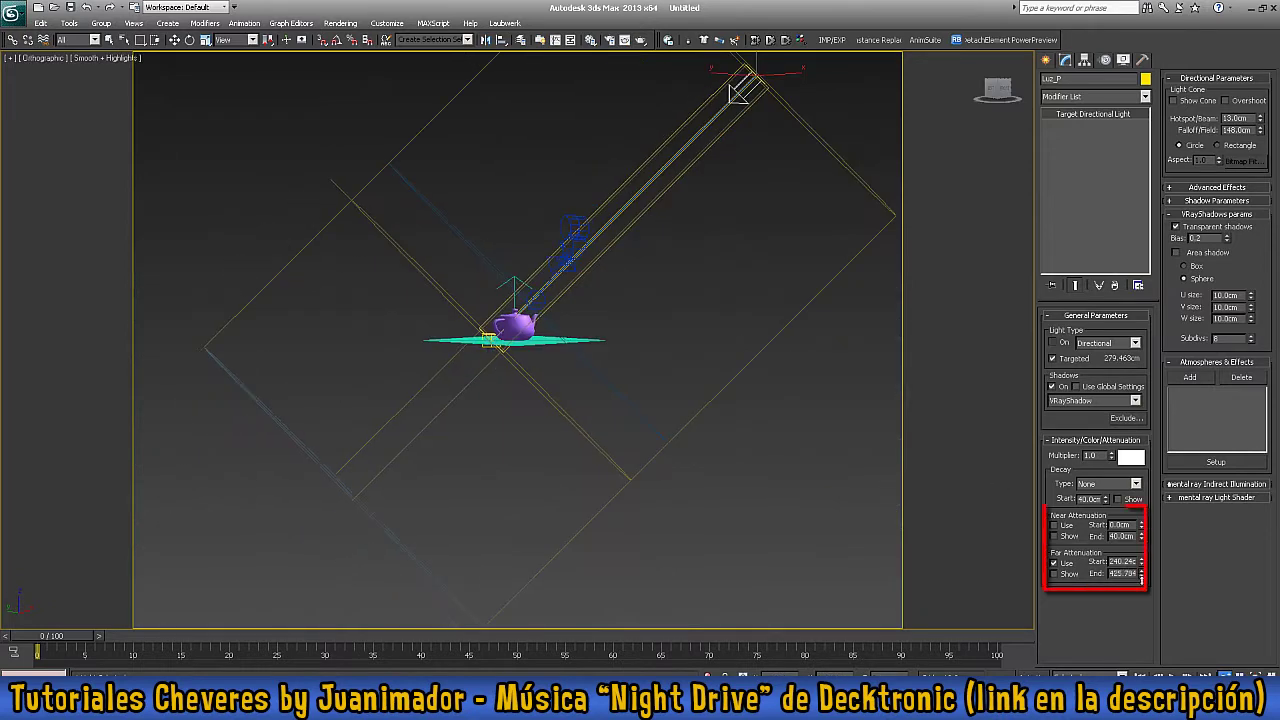
key("c")
left_click(640, 40)
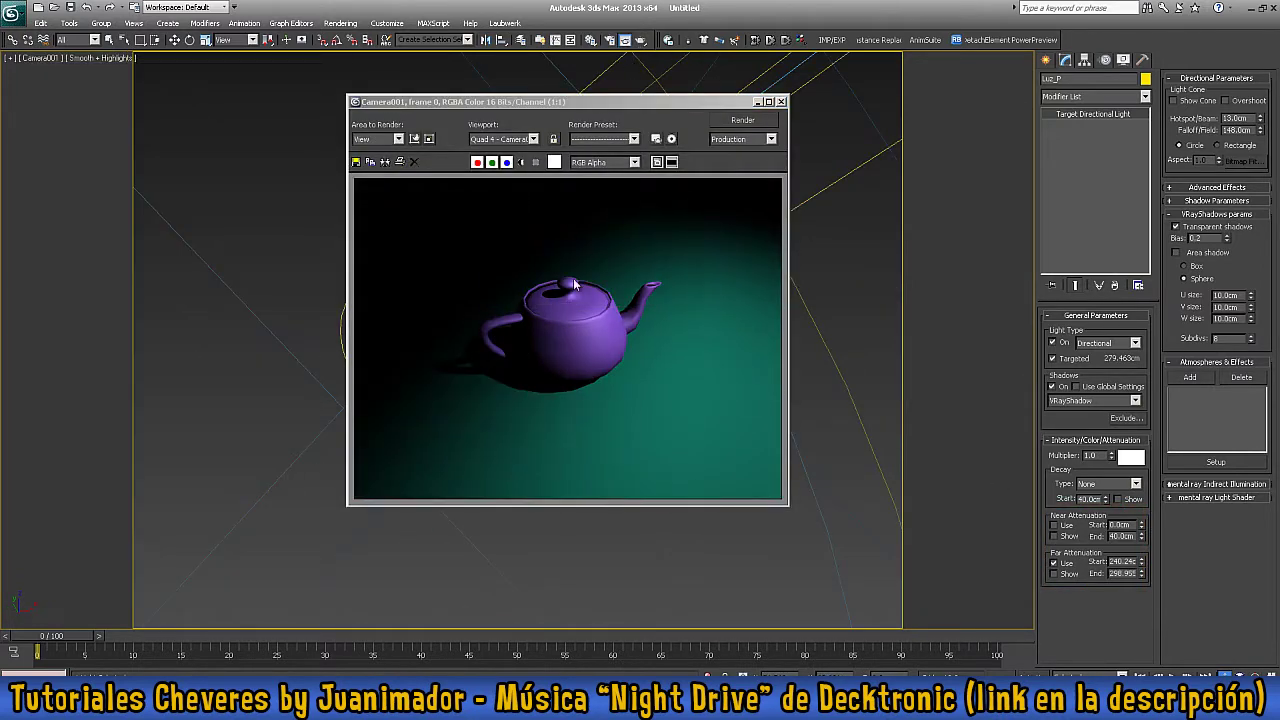
left_click(781, 101)
key("shift+z")
left_click_drag(1141, 573, 1141, 568)
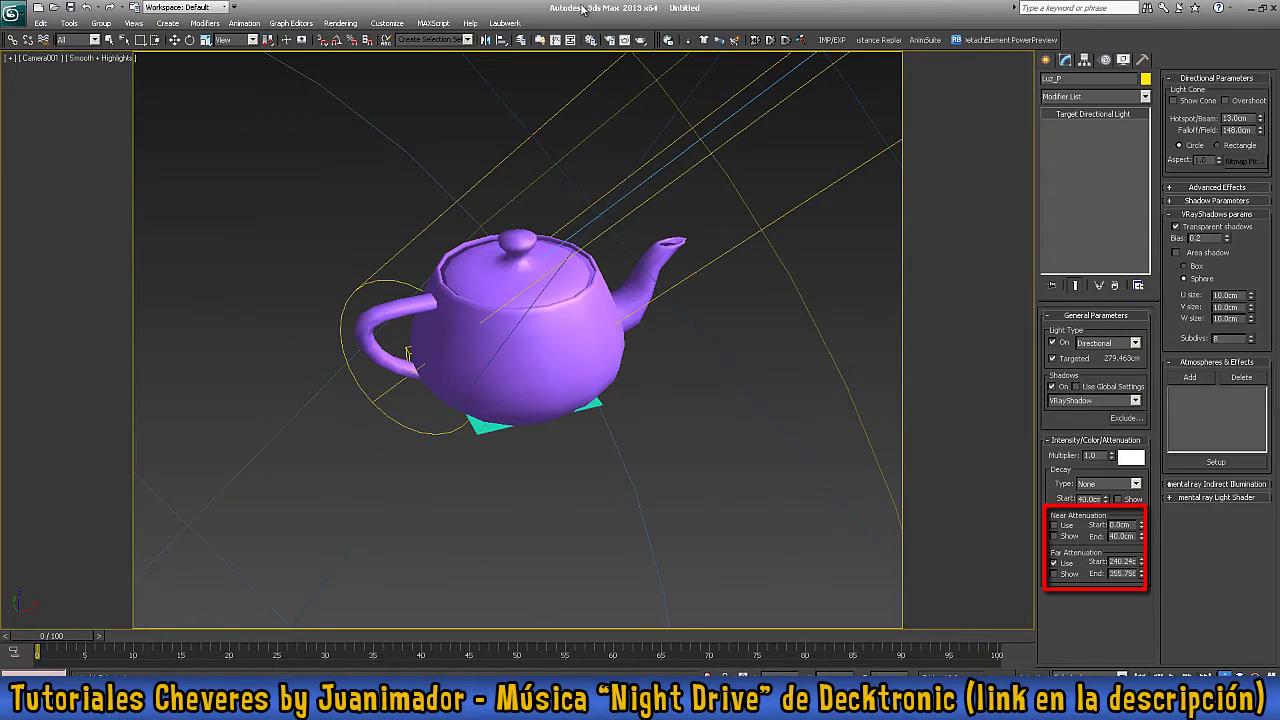
After a preview render, draw a plane VRayLight001 to the left of the teapot in Top view
left_click(641, 41)
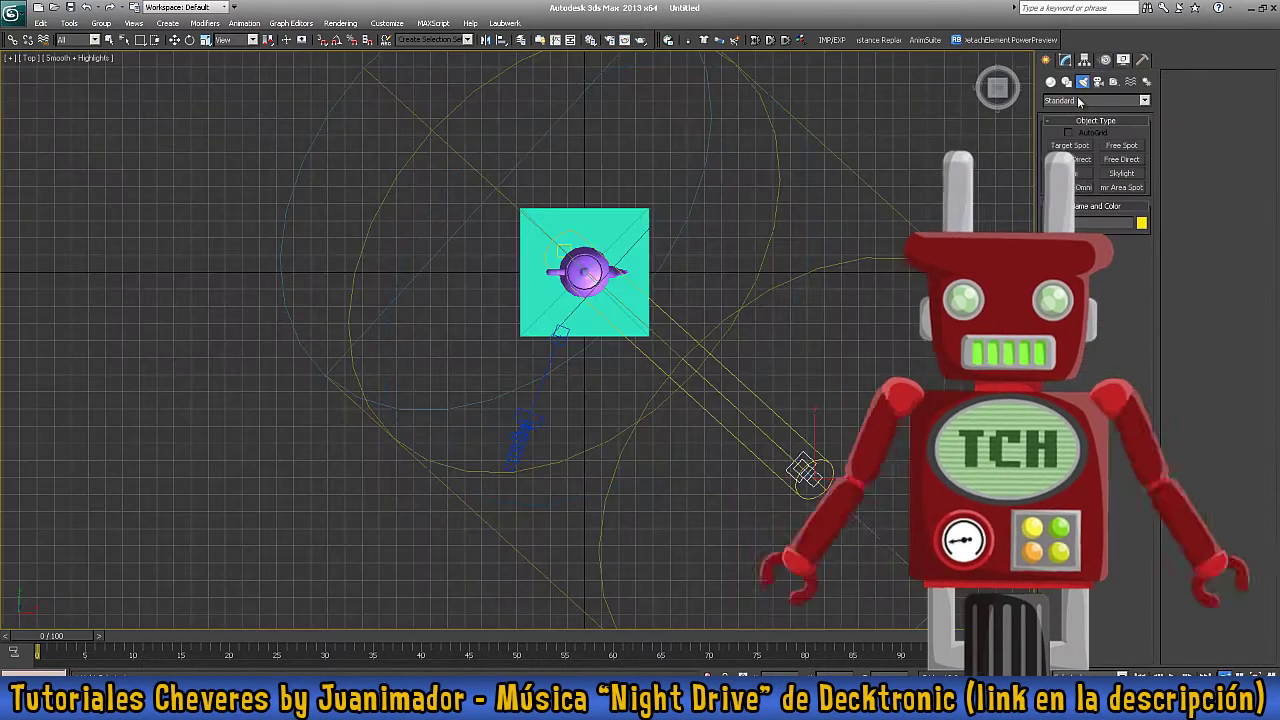
left_click(1070, 129)
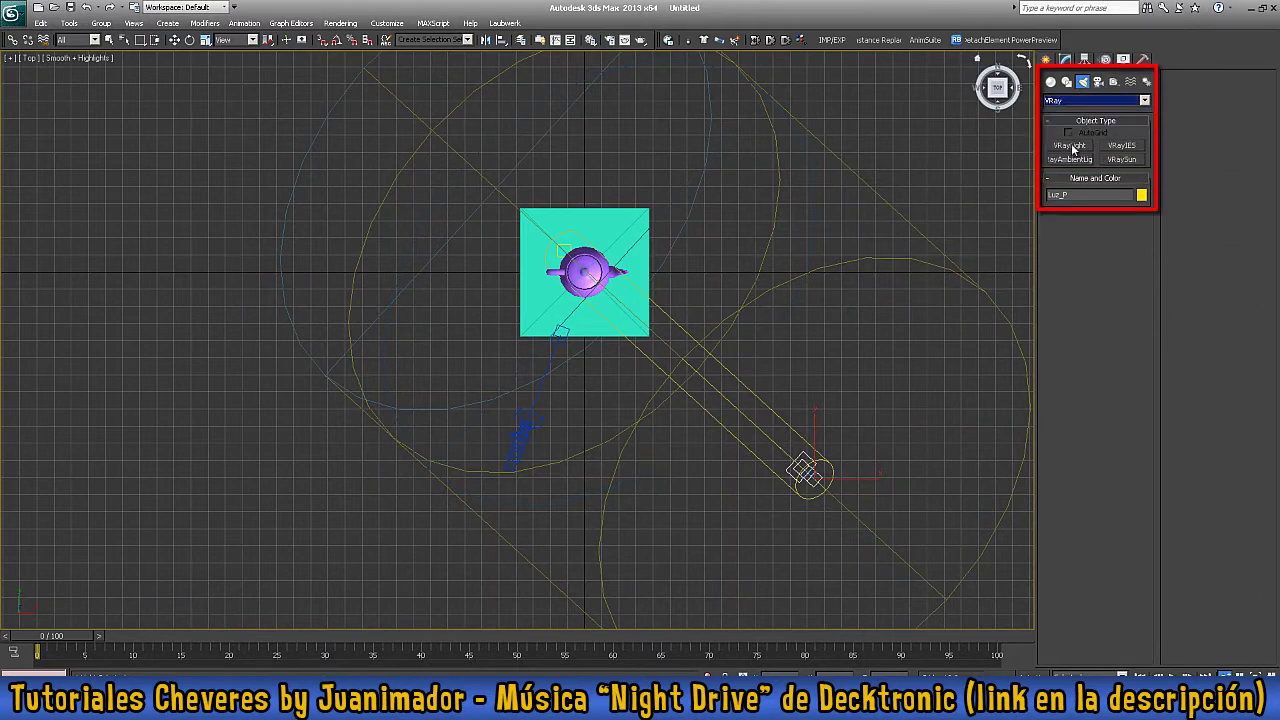
left_click(1072, 146)
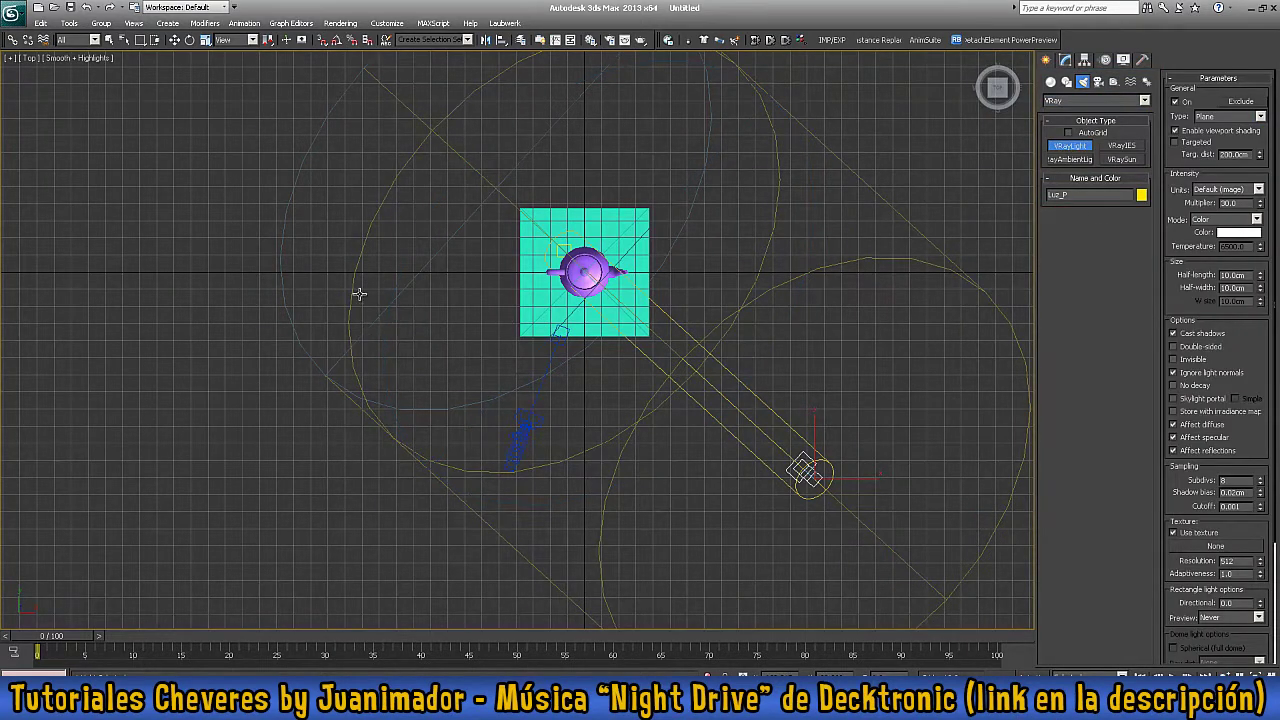
left_click_drag(359, 292, 515, 452)
key("p")
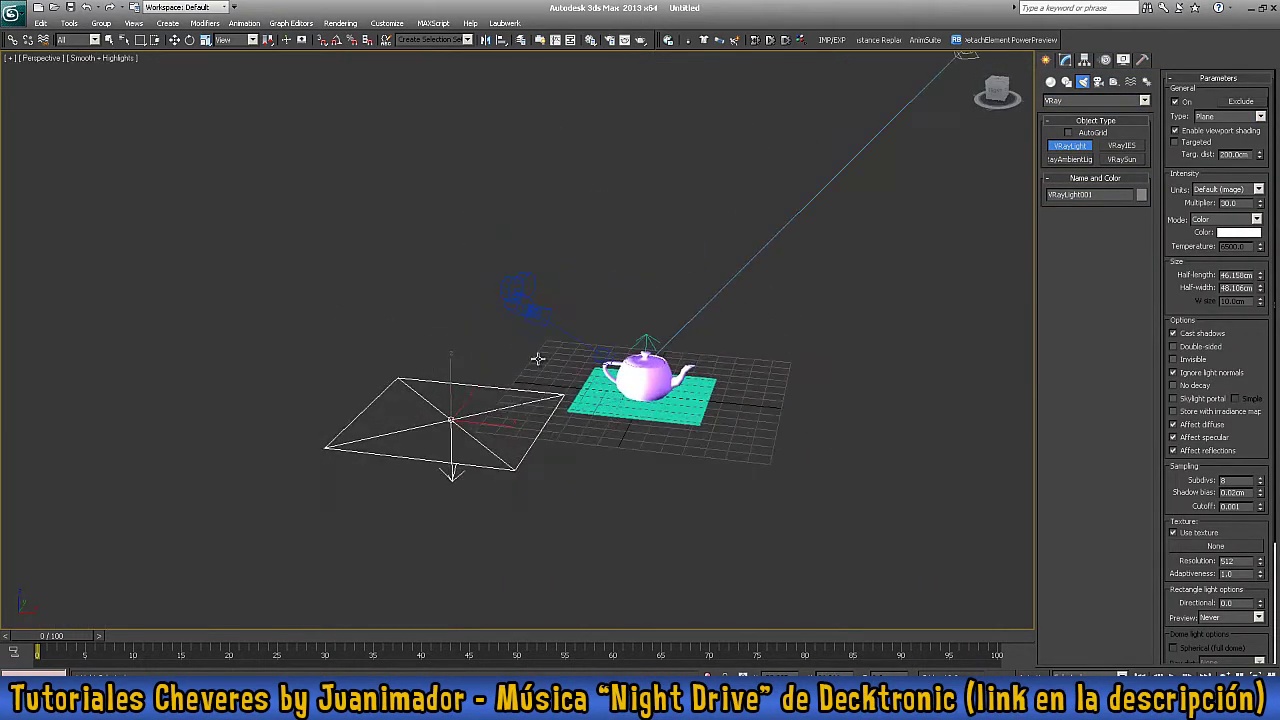
key("f")
right_click(521, 410)
Rotate VRayLight001 with angle snap so it faces the teapot
key("e")
key("a")
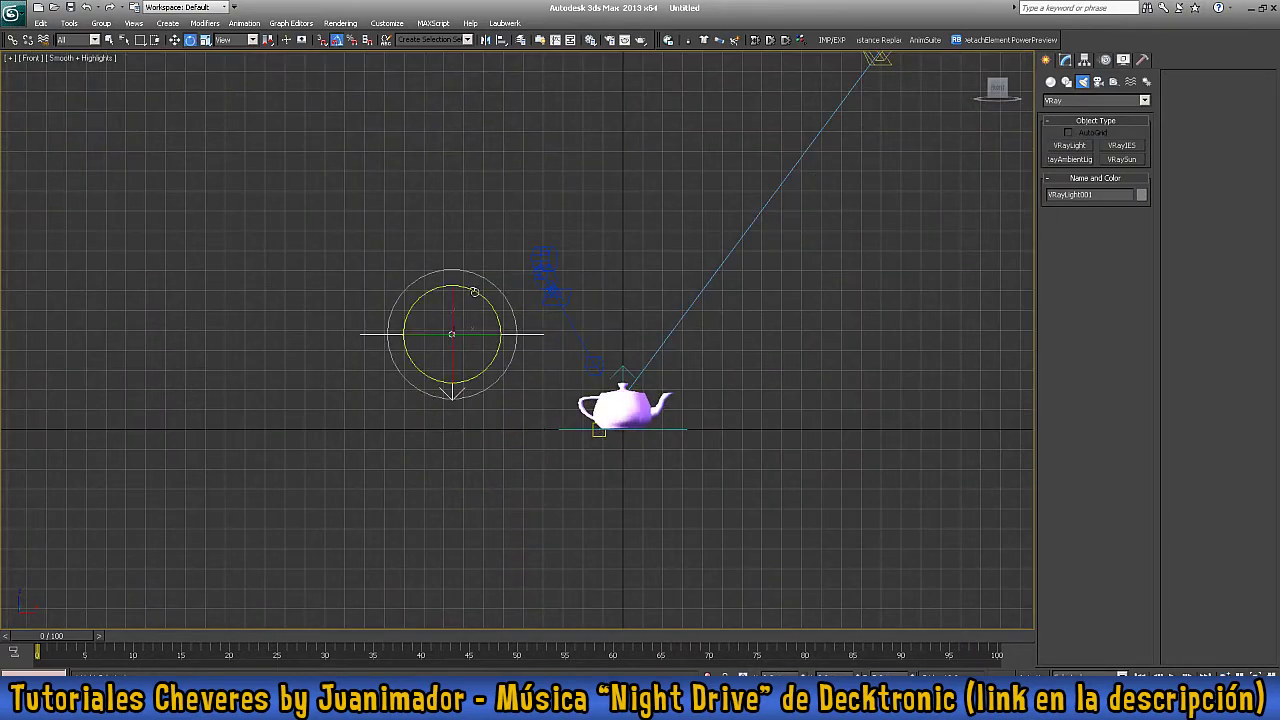
key("t")
left_click_drag(504, 361, 580, 321)
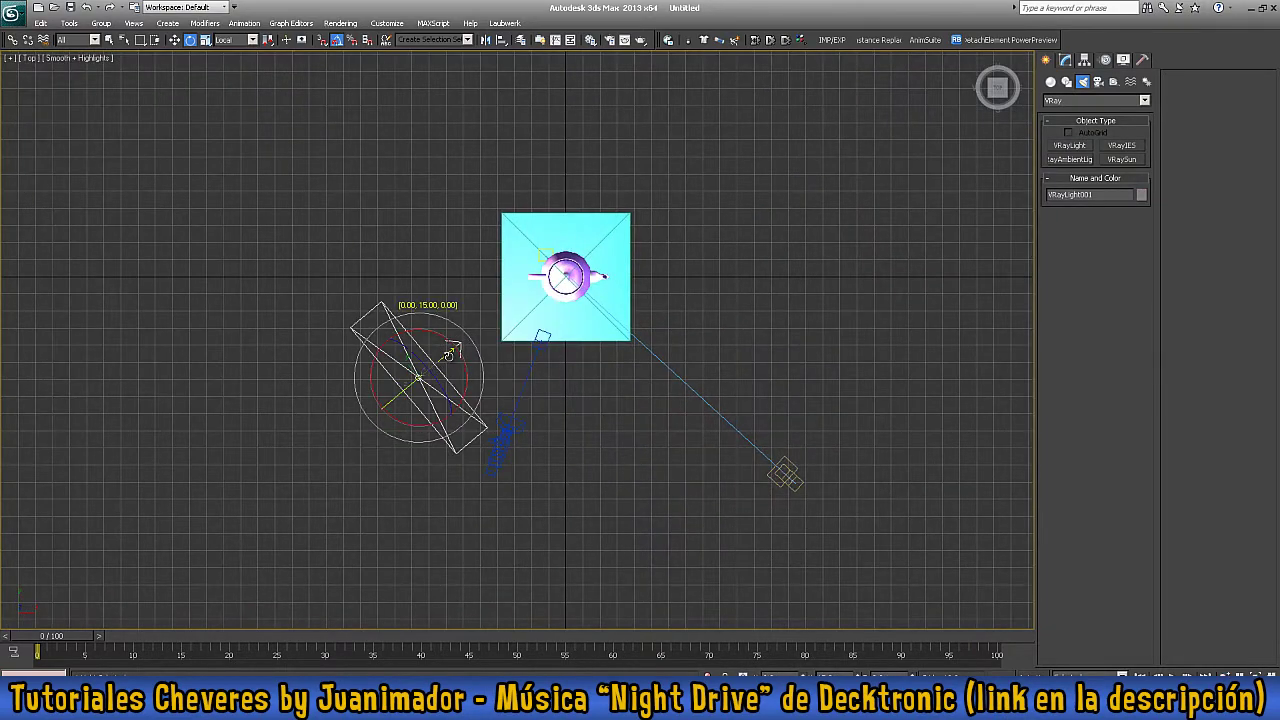
key("f")
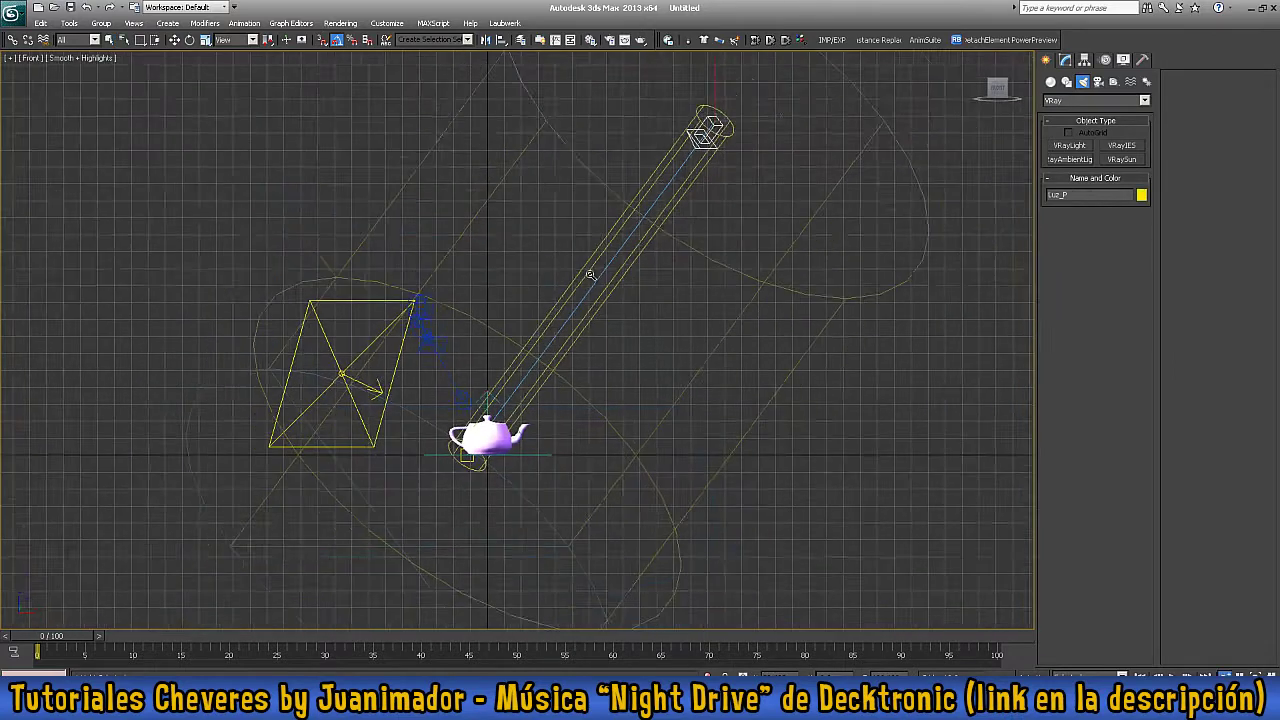
Tint the directional light's colour pale pink
left_click(1065, 59)
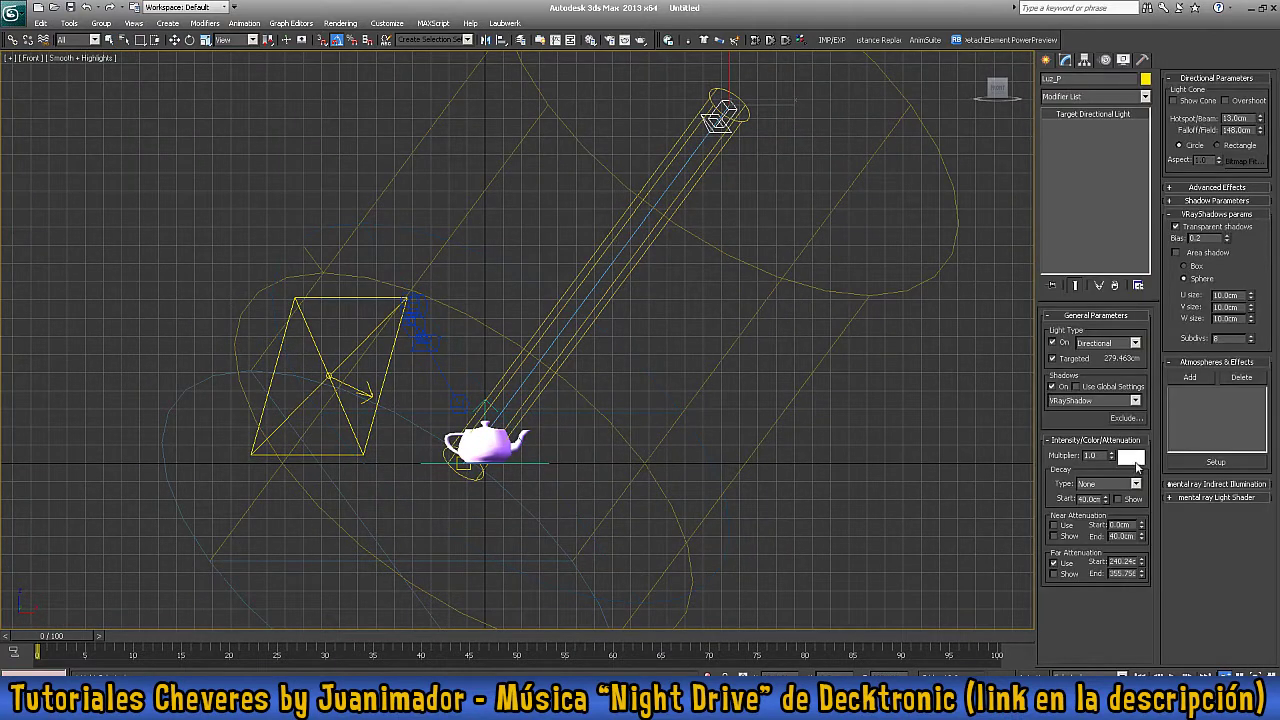
left_click(1131, 457)
left_click_drag(310, 158, 272, 84)
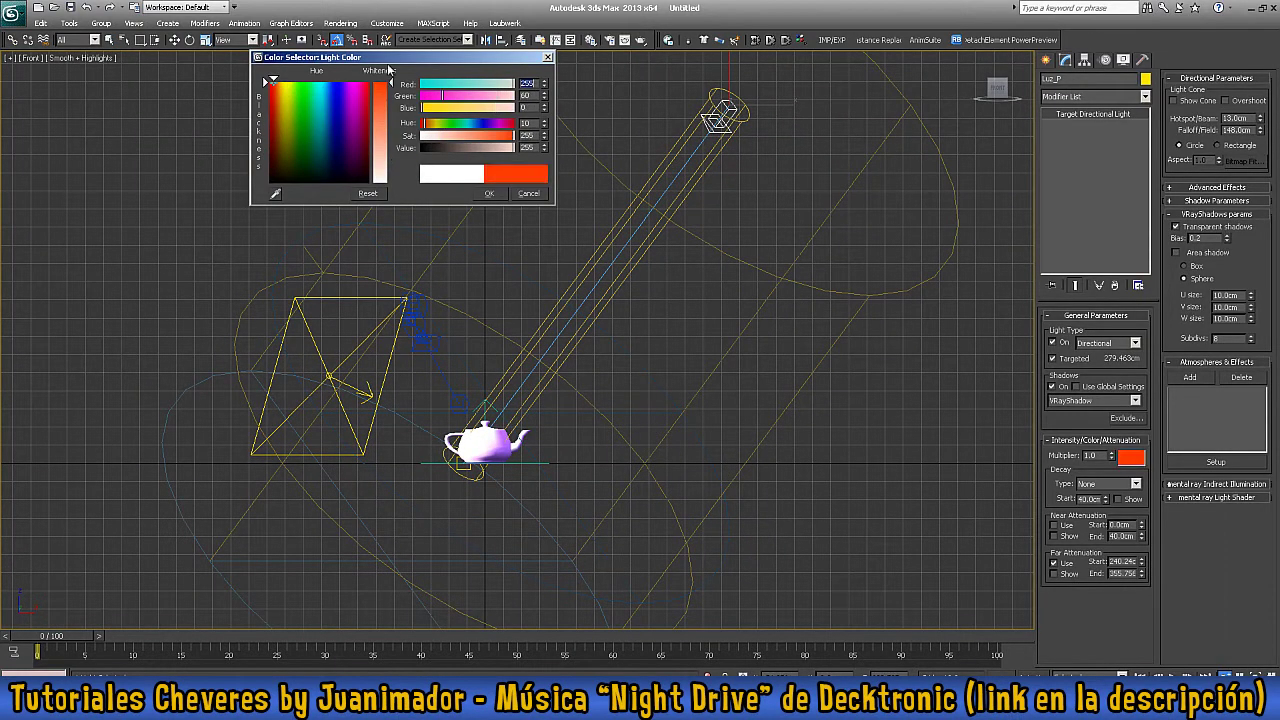
left_click_drag(380, 90, 380, 168)
left_click(489, 194)
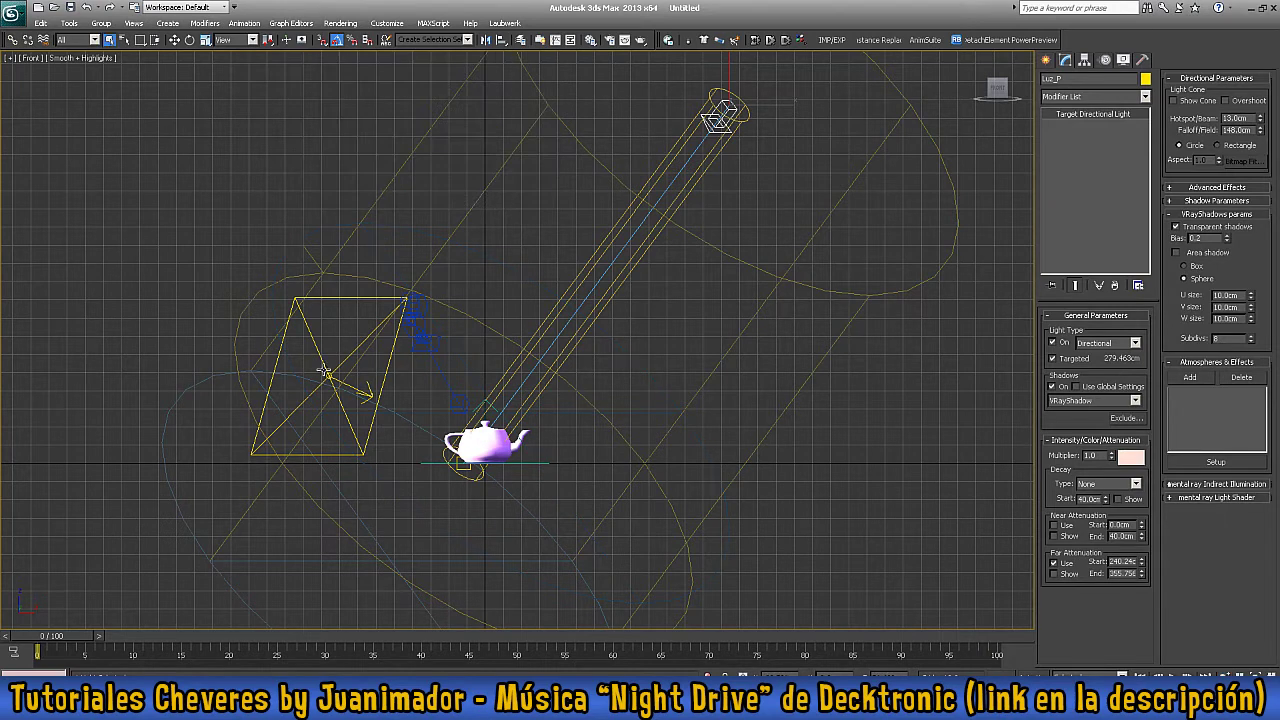
Set VRayLight001's colour to bluish white and render the scene
left_click(326, 372)
left_click(1116, 469)
left_click(326, 149)
left_click(513, 194)
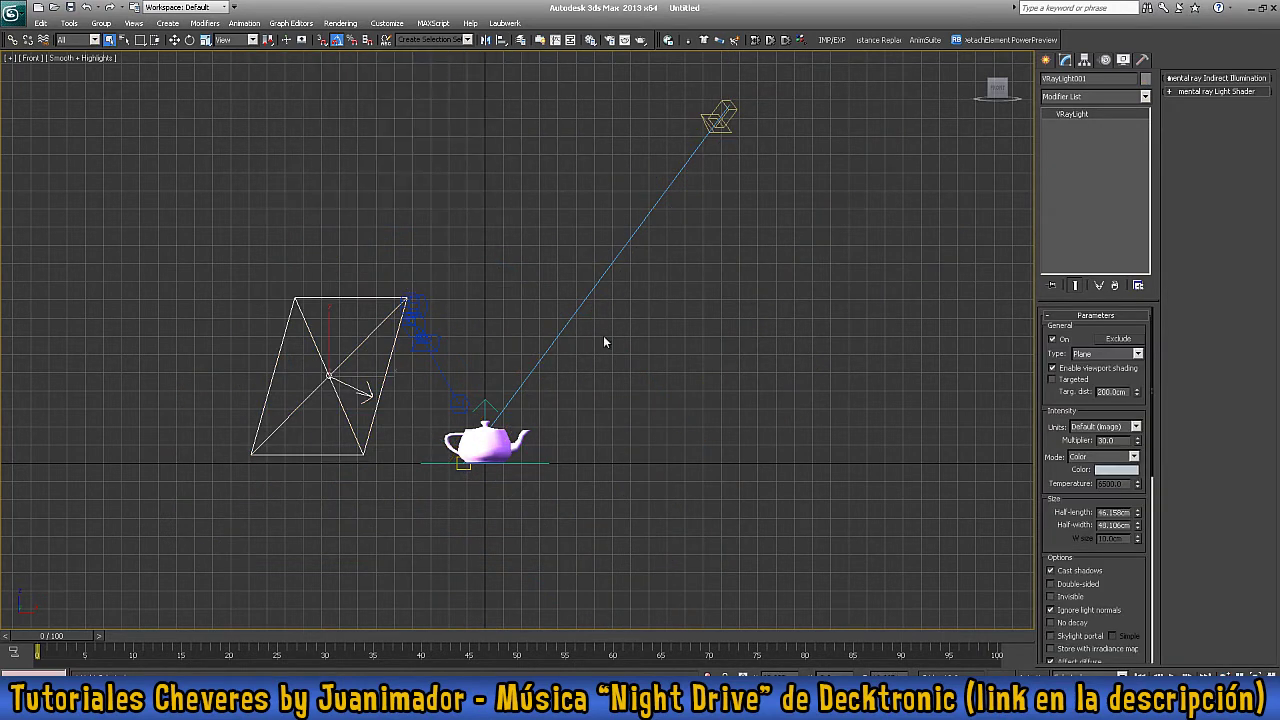
left_click(624, 40)
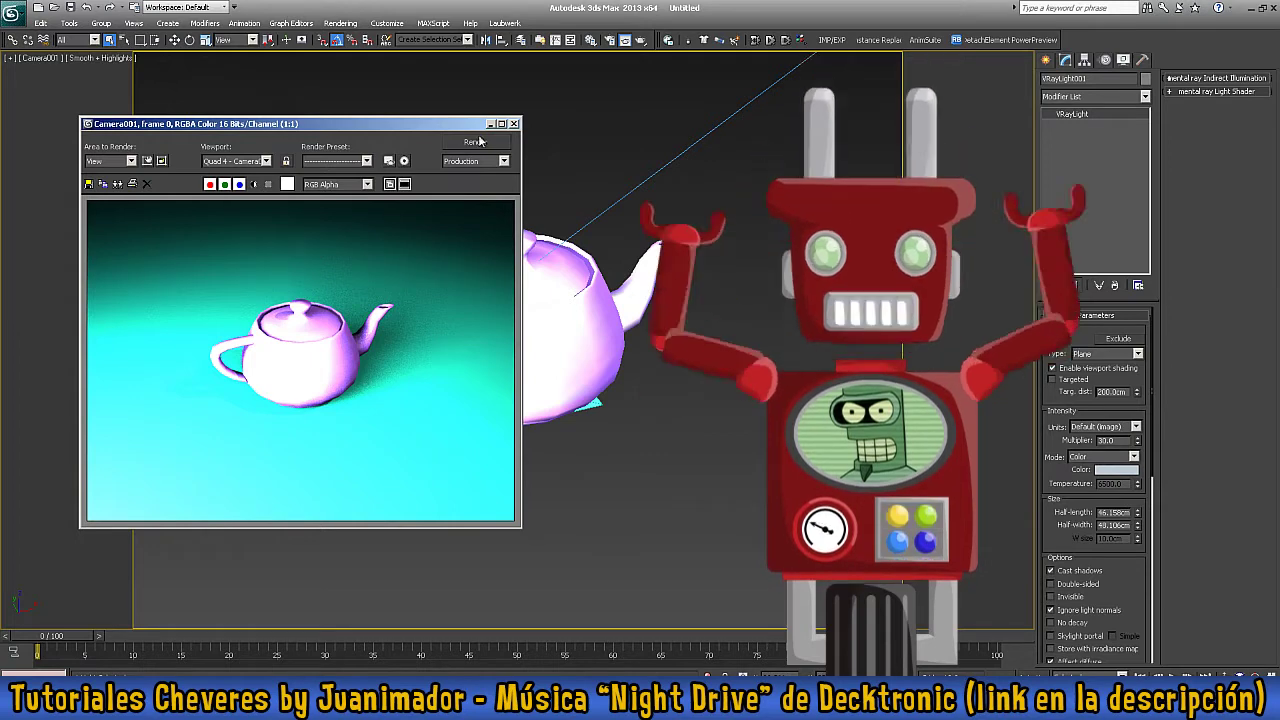
Set V-Ray colour mapping to HSV exponential and run a test render
left_click(622, 41)
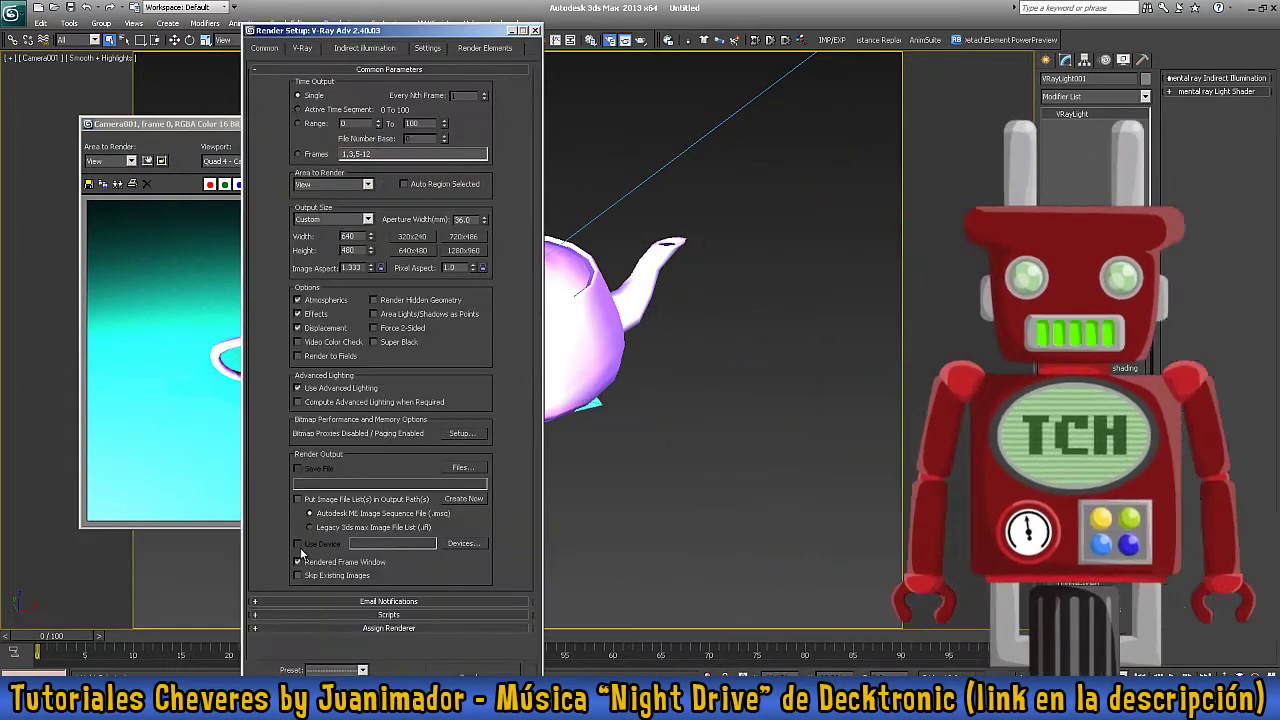
left_click(305, 50)
left_click(352, 265)
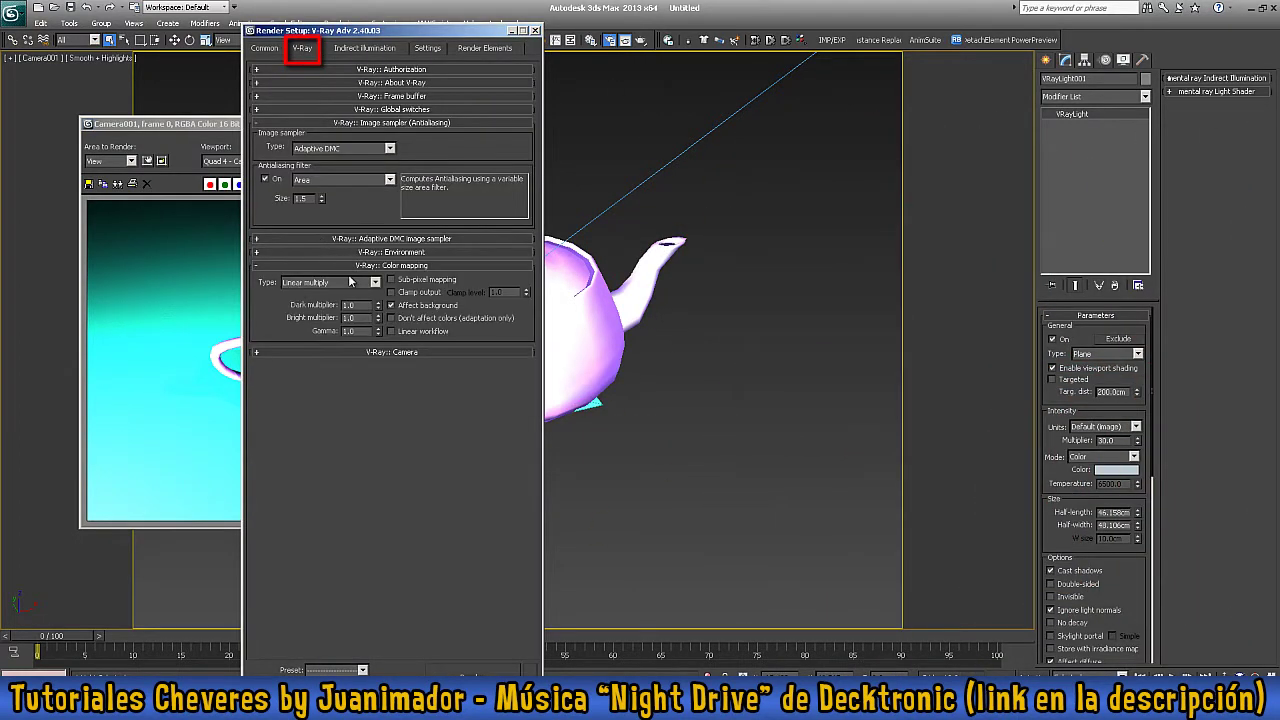
left_click(310, 283)
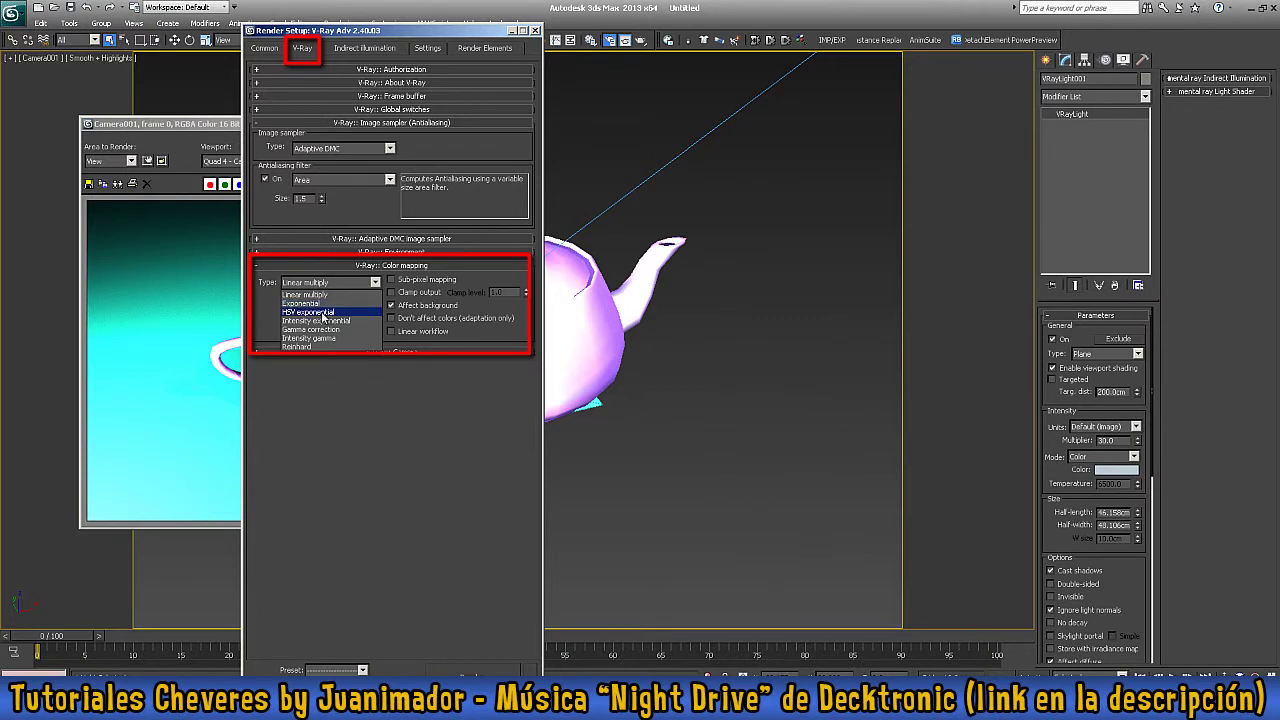
left_click(322, 312)
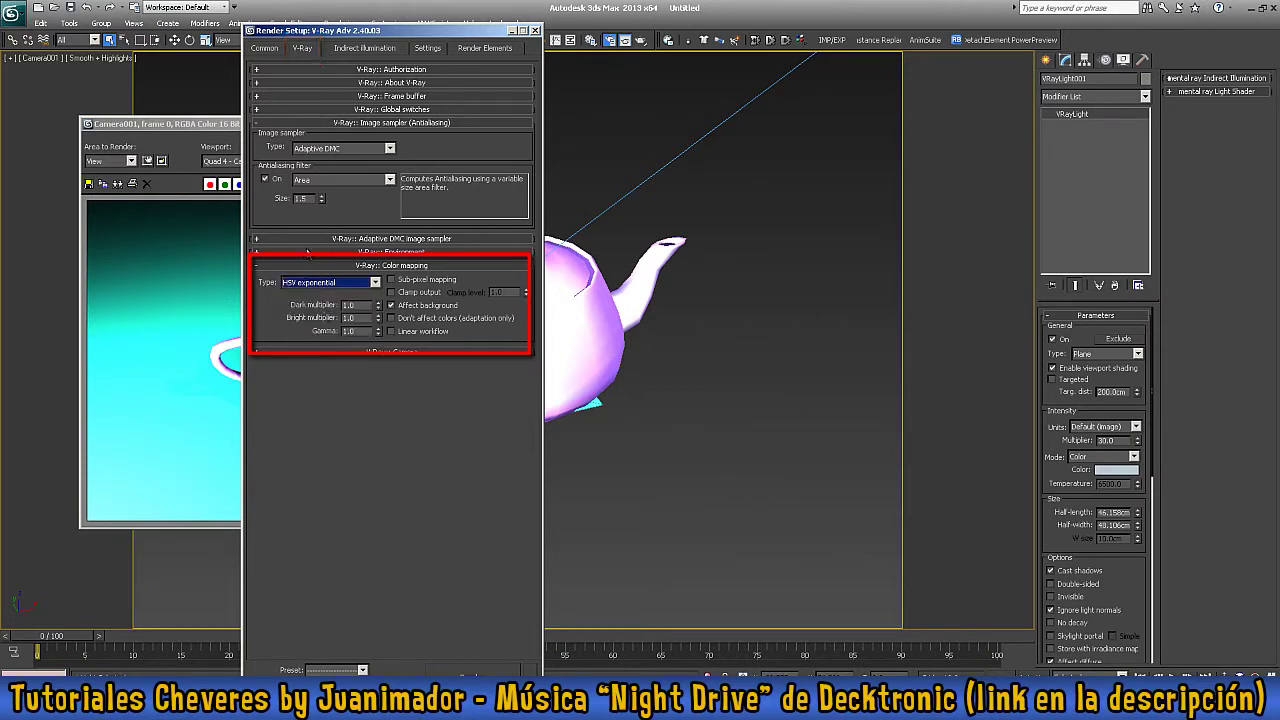
left_click(640, 41)
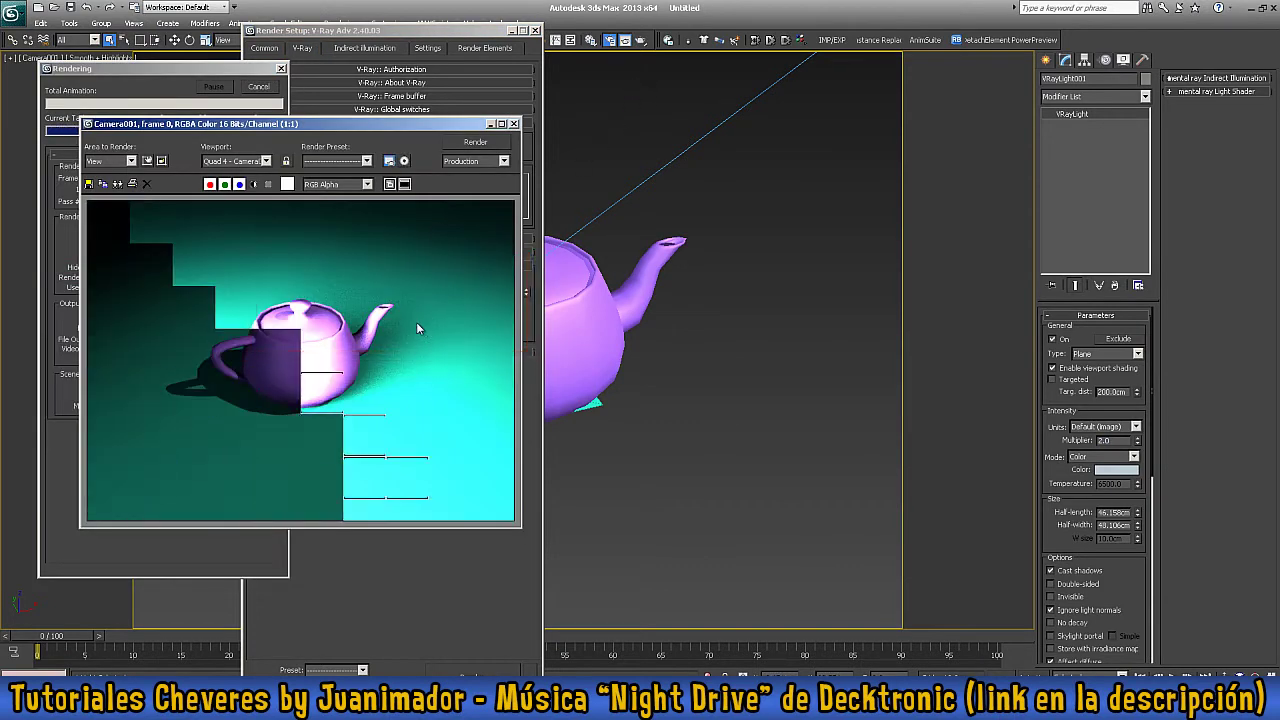
left_click_drag(458, 124, 944, 143)
Switch the V-Ray image sampler to Adaptive subdivision and re-render
left_click(360, 252)
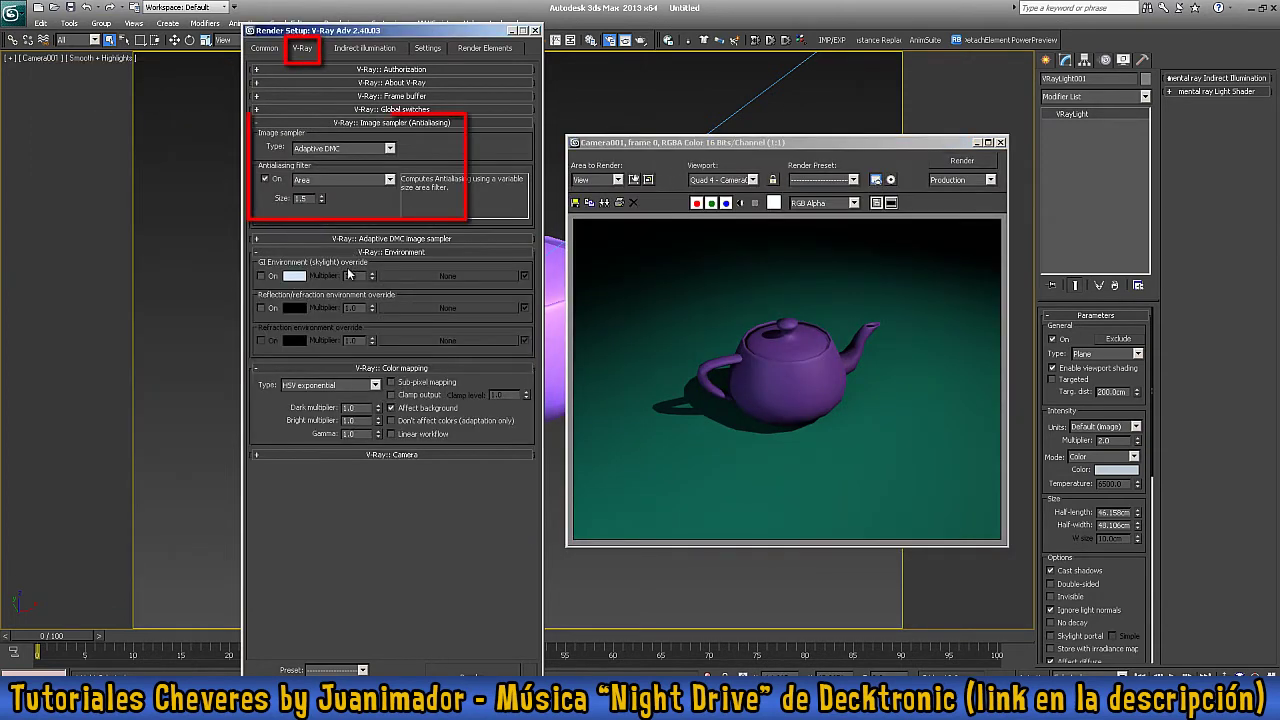
left_click(360, 239)
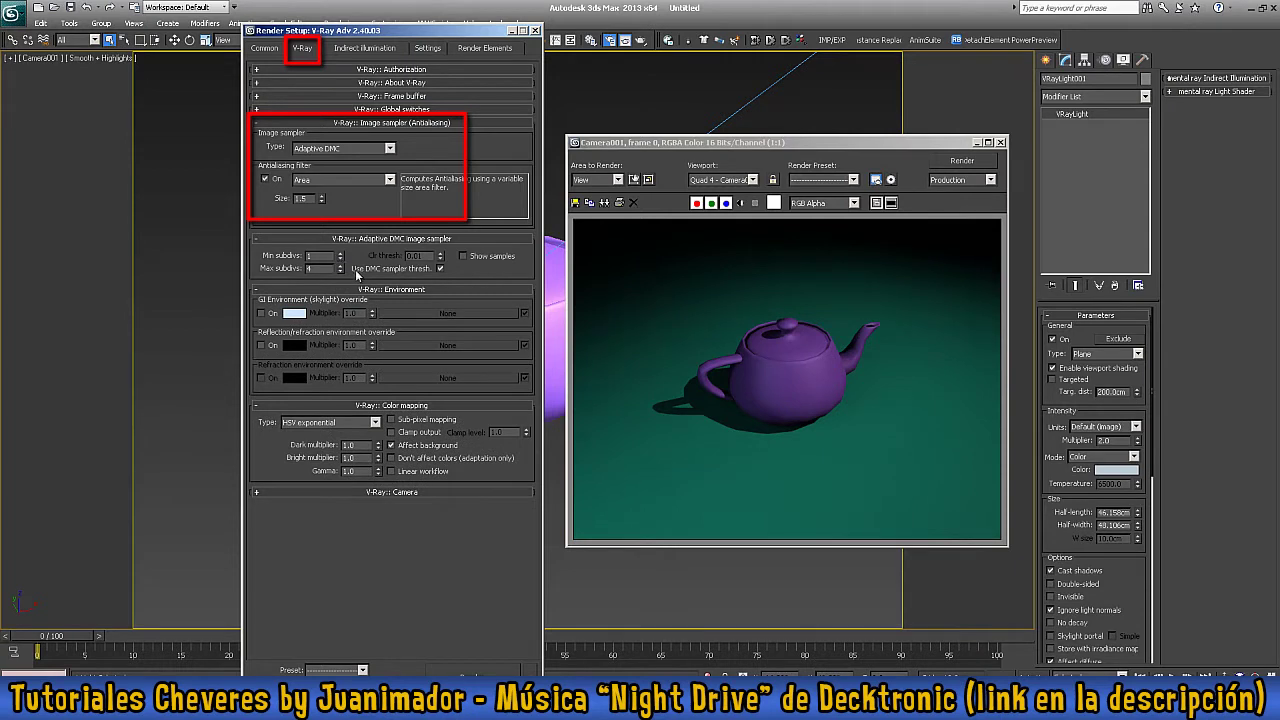
left_click(340, 149)
left_click(333, 179)
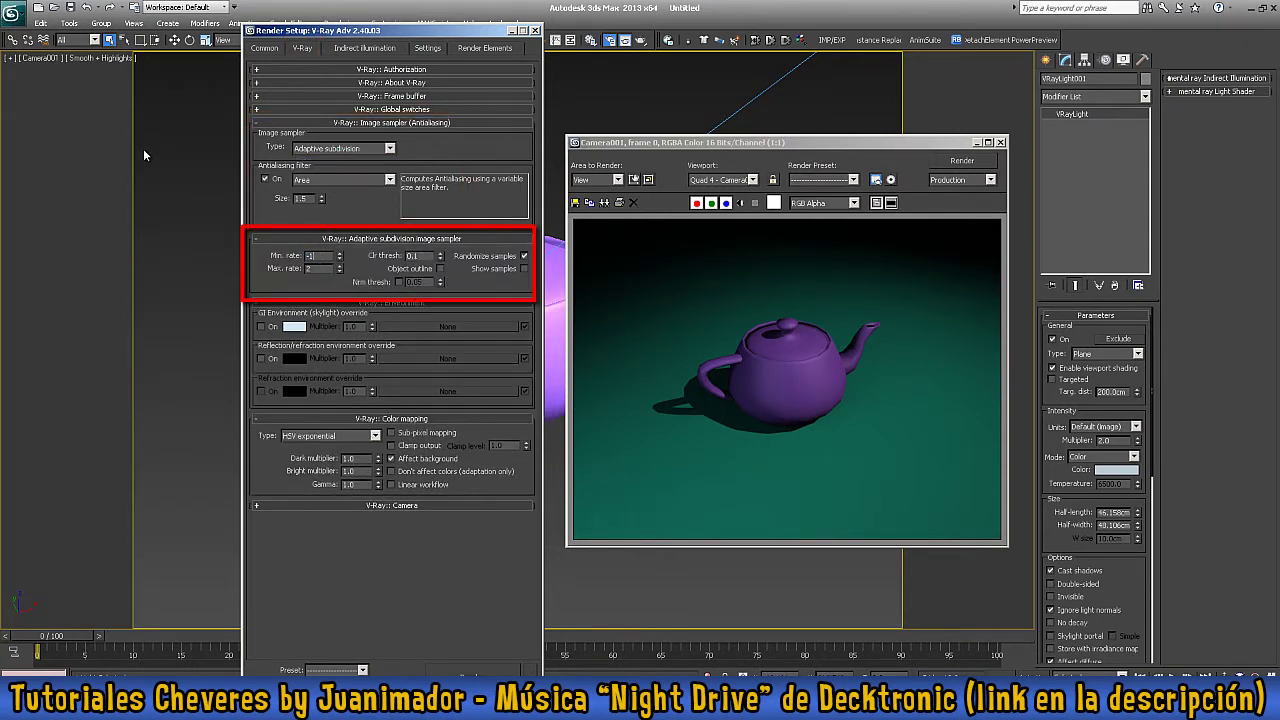
type("0")
key("shift+q")
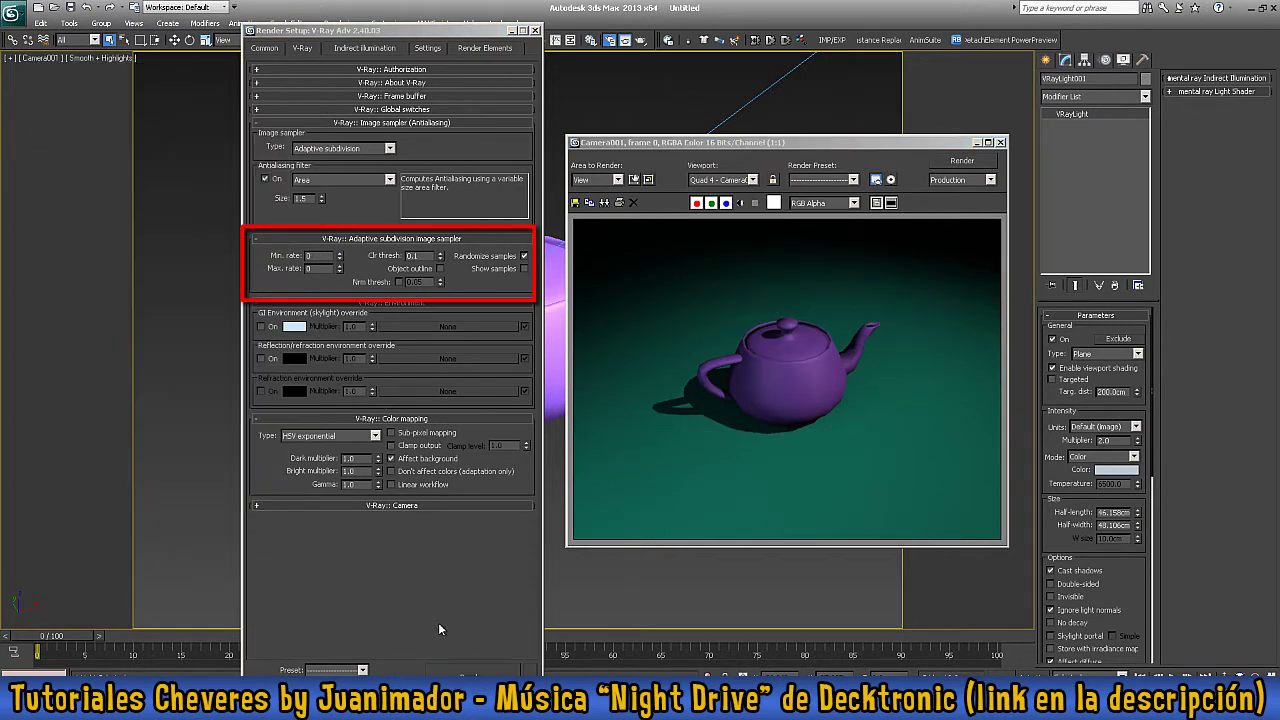
Adjust the Adaptive subdivision rates to Min. -1 and Max. 1, re-rendering after each change
left_click(340, 265)
left_click(340, 265)
key("shift+q")
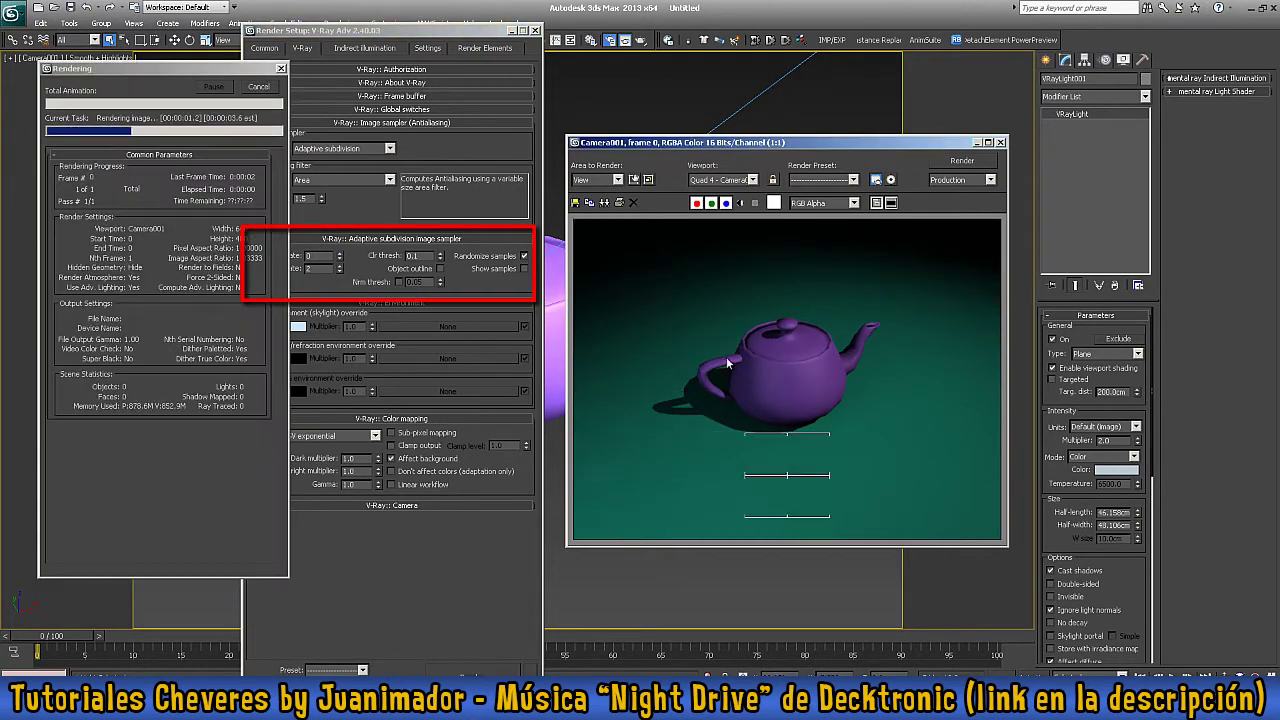
left_click(340, 260)
key("shift+q")
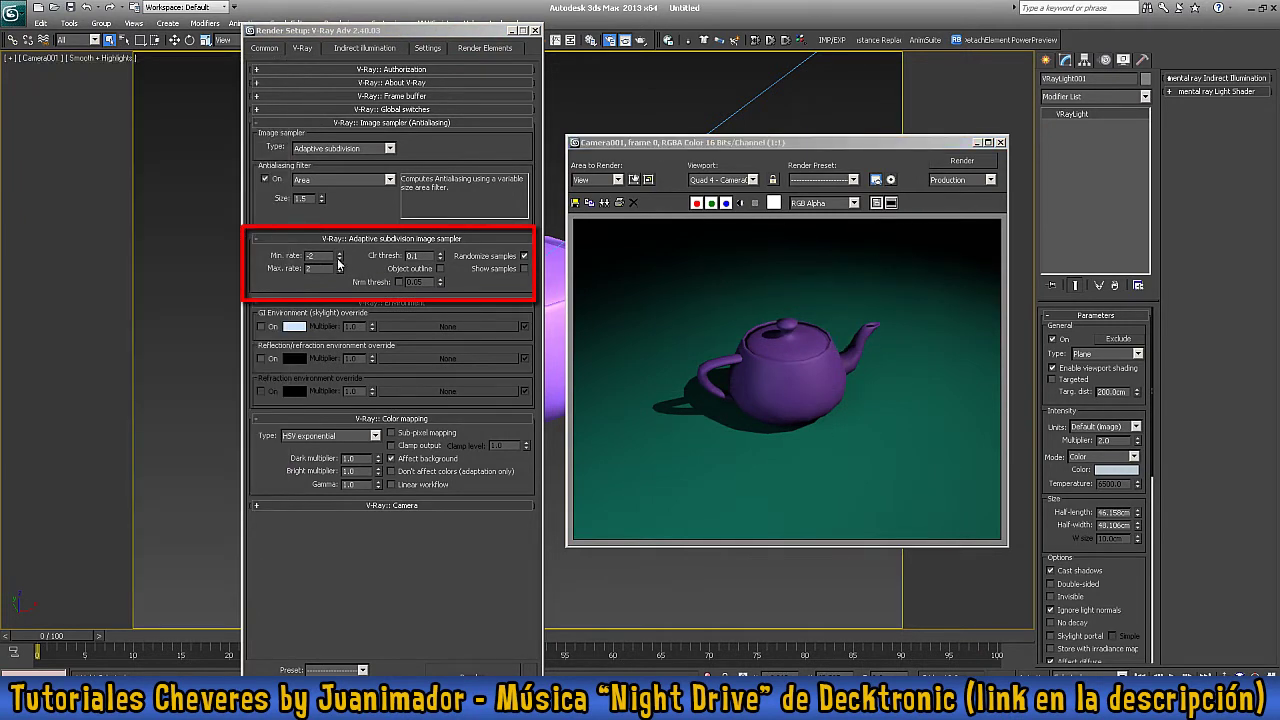
left_click(72, 23)
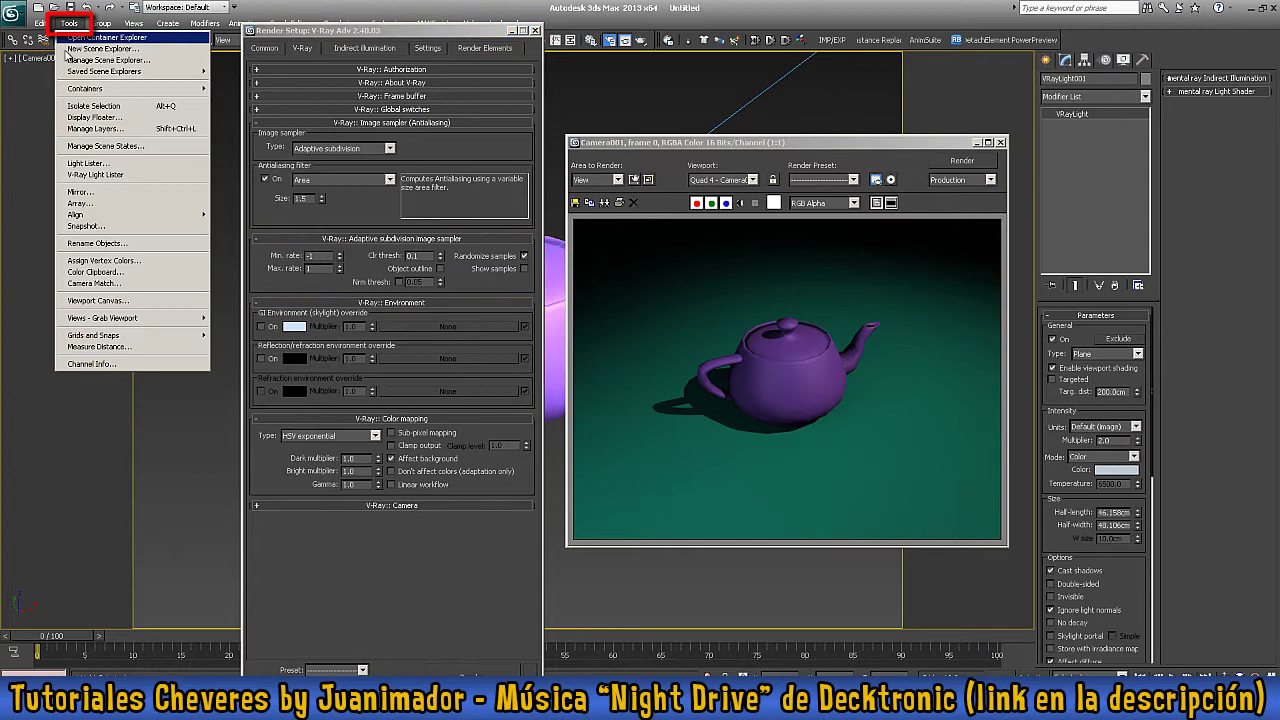
In the V-Ray Light Lister, set VRayLight001's multiplier to 6.0, turn on Luz_P, and re-render
left_click(100, 176)
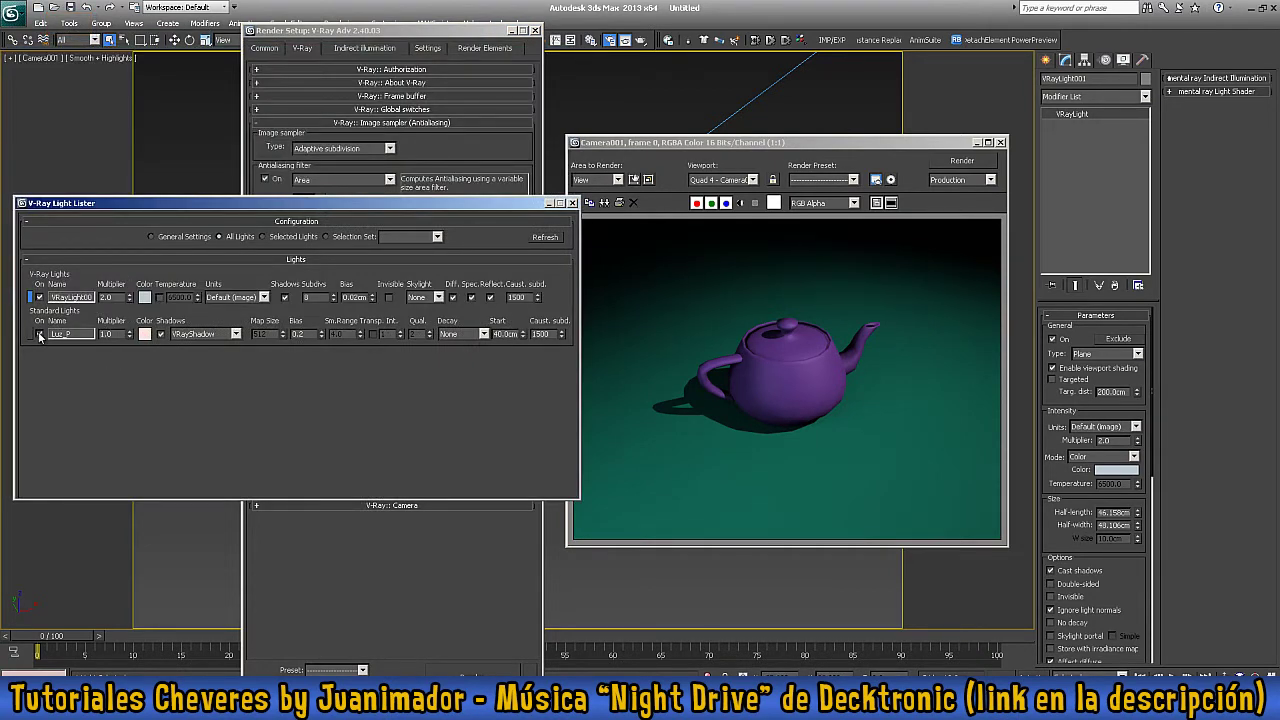
left_click(963, 161)
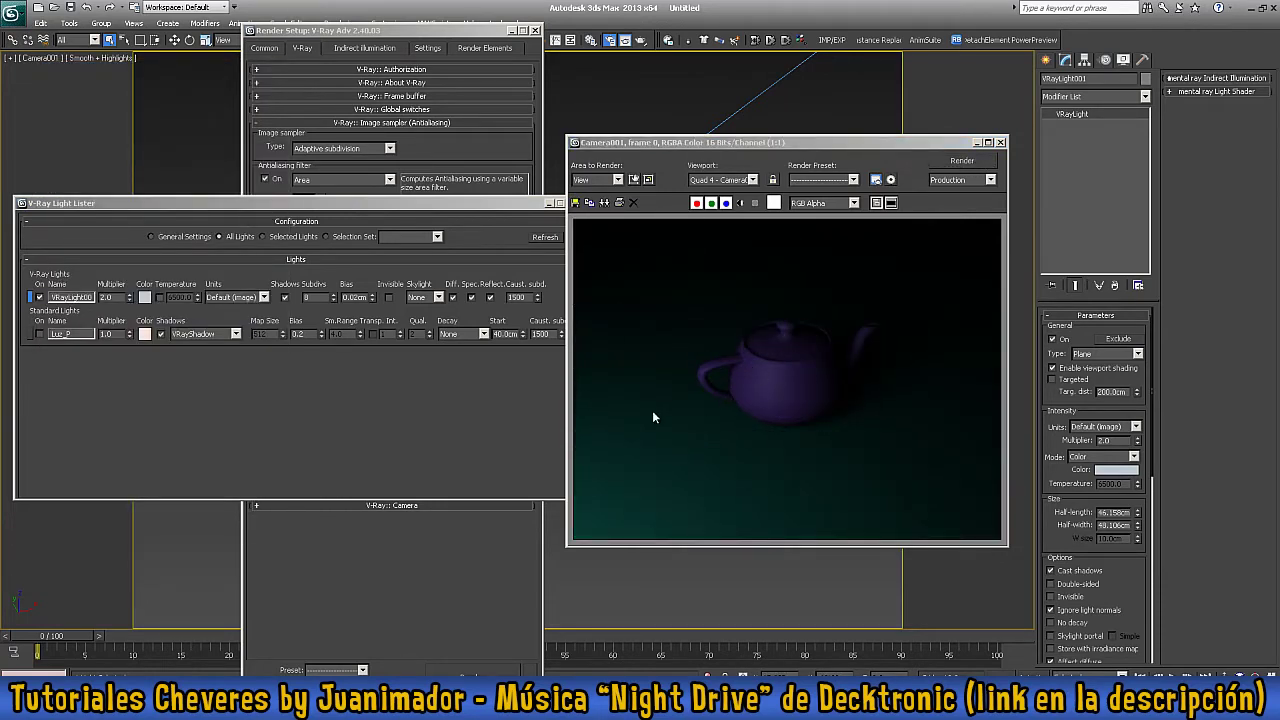
double_click(110, 297)
type("6")
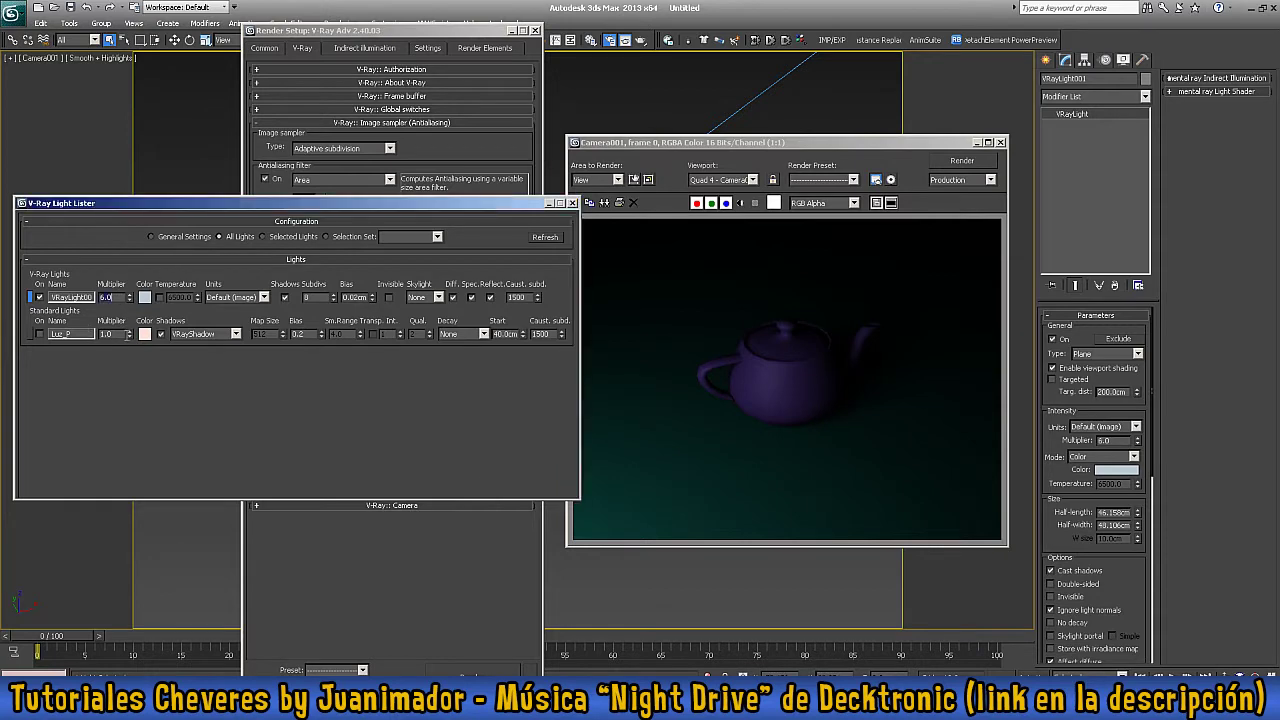
key("shift+q")
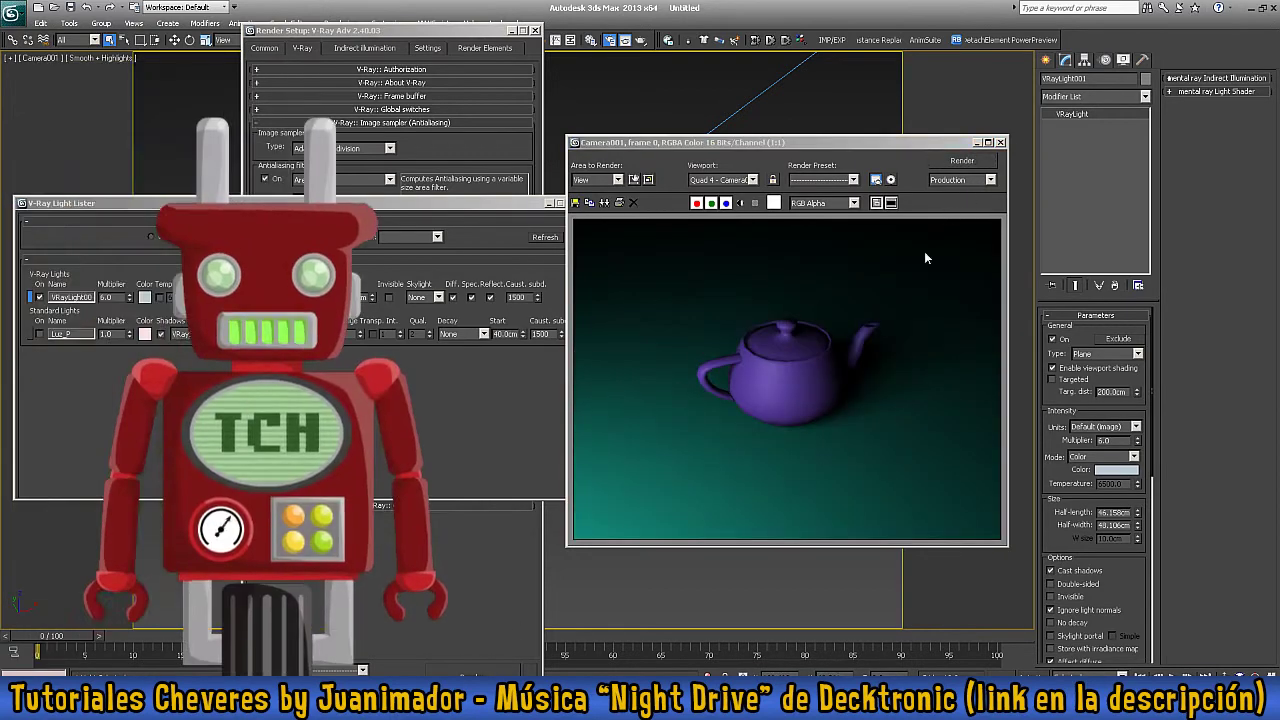
left_click(39, 334)
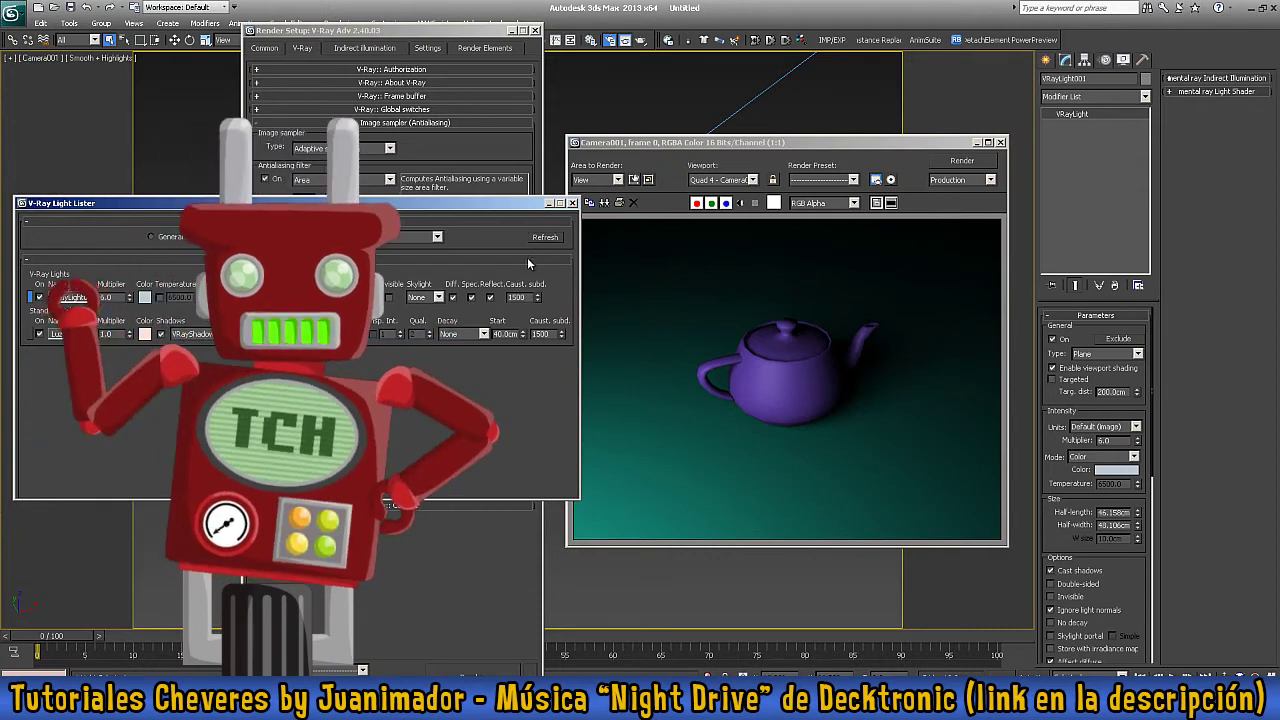
left_click(972, 163)
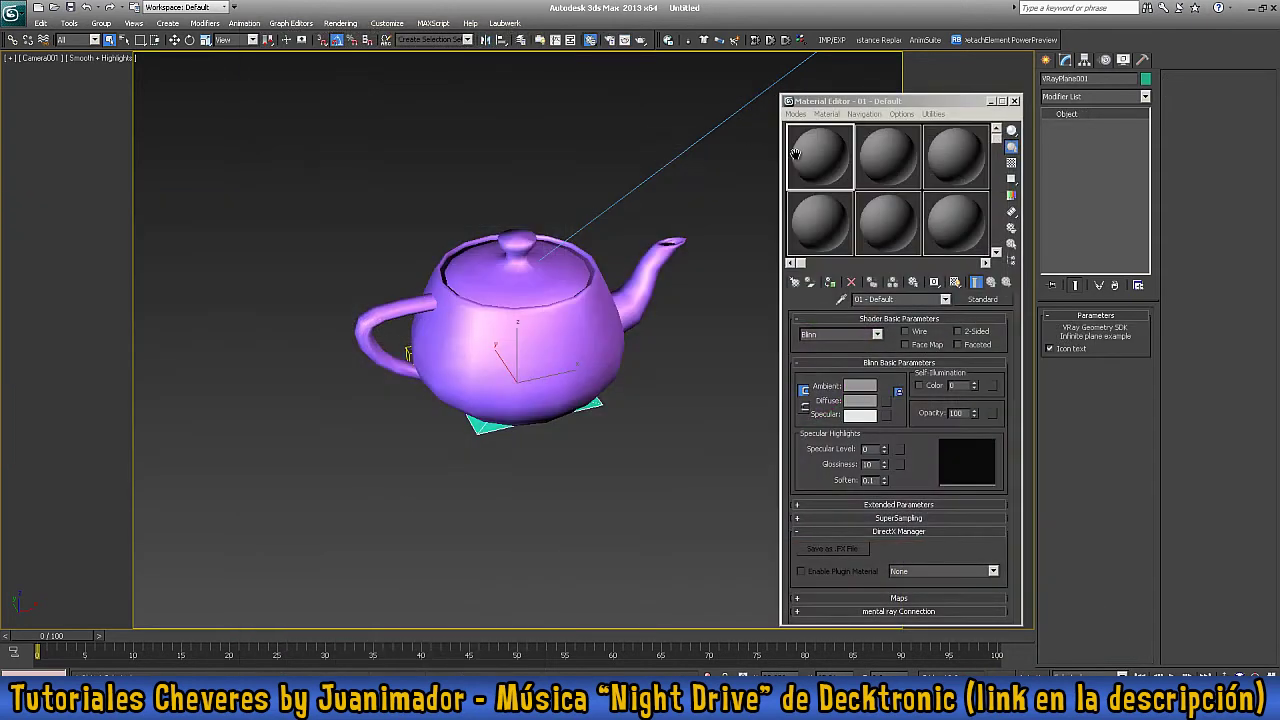
Assign sample materials to the floor and teapot, naming the teapot's 'Tetera' with raised specular level
left_click_drag(828, 167, 590, 266)
left_click_drag(887, 157, 640, 302)
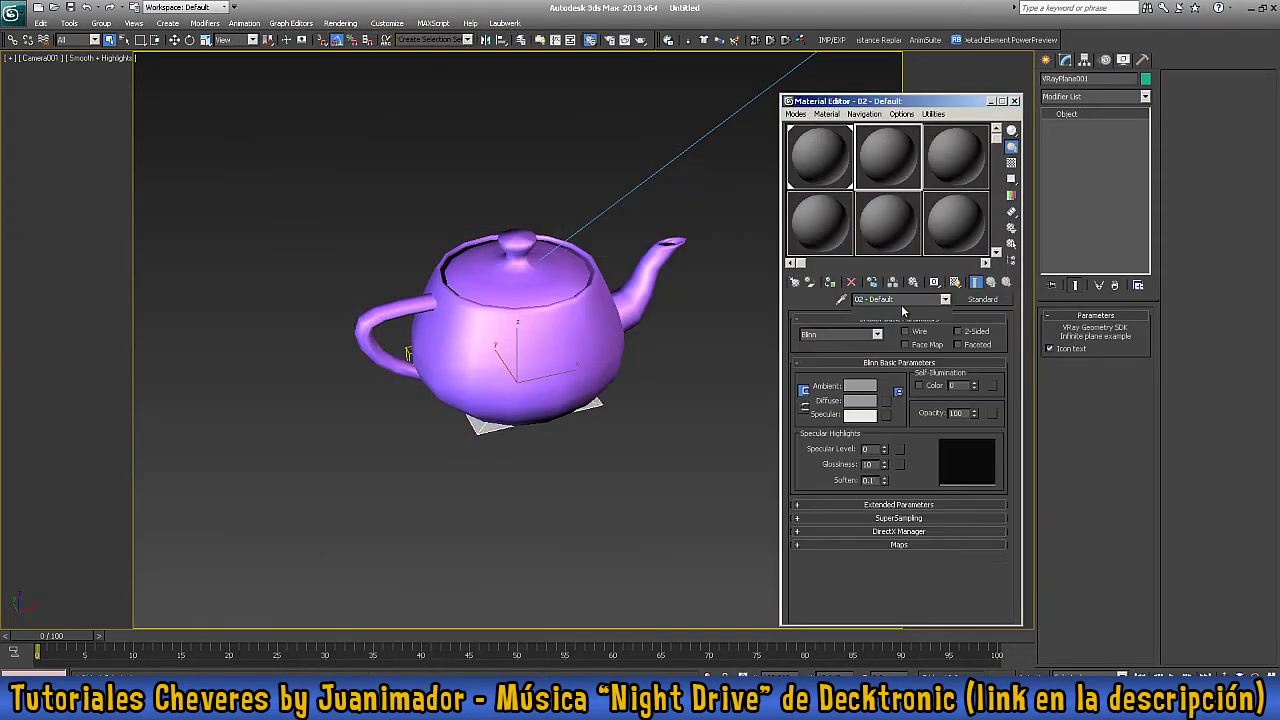
type("Tetera")
key("Return")
left_click(860, 400)
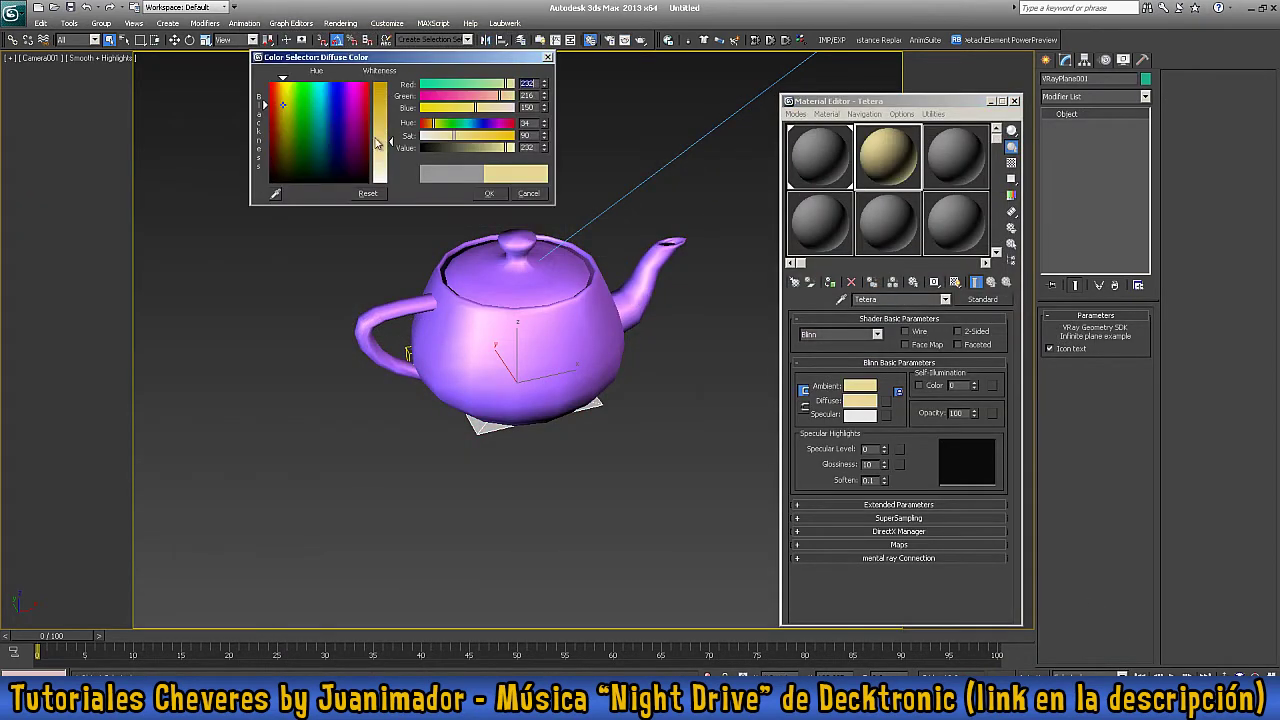
left_click(550, 55)
left_click_drag(885, 450, 885, 400)
left_click(640, 39)
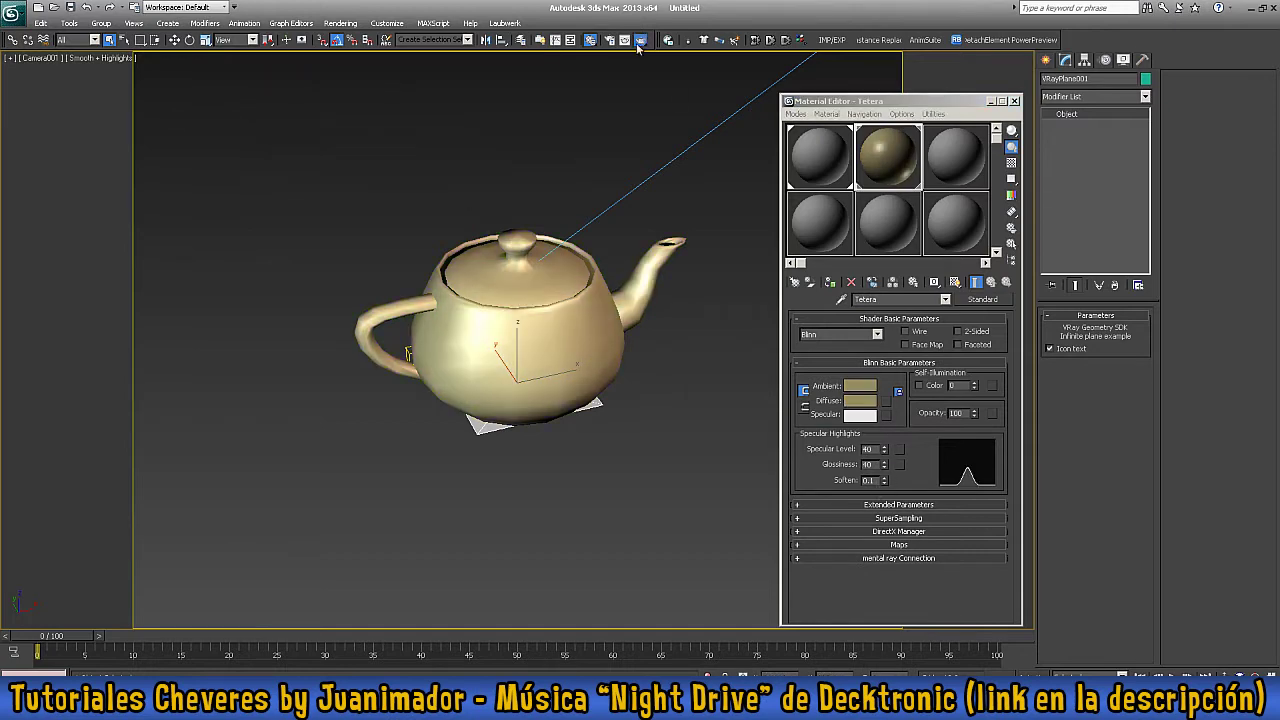
Change Tetera's diffuse colour to lilac and re-render the teapot
left_click_drag(680, 143, 228, 155)
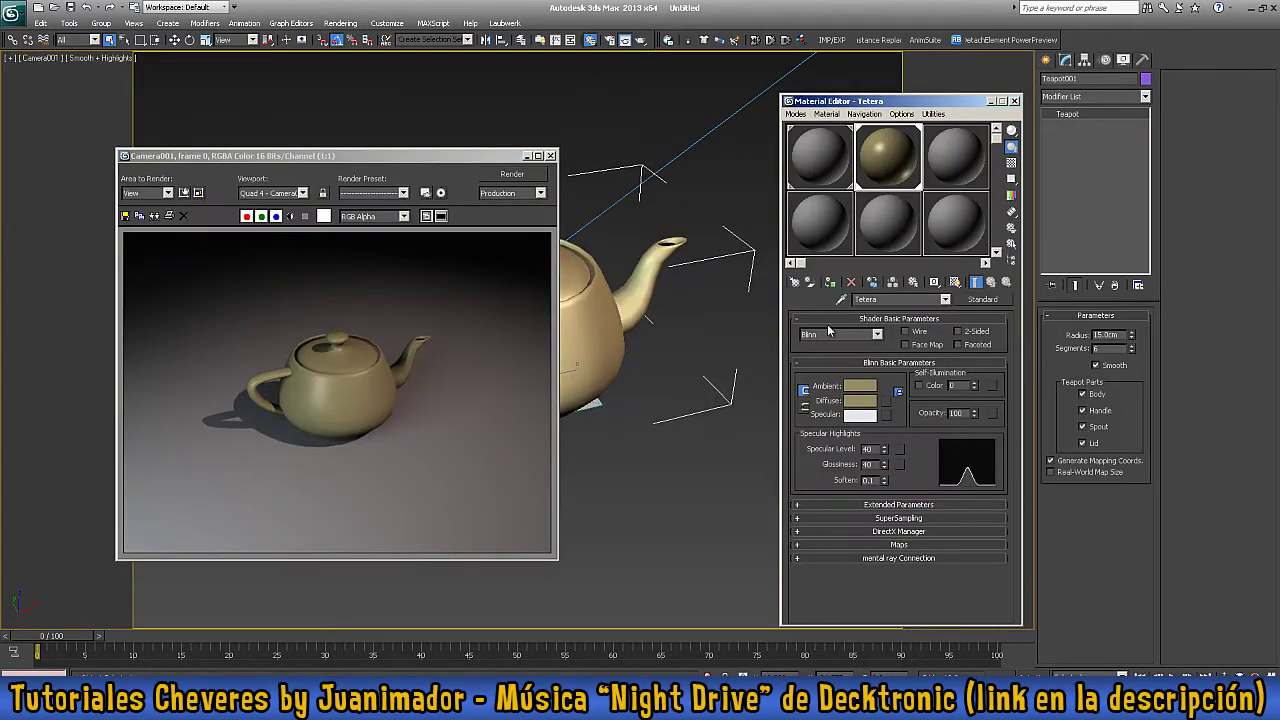
left_click(860, 400)
left_click_drag(474, 108, 491, 108)
left_click(489, 193)
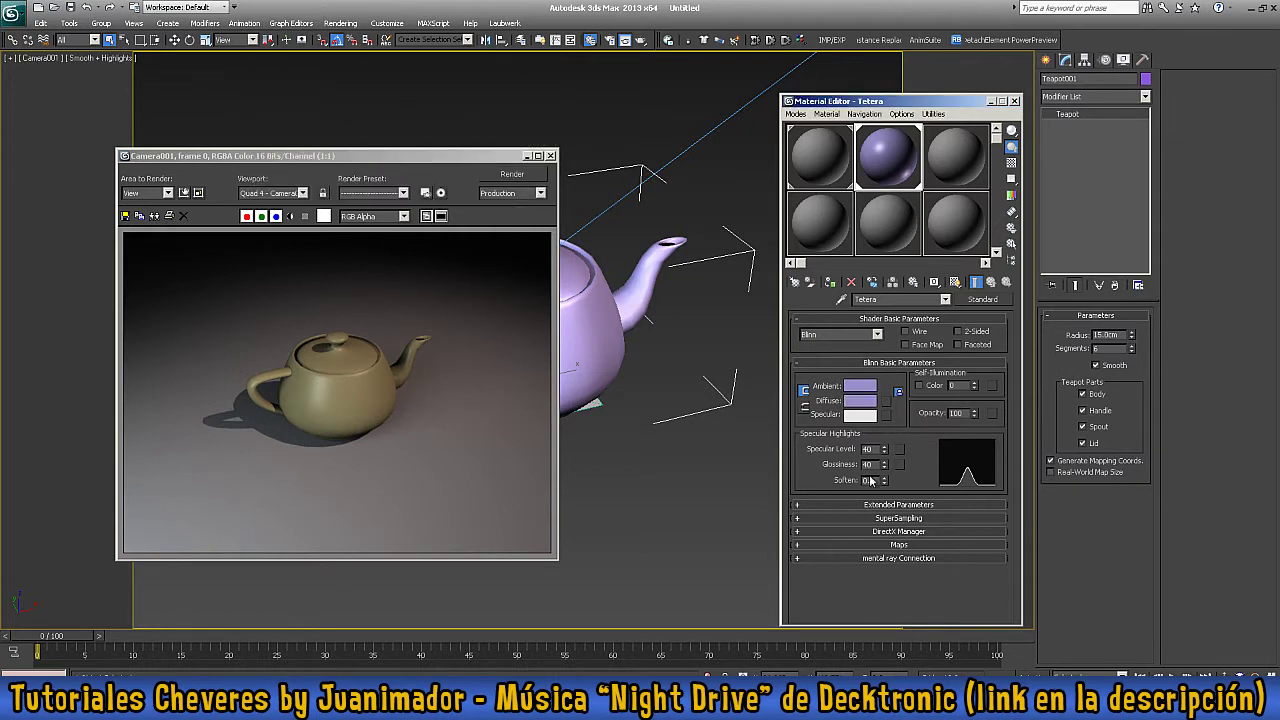
left_click(536, 175)
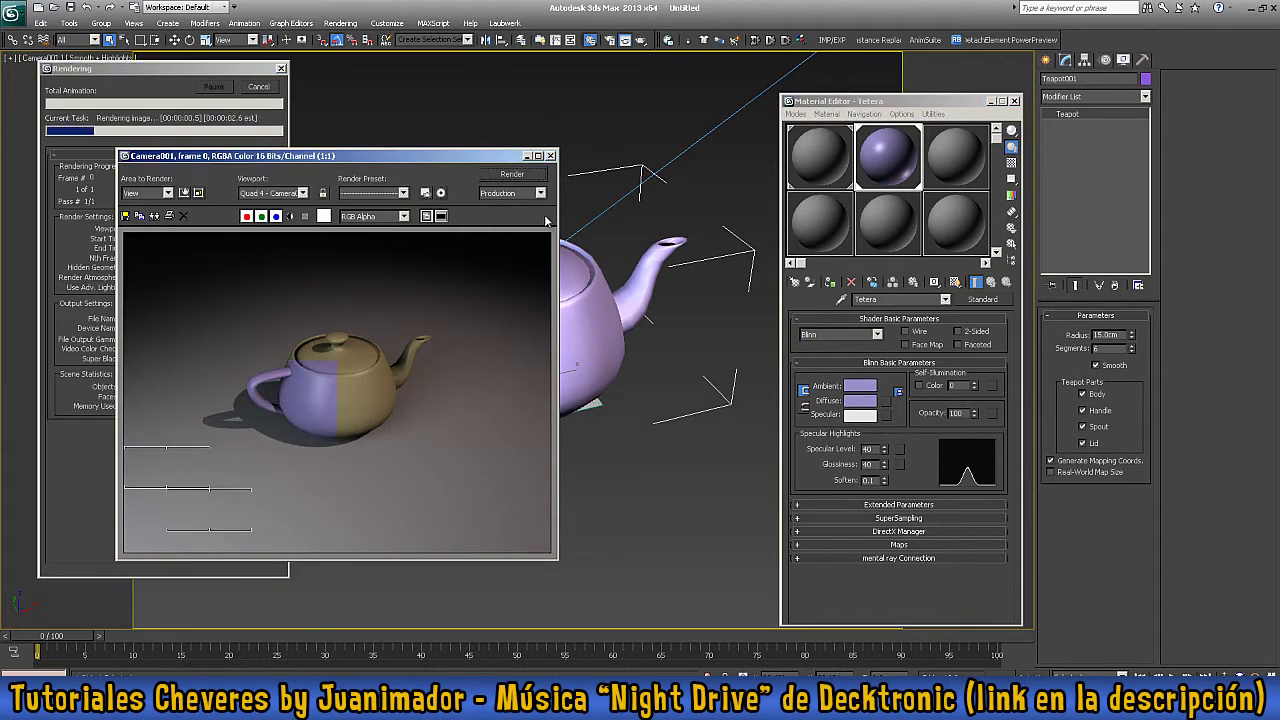
left_click(550, 156)
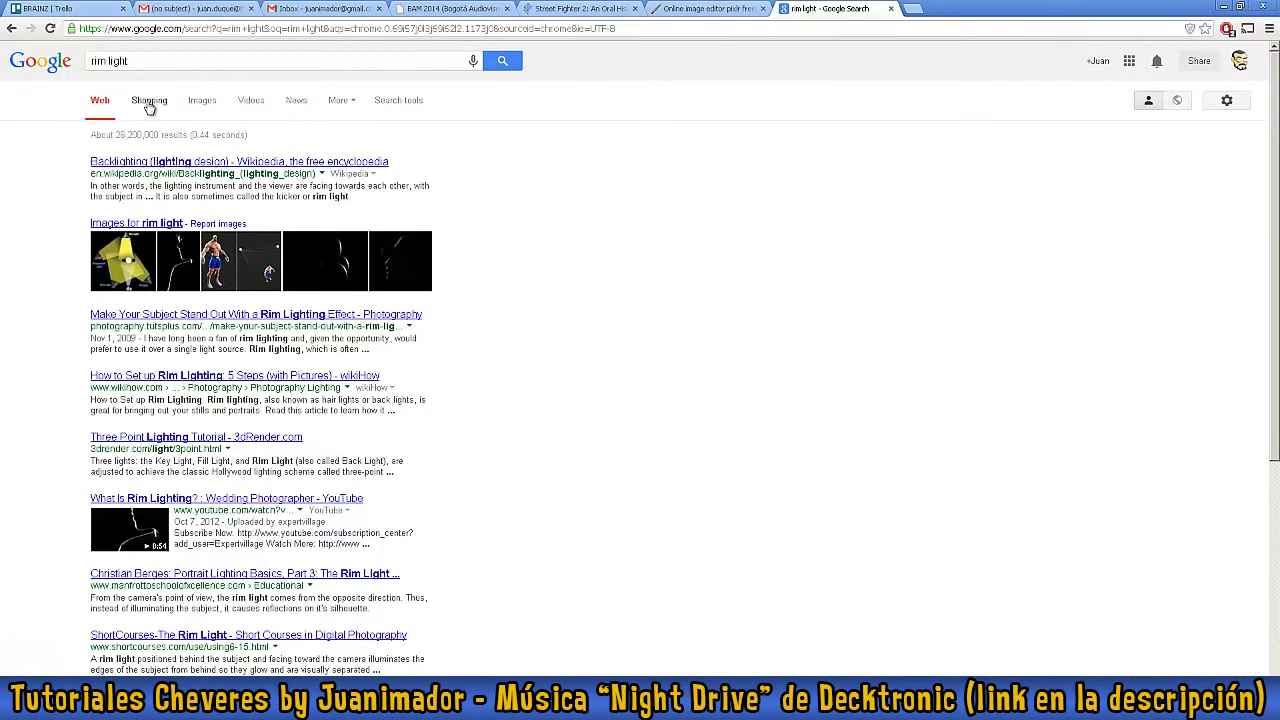
Show Google image results for 'rim light' and enlarge a silhouette example
left_click(196, 100)
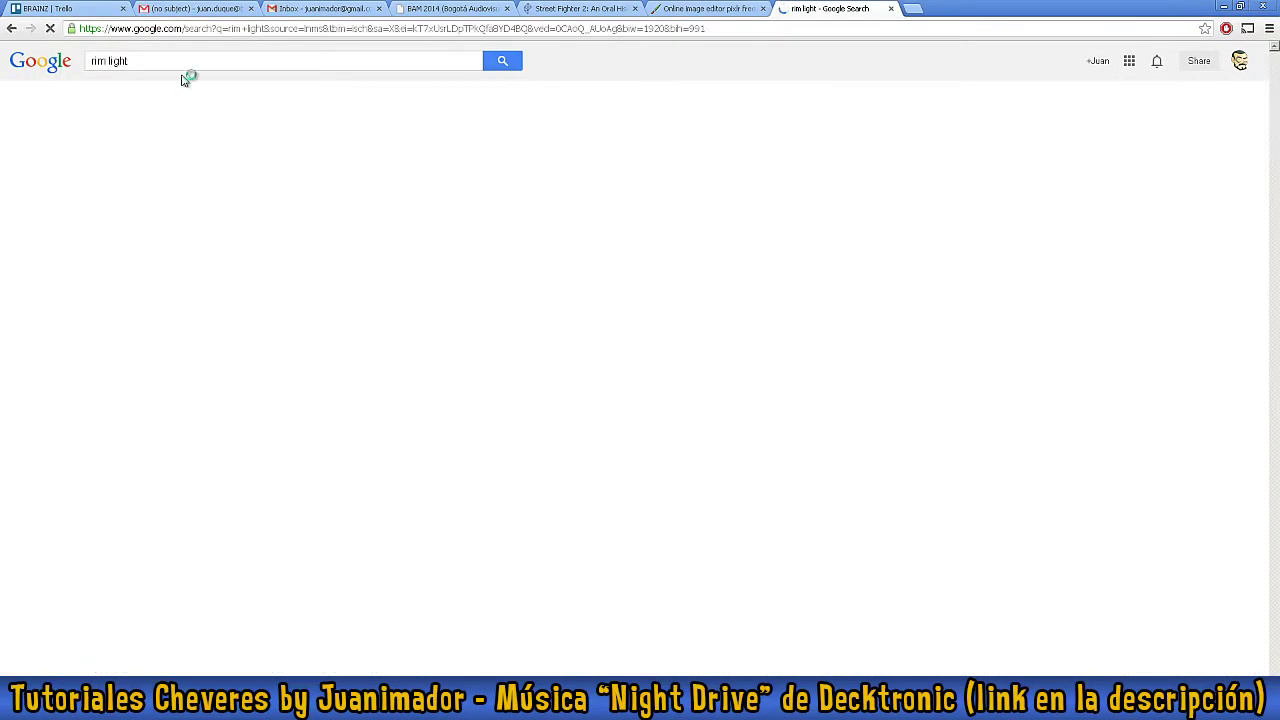
left_click(195, 300)
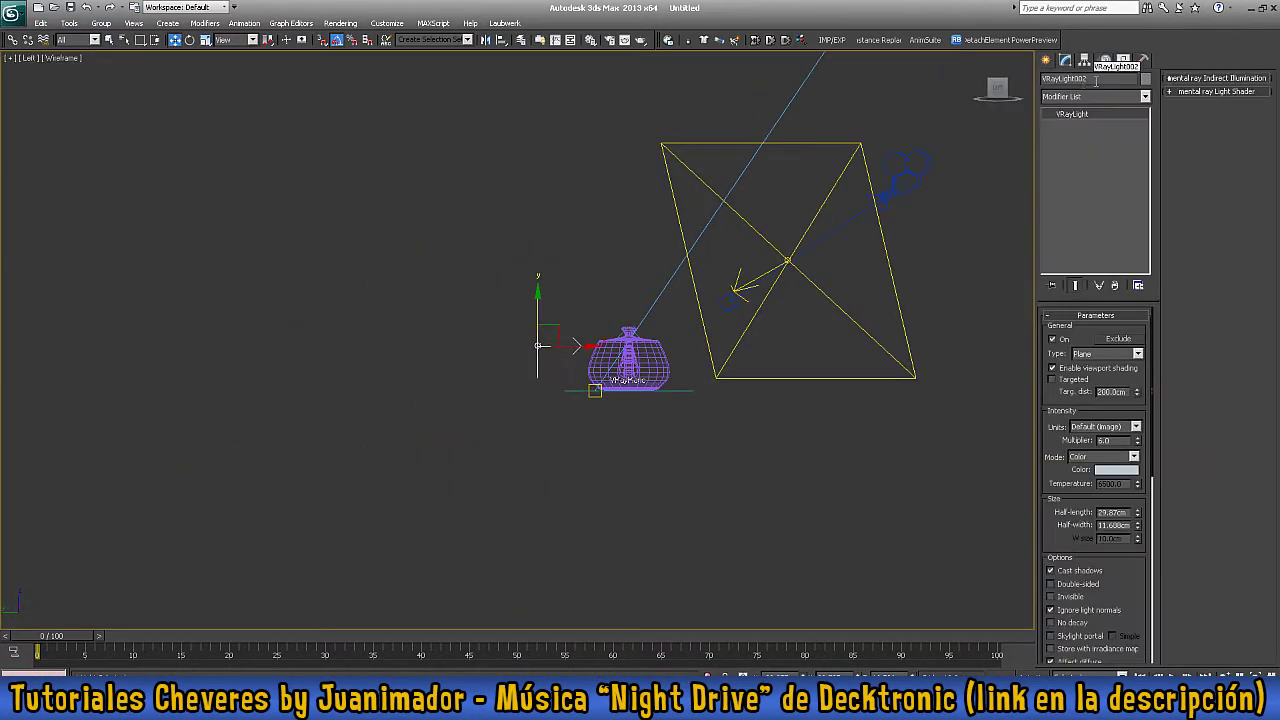
Make the LUZ R rim light white with a multiplier of 20
left_click(908, 343)
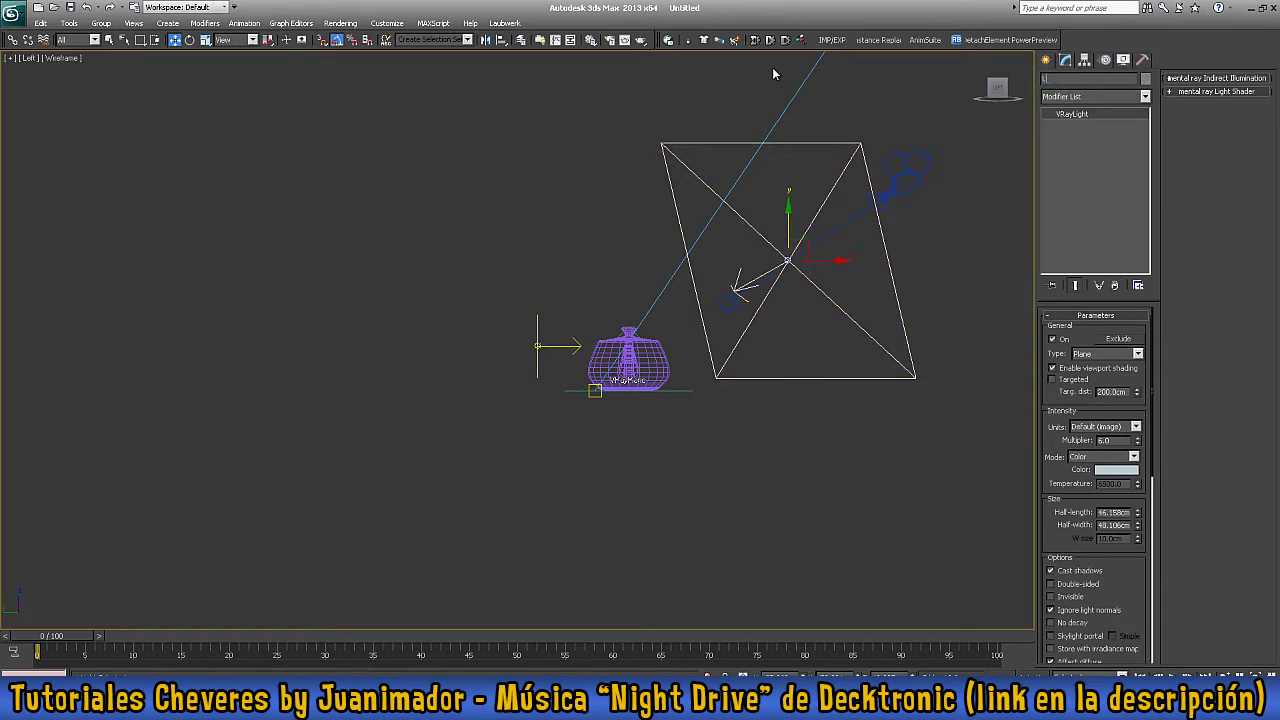
type("uz 5")
left_click(545, 347)
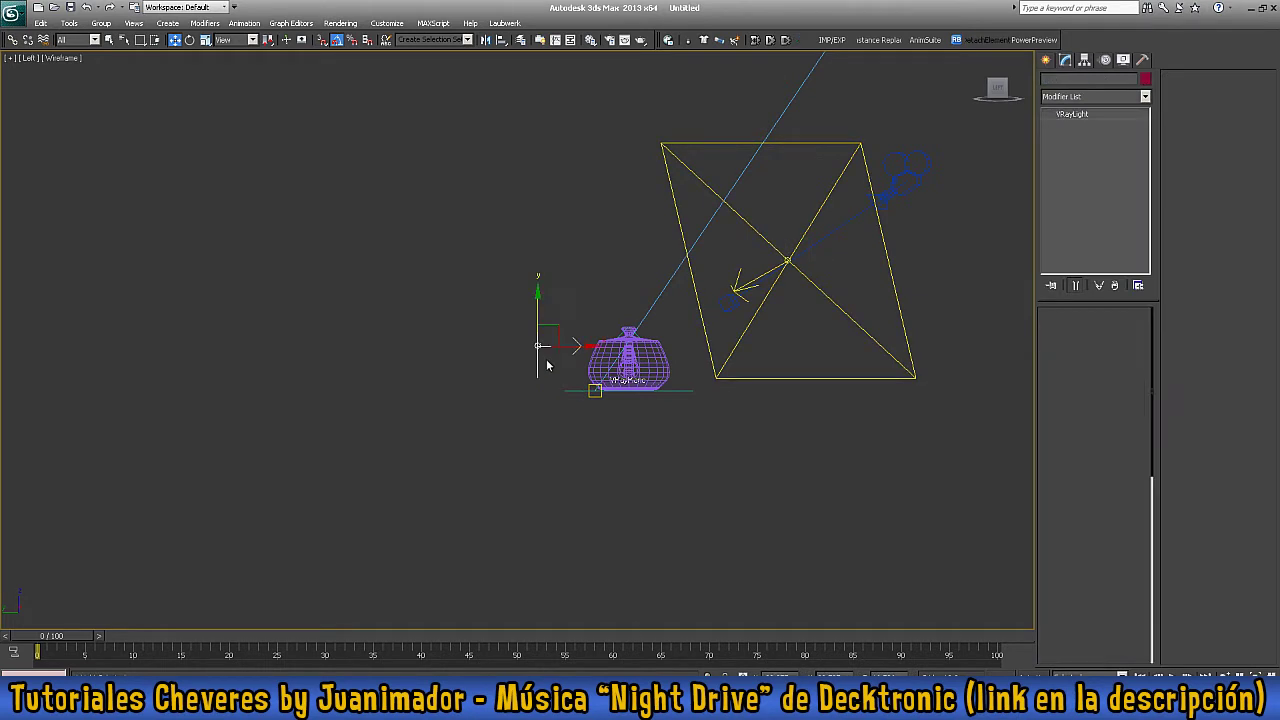
left_click(1112, 470)
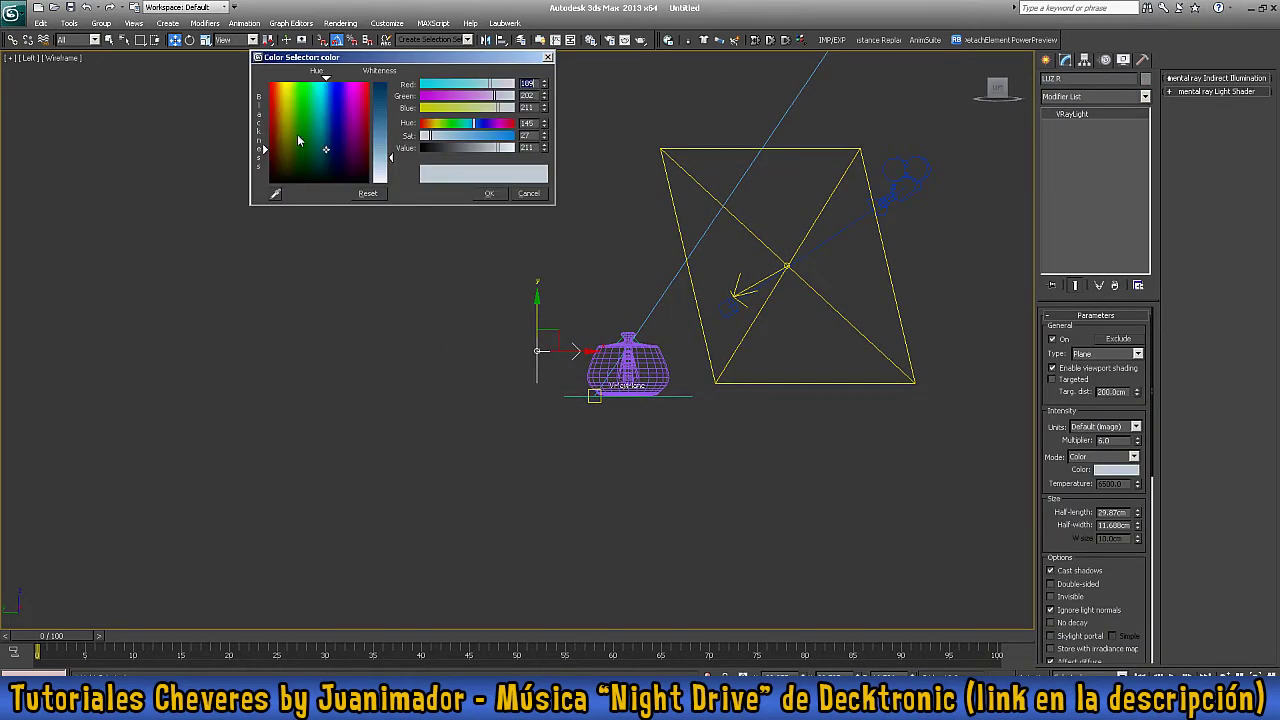
left_click_drag(382, 148, 384, 207)
left_click(490, 197)
type("20")
key("Return")
key("t")
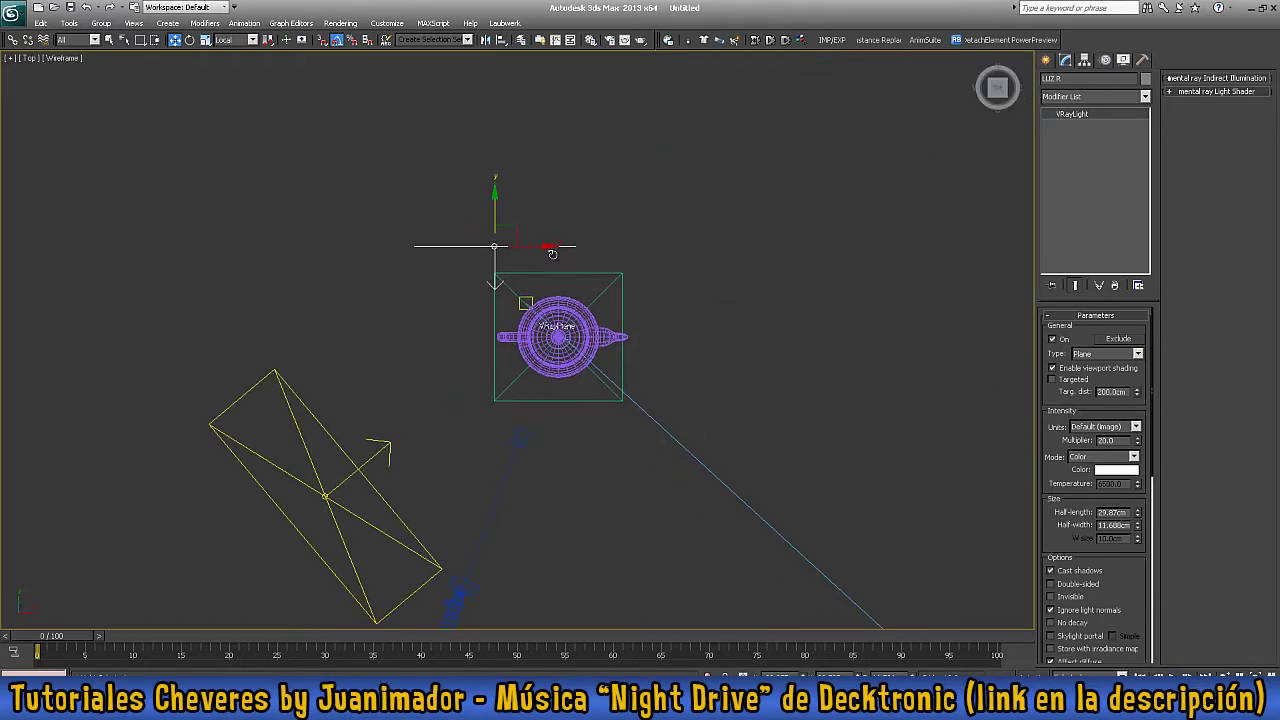
Rotate the rim light -45° in Top view, return to Camera001, and bring up the V-Ray Light Lister
key("e")
left_click_drag(437, 122, 421, 110)
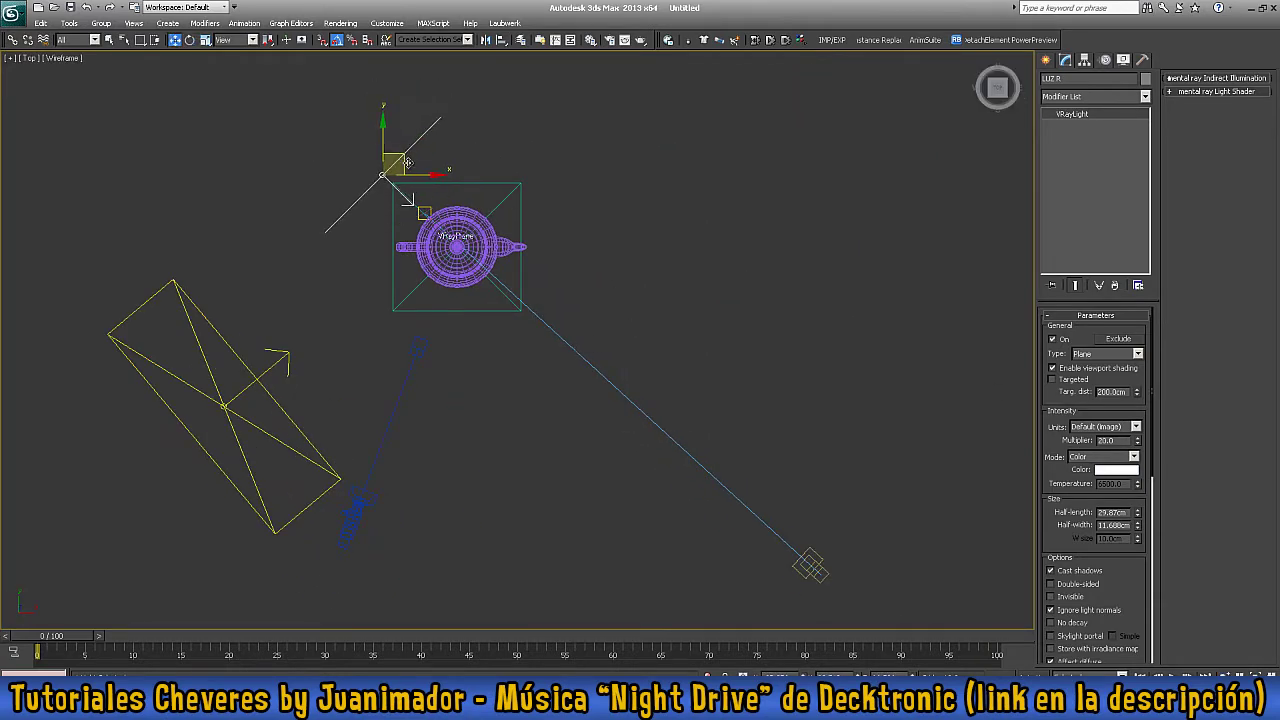
key("p")
key("c")
key("F3")
left_click(69, 22)
left_click(92, 174)
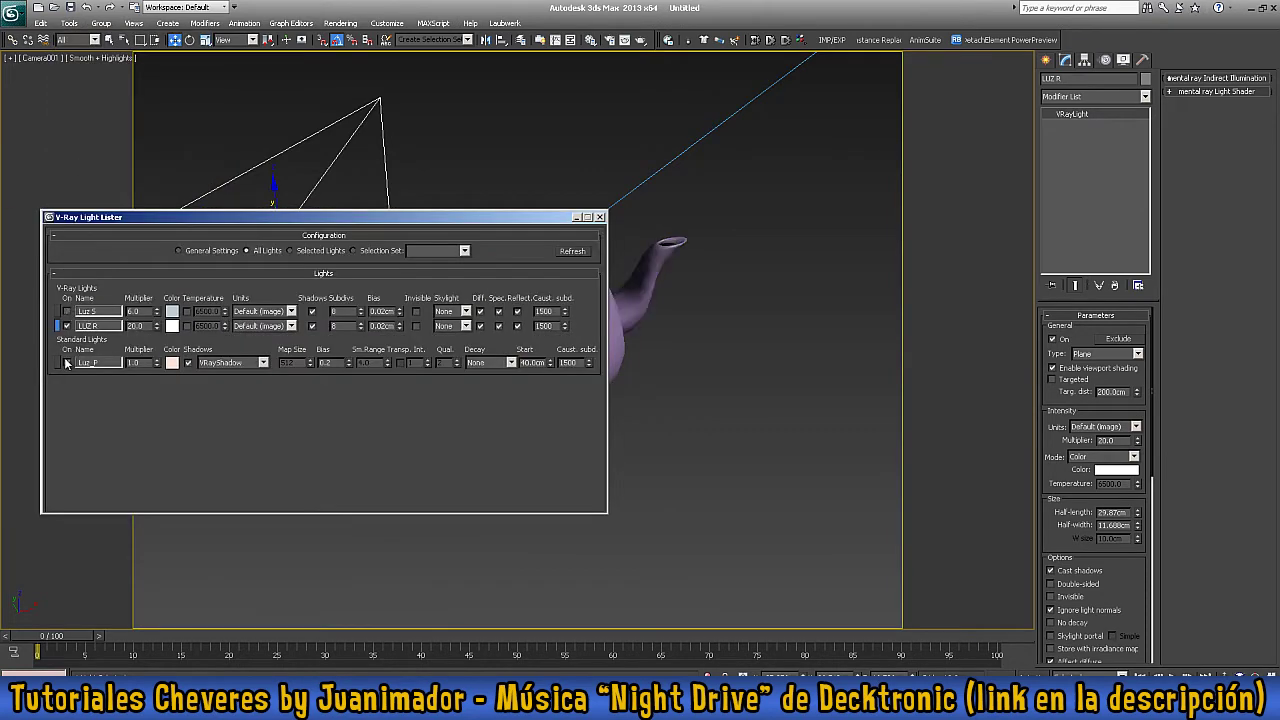
Switch off Luz_P, test-render the camera view, and set the rim light to Invisible
left_click(67, 362)
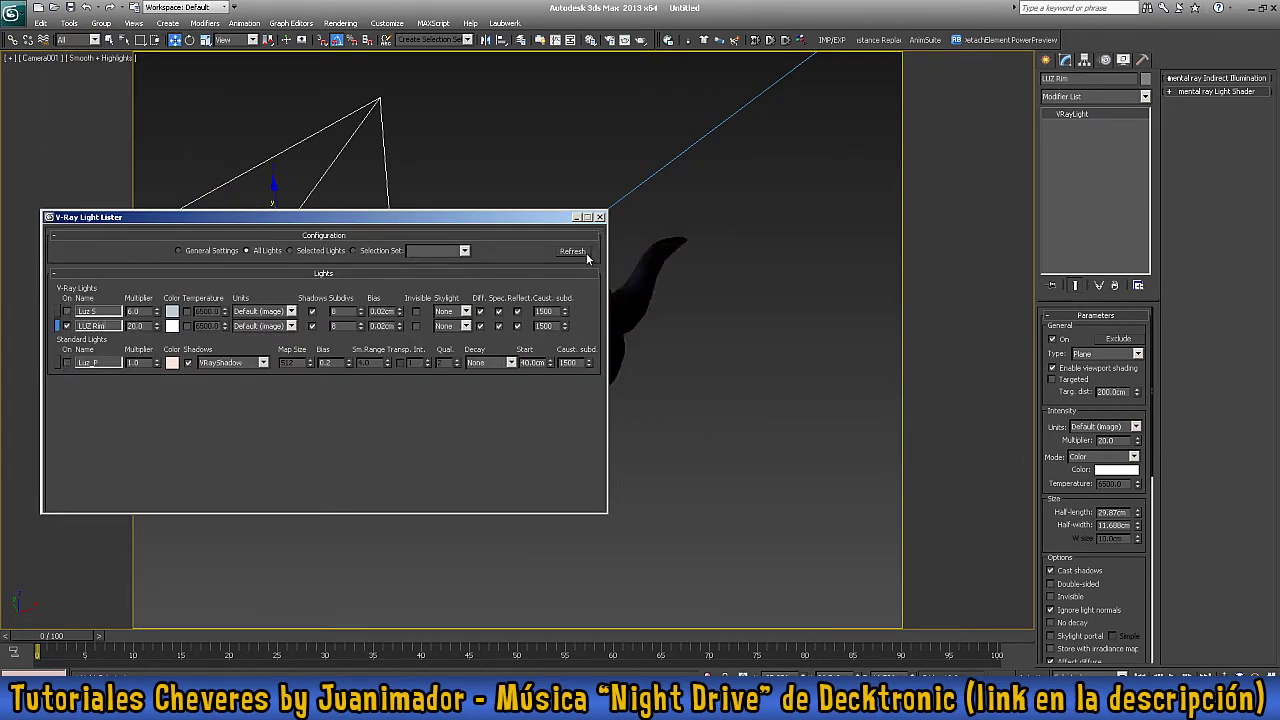
left_click(651, 40)
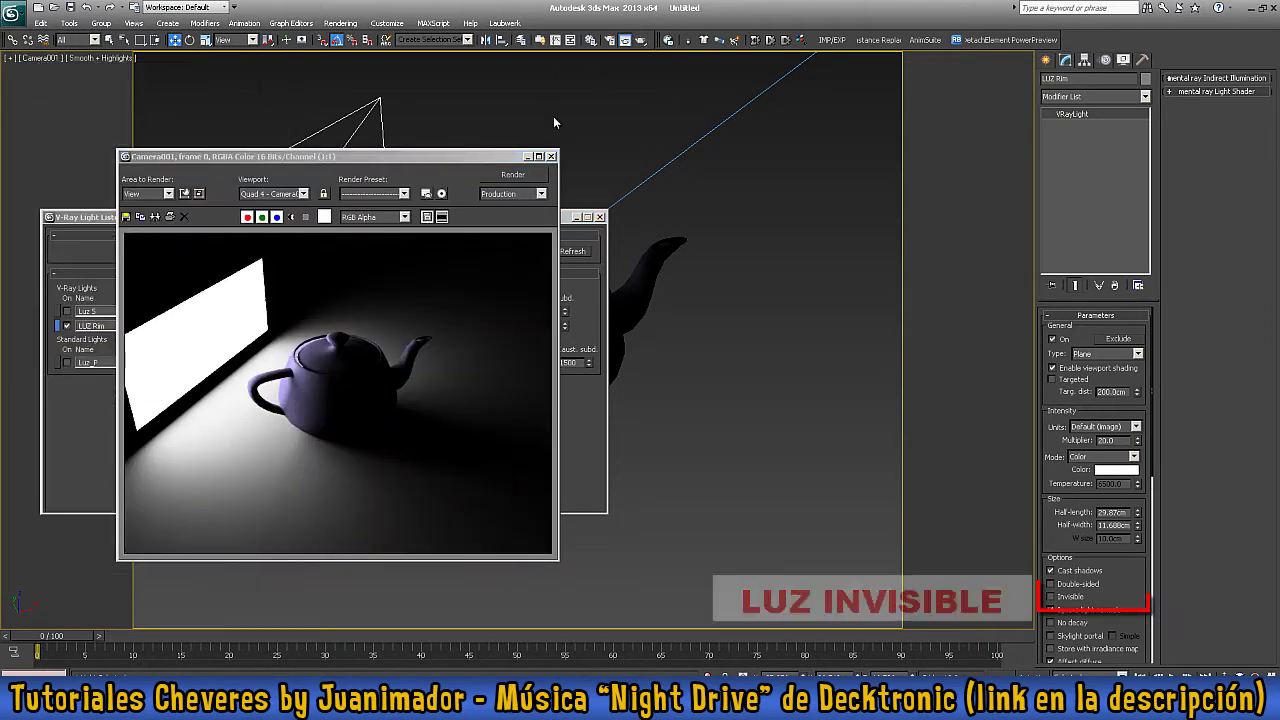
left_click(1051, 597)
left_click(510, 173)
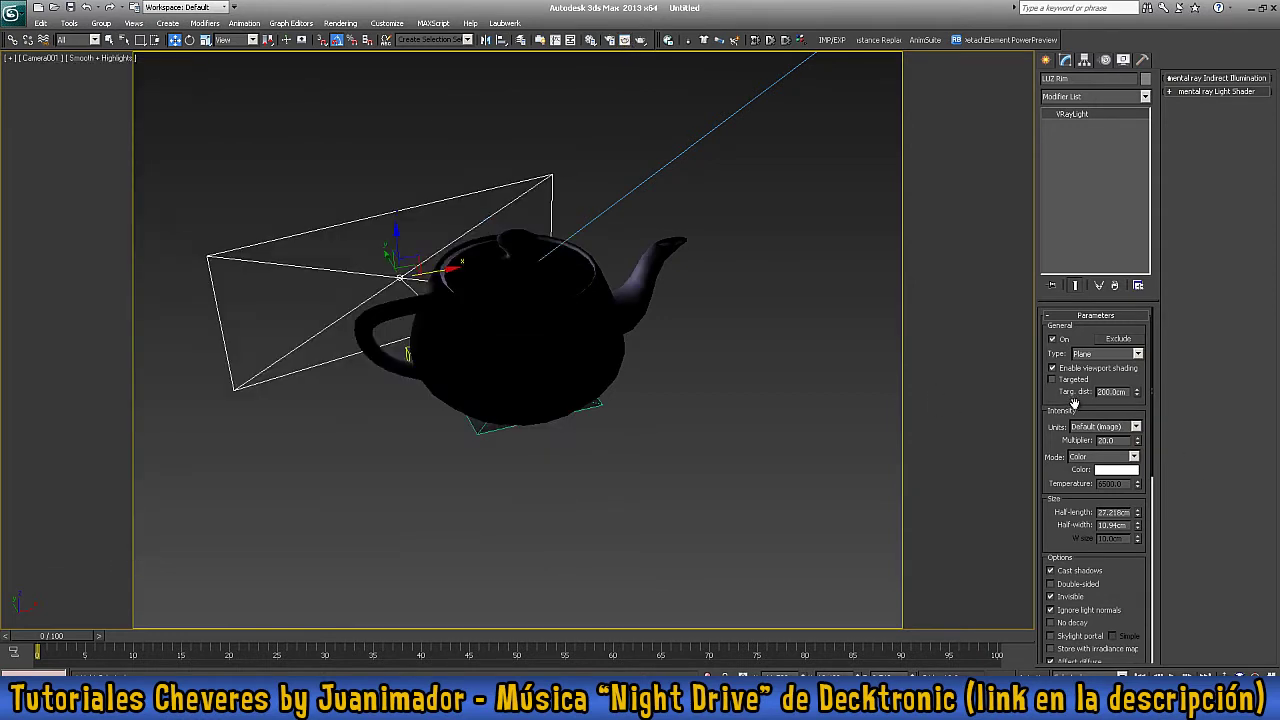
Exclude the floor Piso from the rim light and re-render the teapot from the Light Lister
left_click(1120, 342)
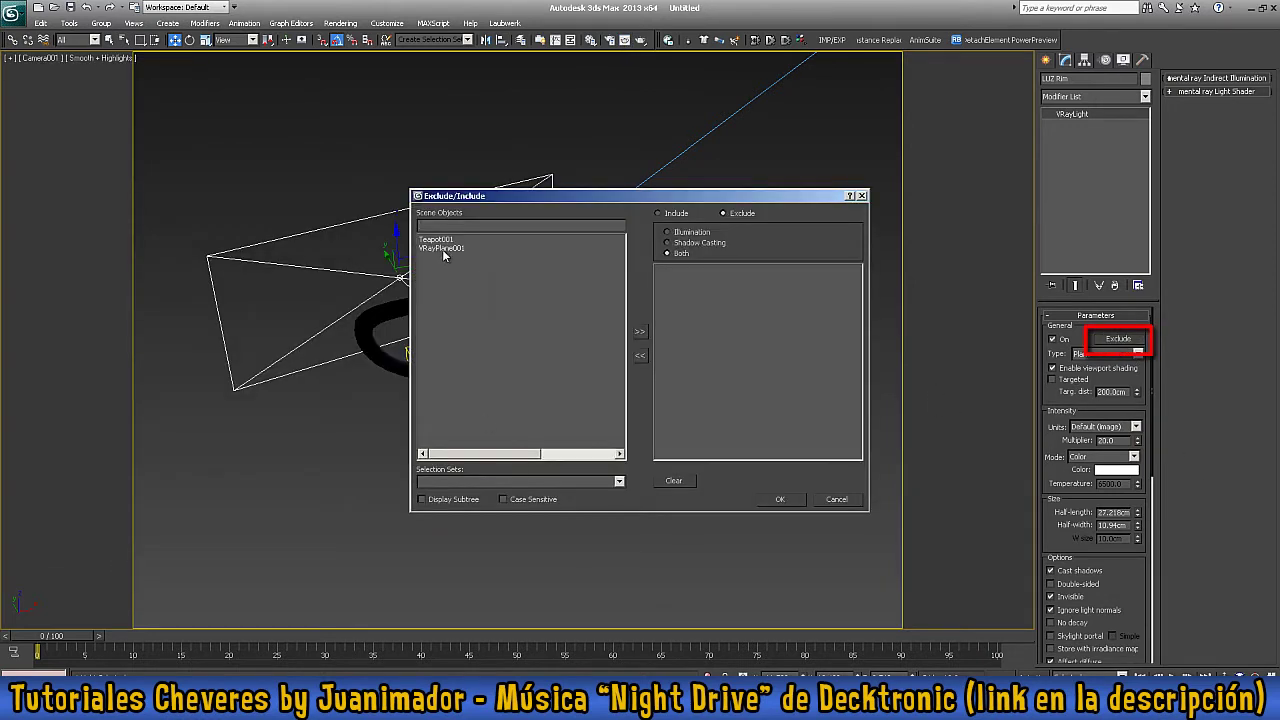
left_click(640, 331)
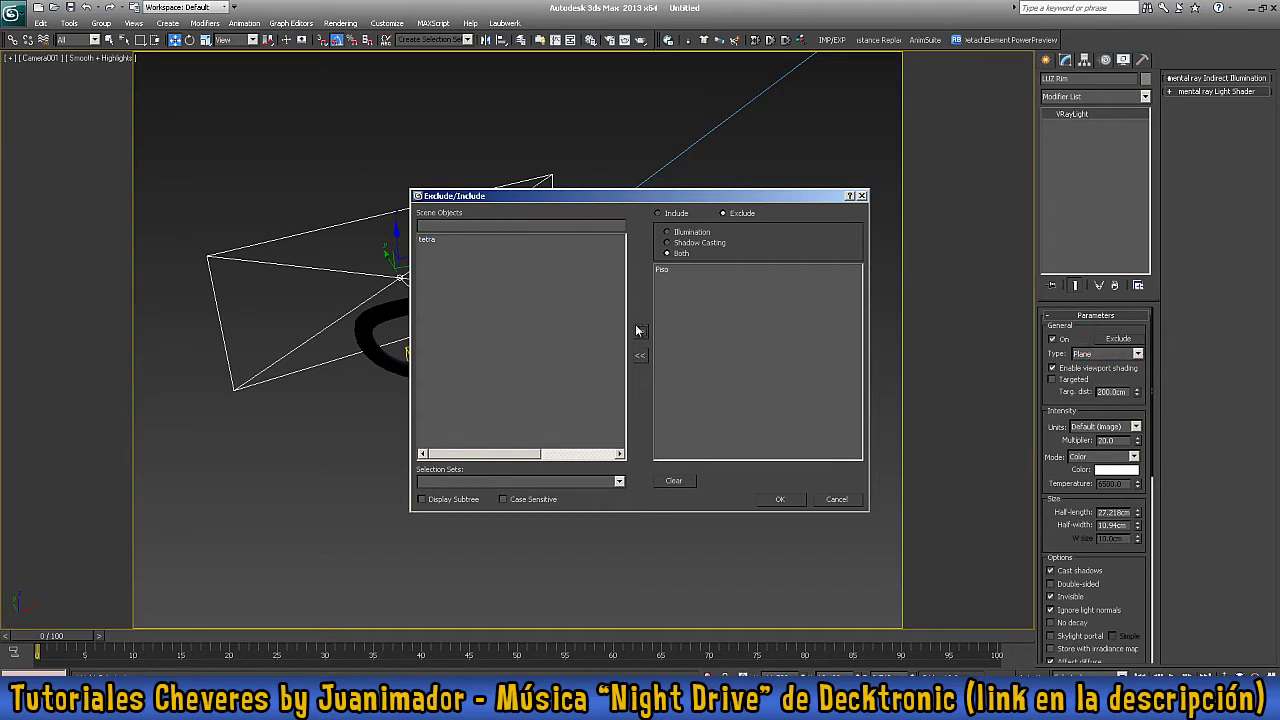
left_click(772, 499)
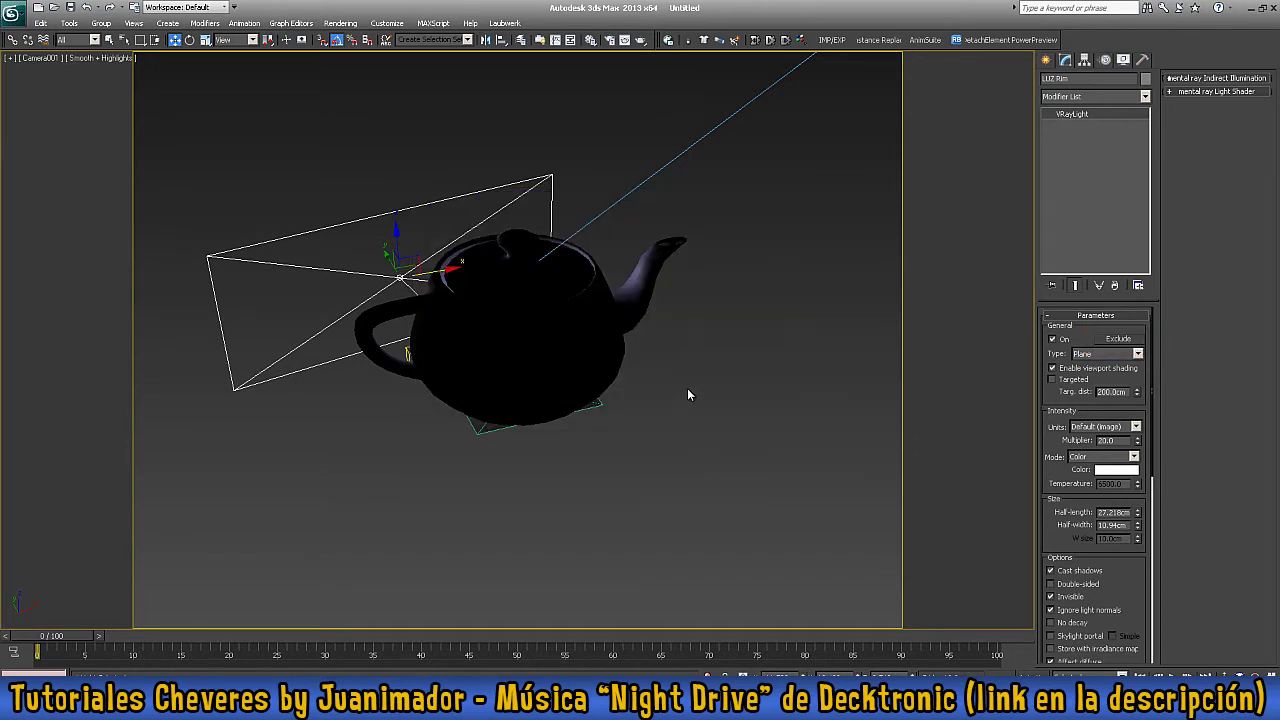
left_click(645, 40)
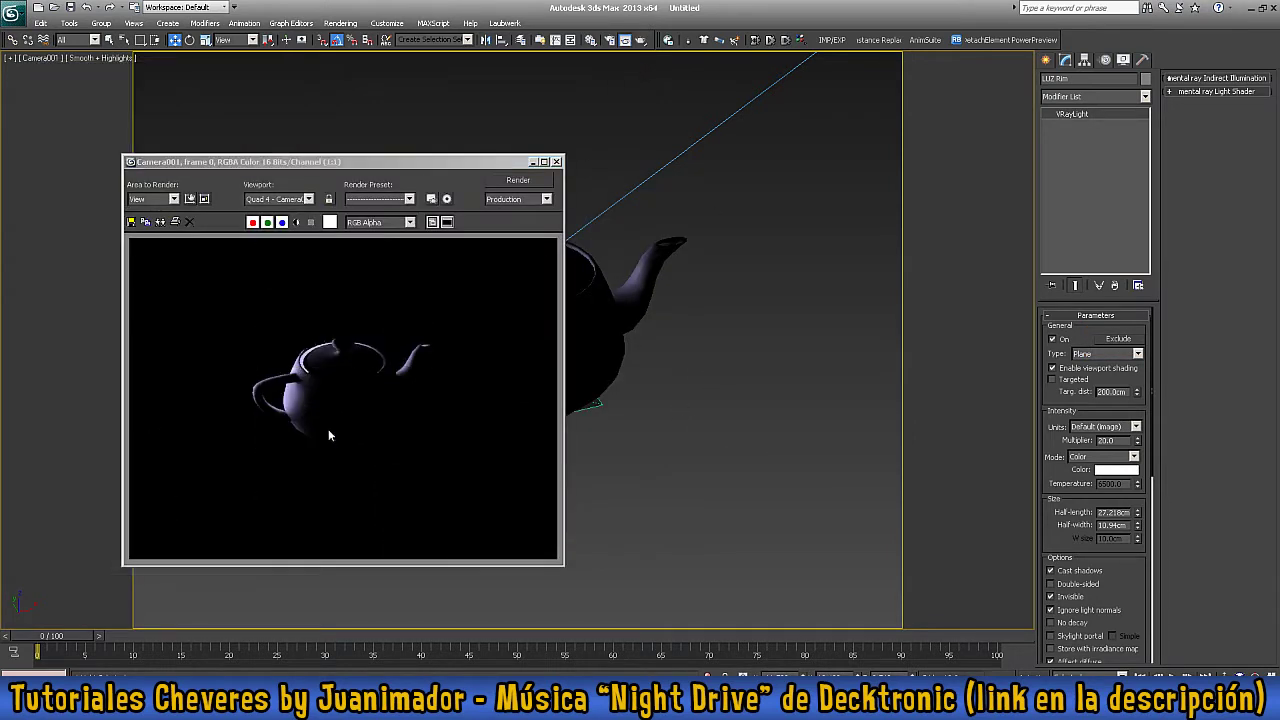
left_click(69, 23)
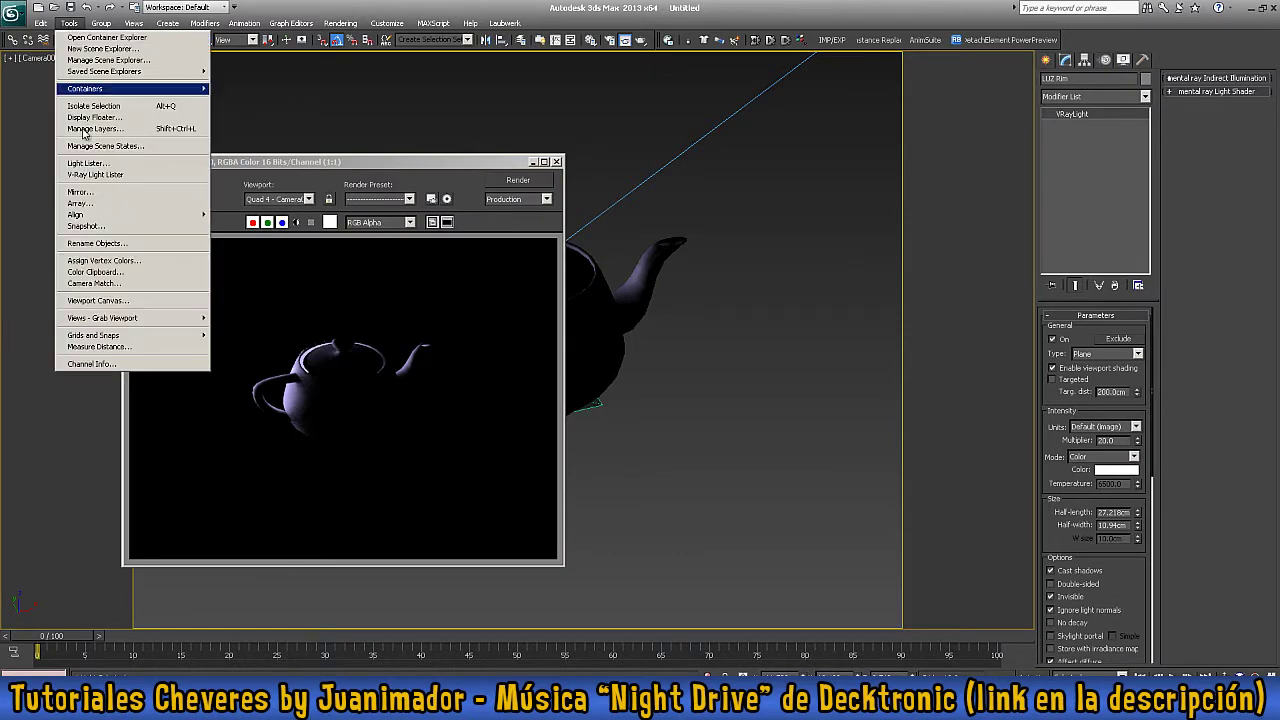
left_click(90, 178)
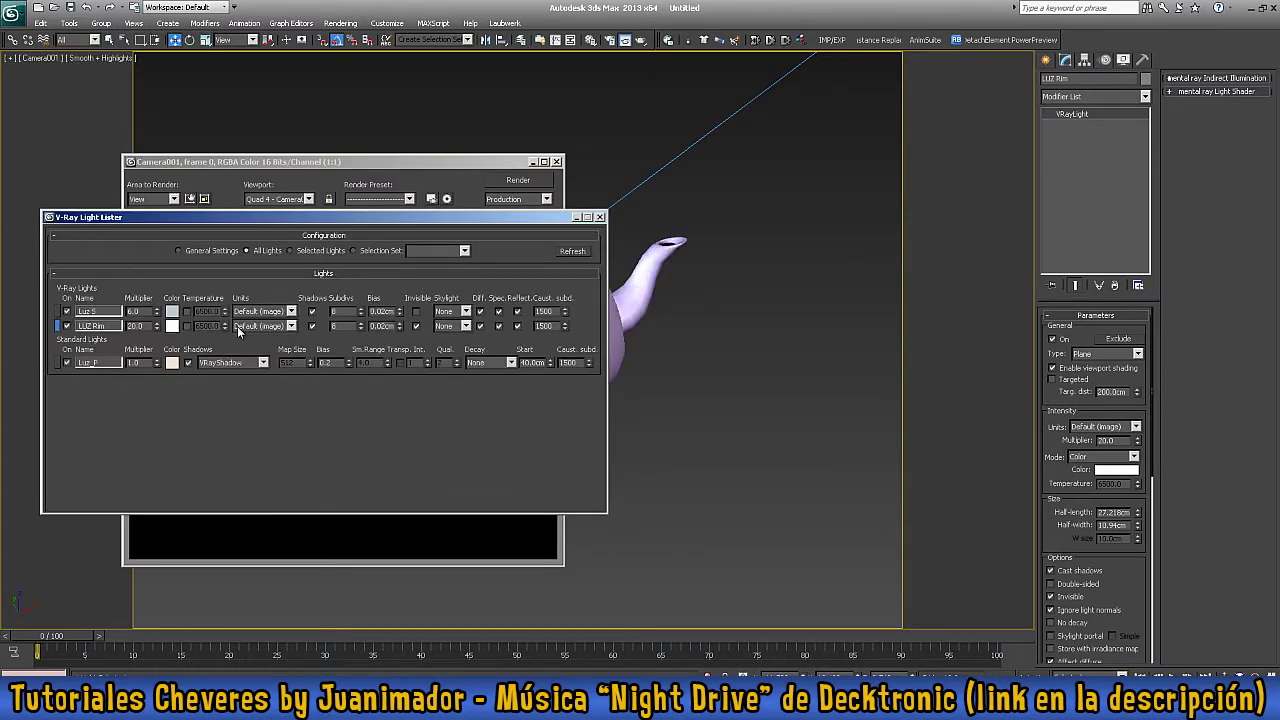
left_click(530, 182)
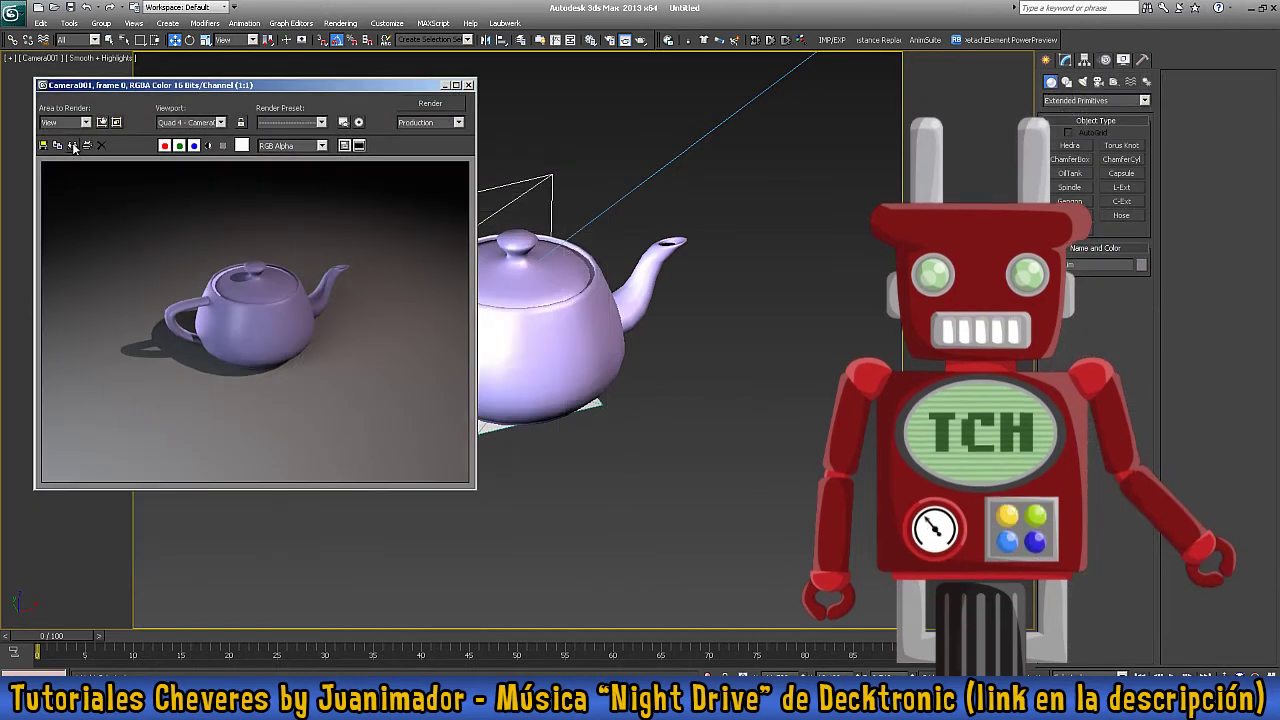
Clone the render beside the original, then set Irradiance map to Medium with Show calc. phase and skylight GI on
left_click(73, 147)
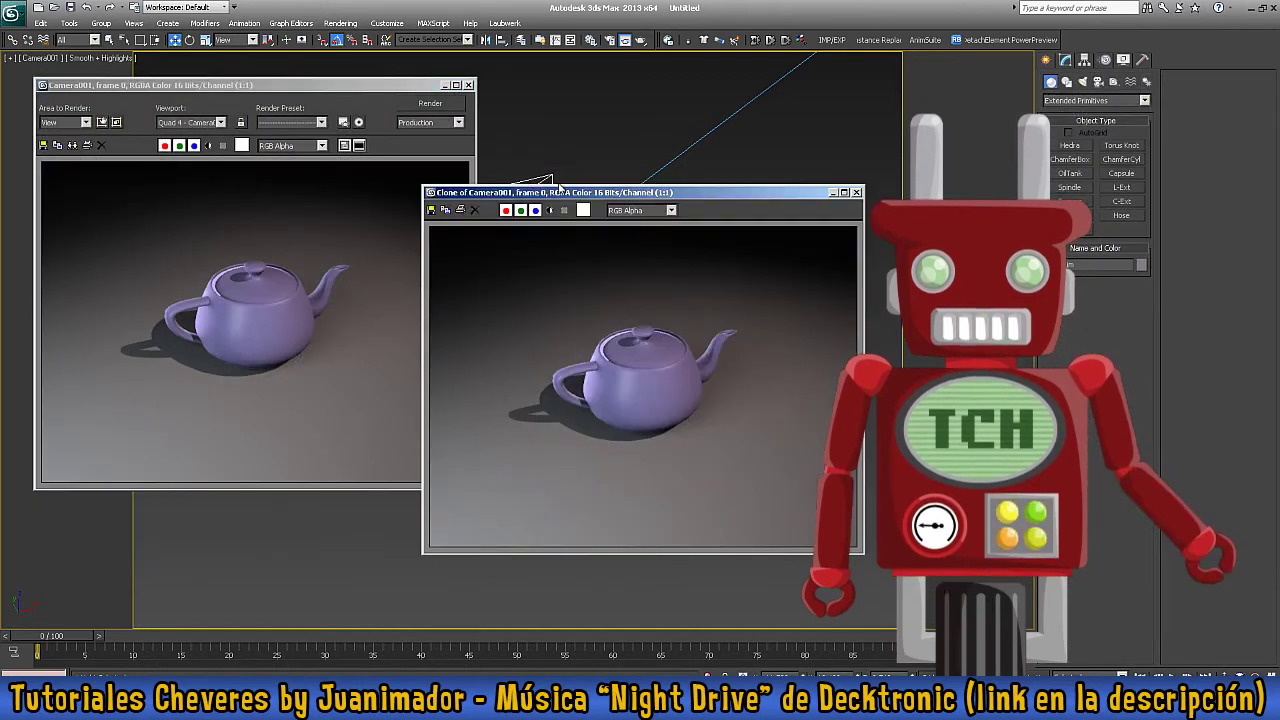
left_click_drag(556, 190, 619, 109)
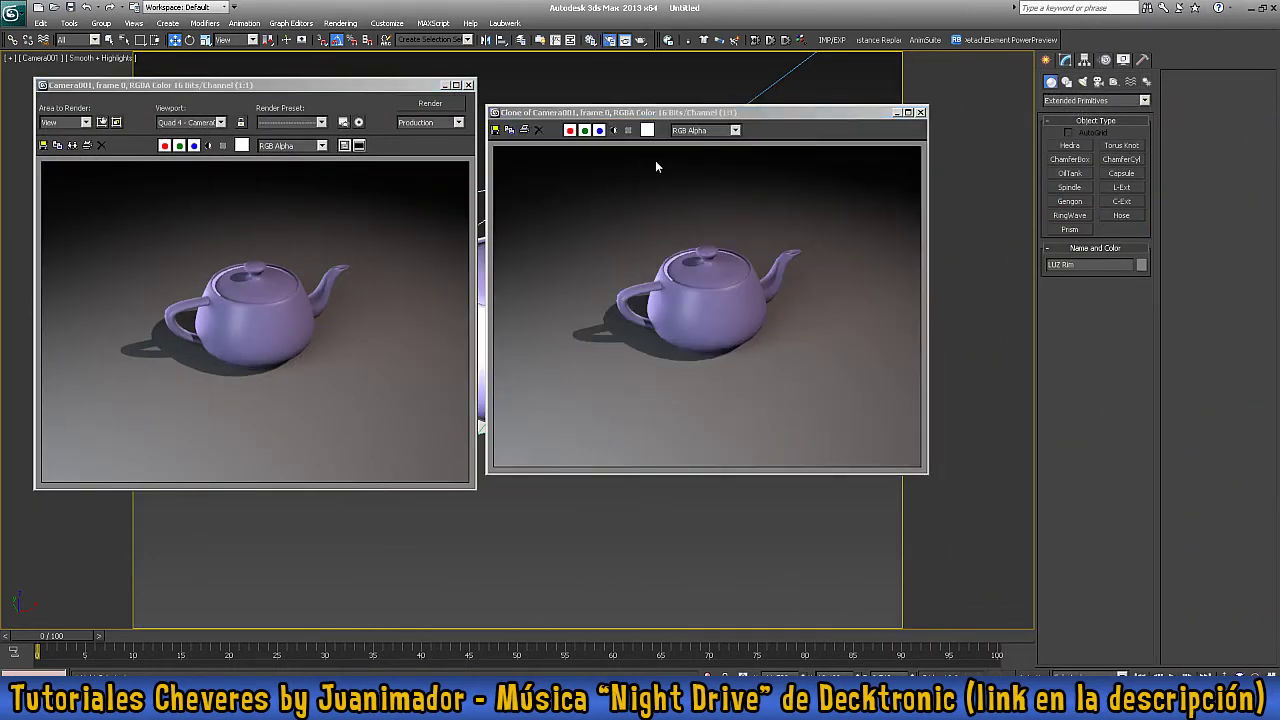
key("F10")
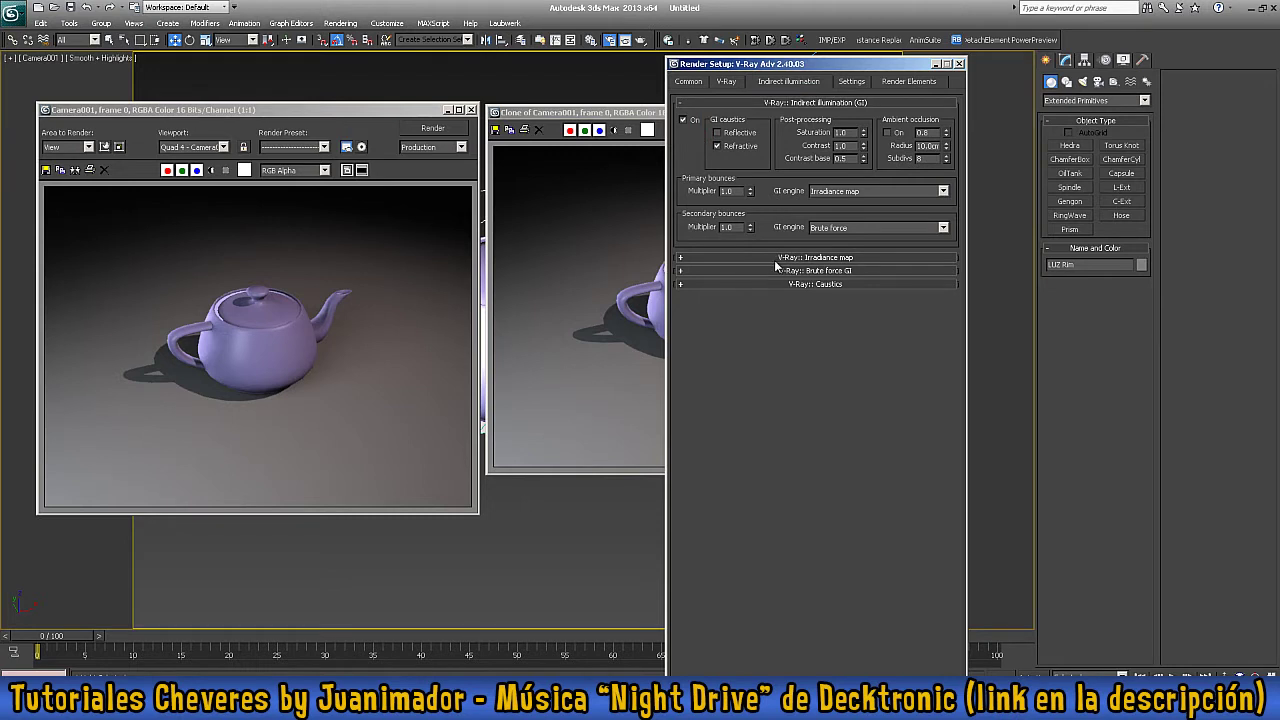
left_click(781, 258)
left_click(833, 284)
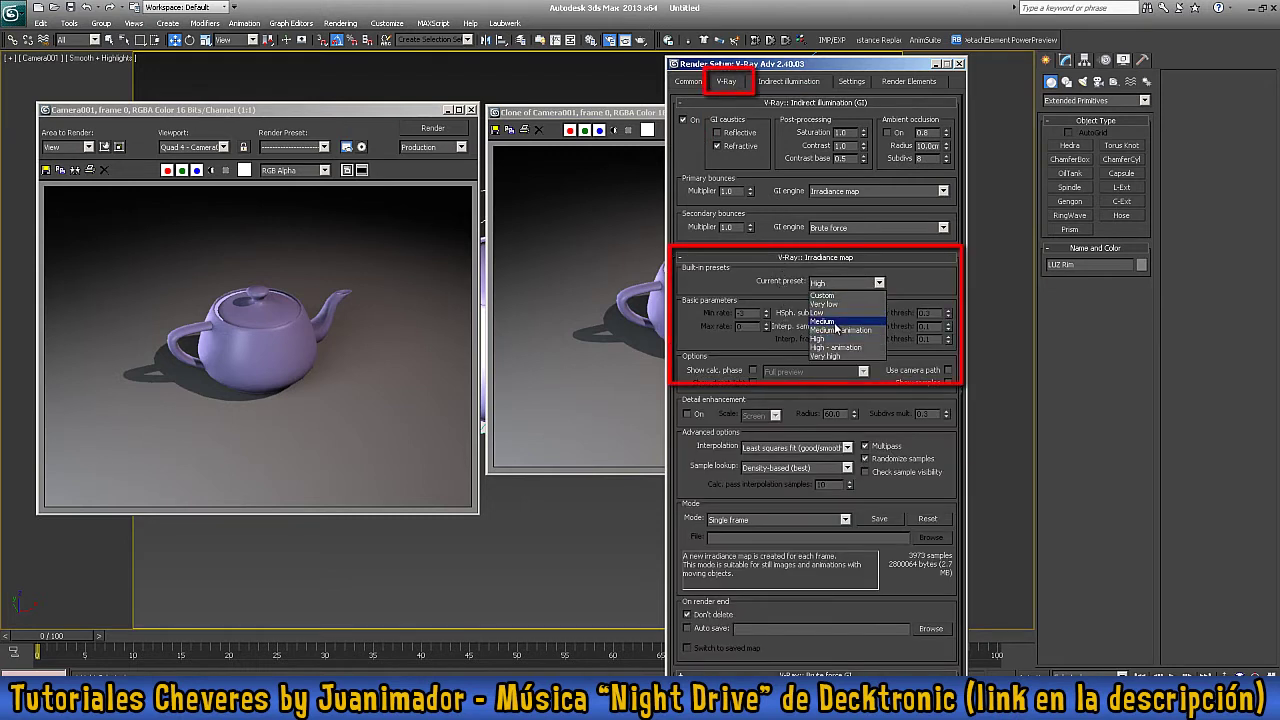
left_click(838, 326)
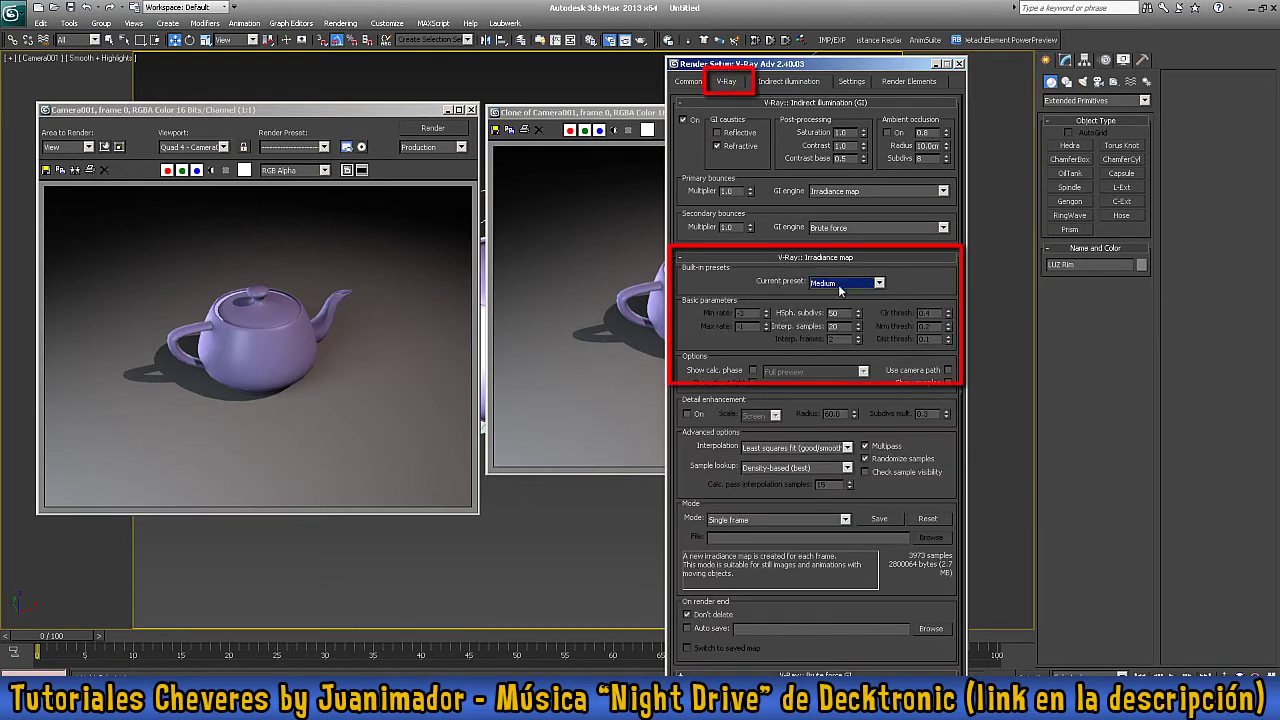
left_click(753, 371)
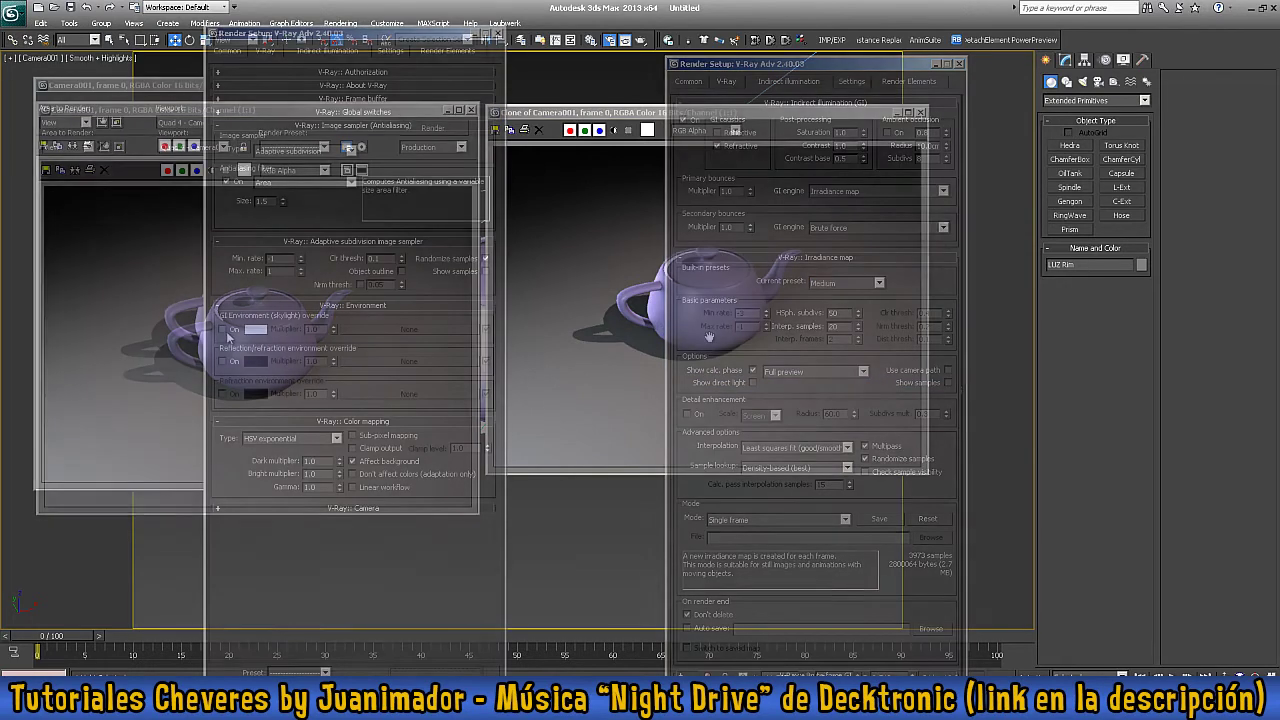
left_click(223, 329)
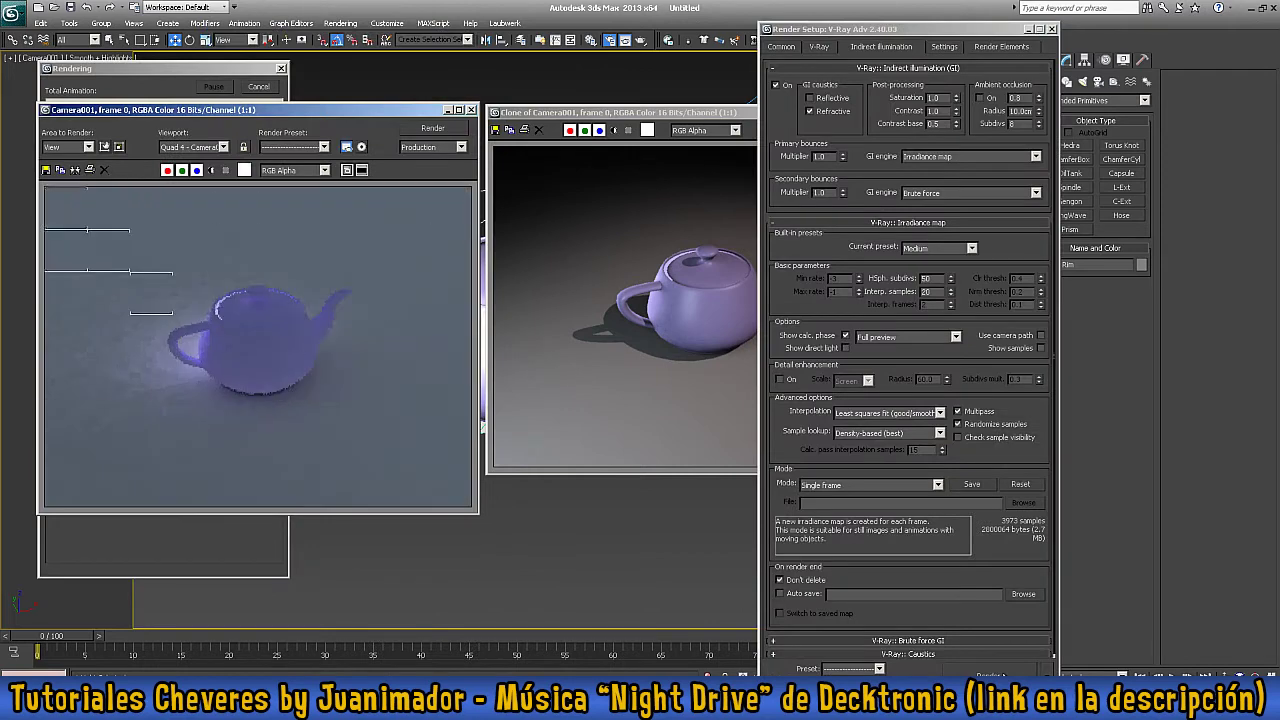
Start a fresh camera render and move the cloned render aside for comparison
left_click(646, 410)
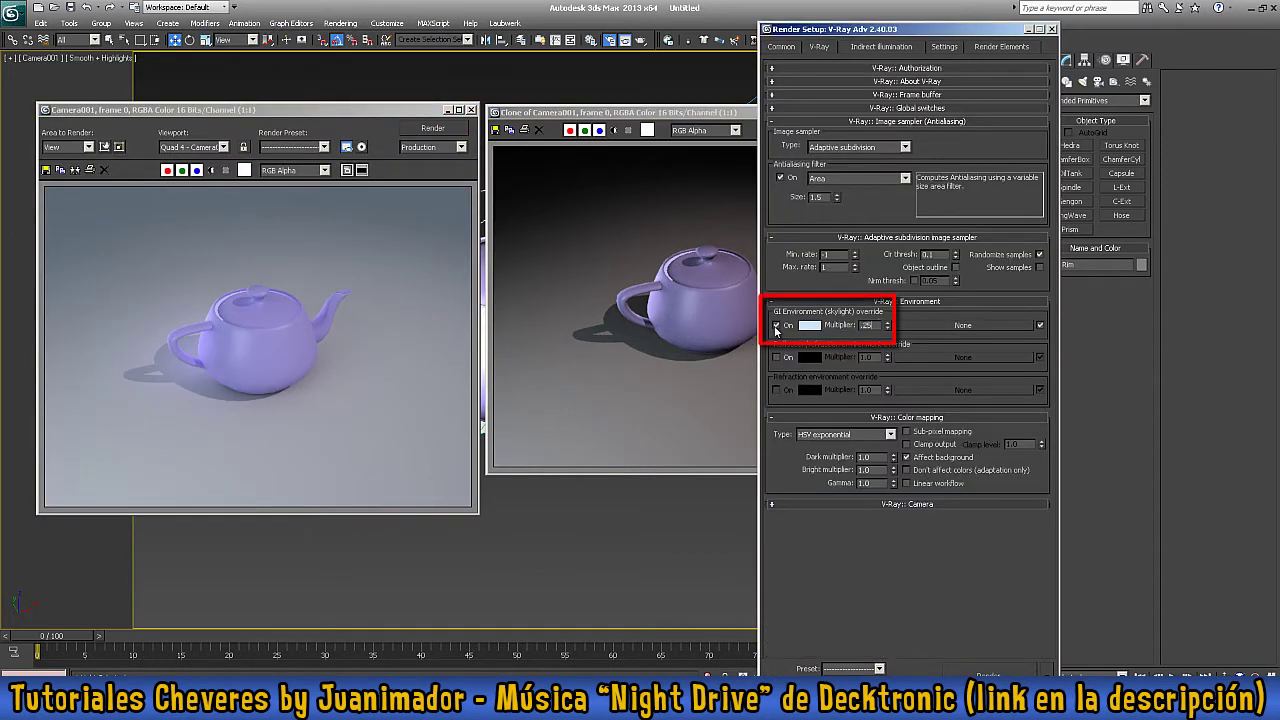
key("shift+q")
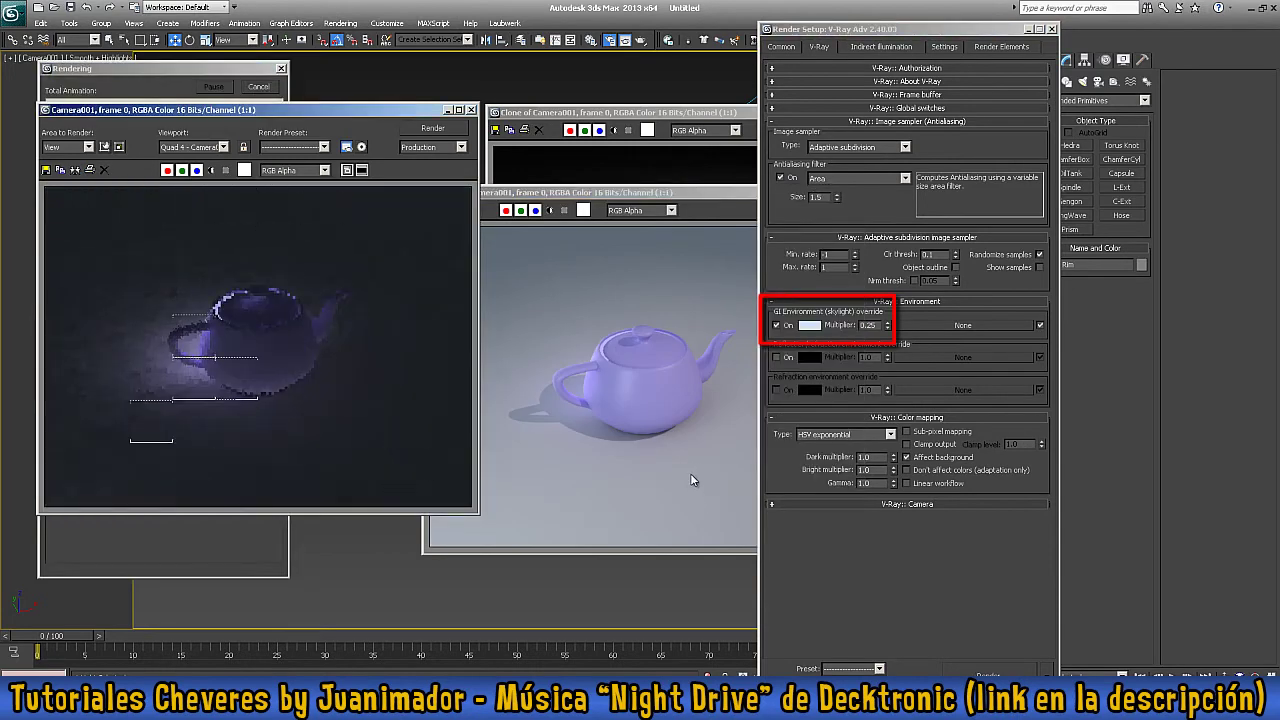
left_click_drag(518, 196, 100, 222)
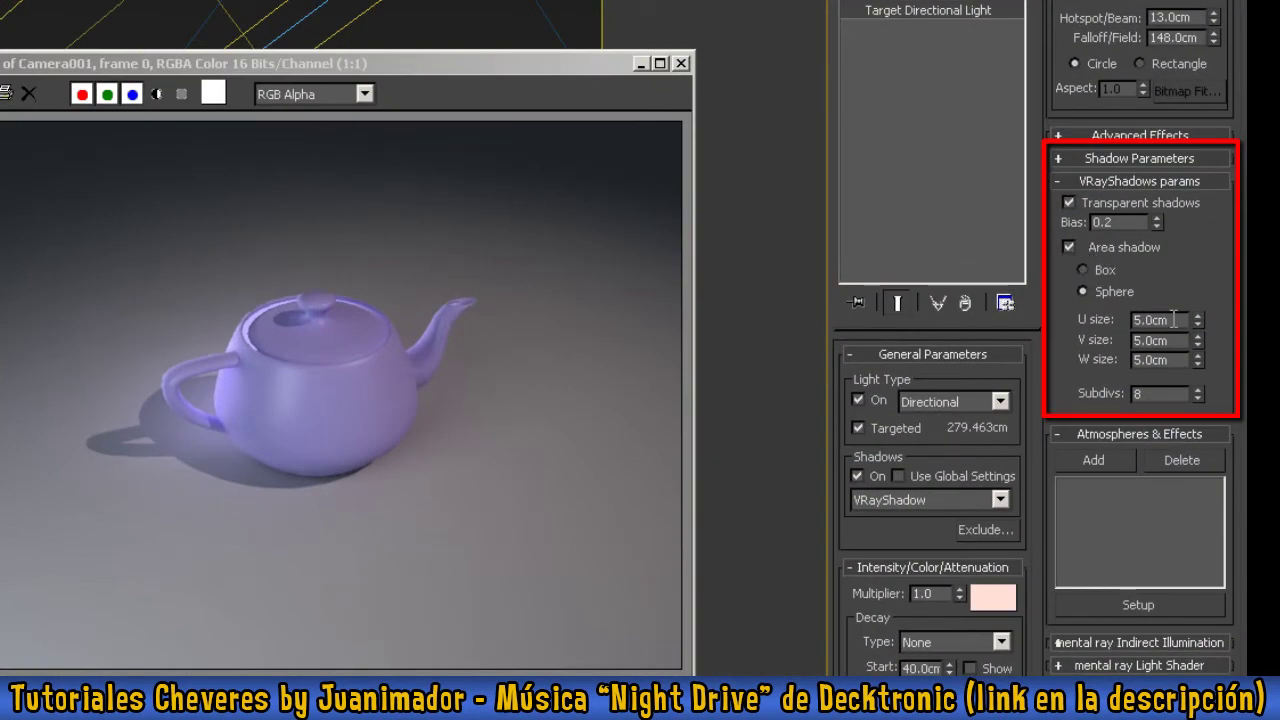
Set Luz_P's area shadow U, V and W sizes to 20cm and re-render the camera view
type("20")
key("Tab")
type("20")
key("Tab")
type("20")
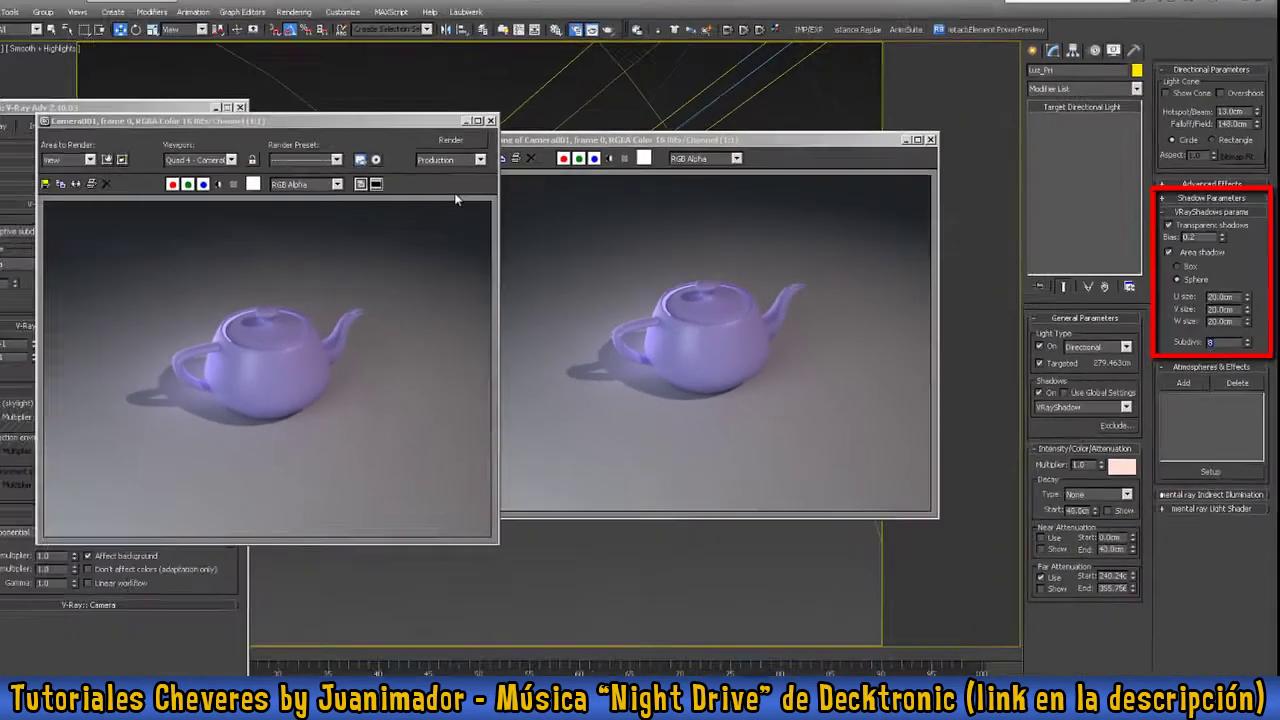
left_click(490, 145)
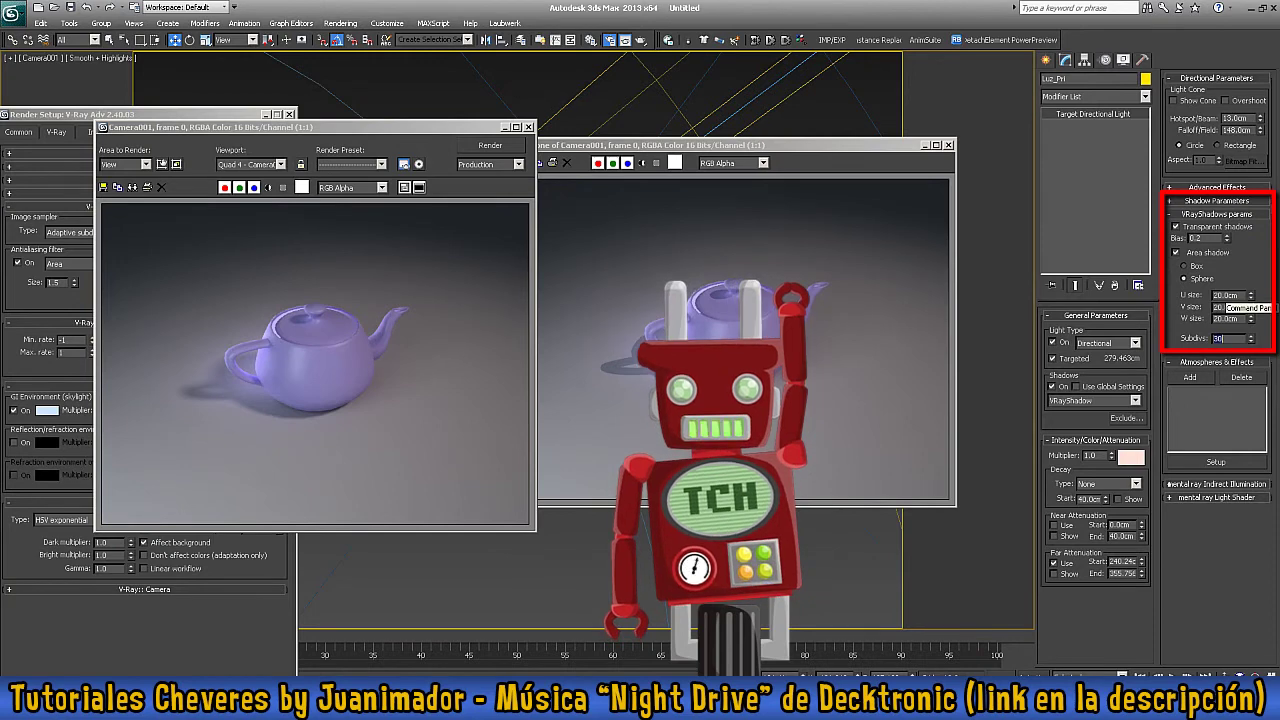
left_click(490, 145)
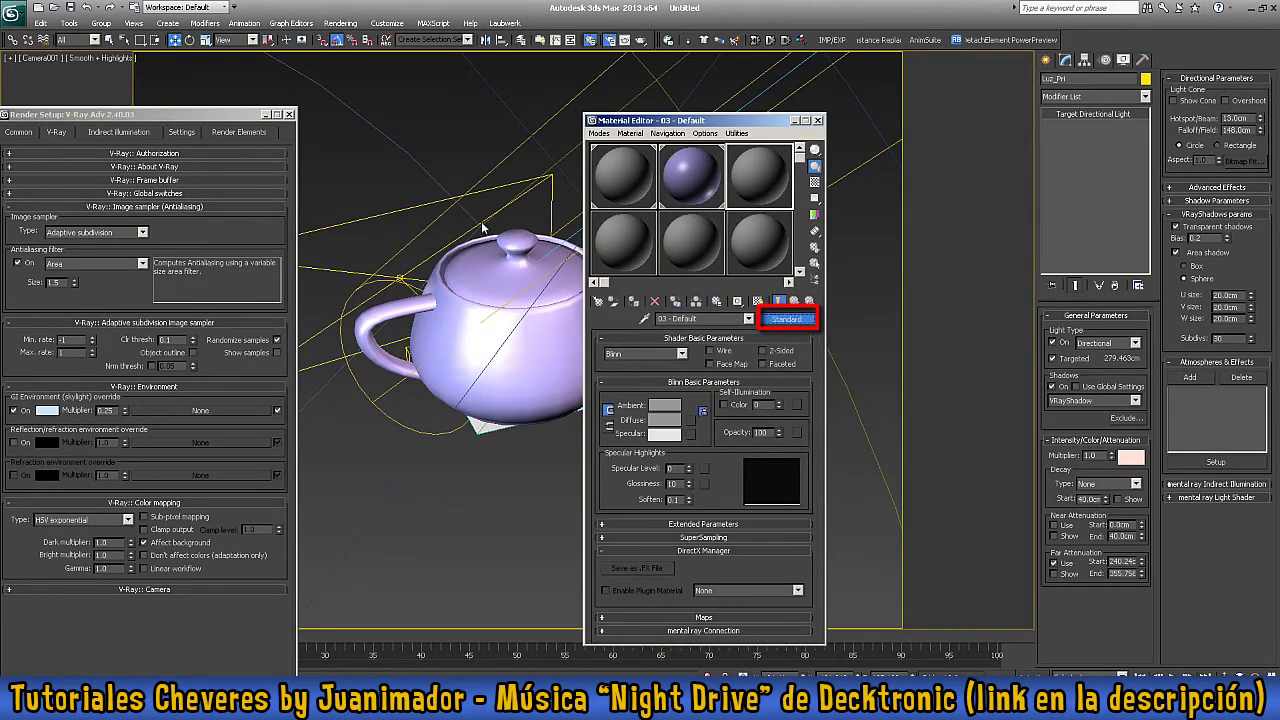
Replace the teapot material with a VRayMtl and name it Tetera Vray
left_click(441, 160)
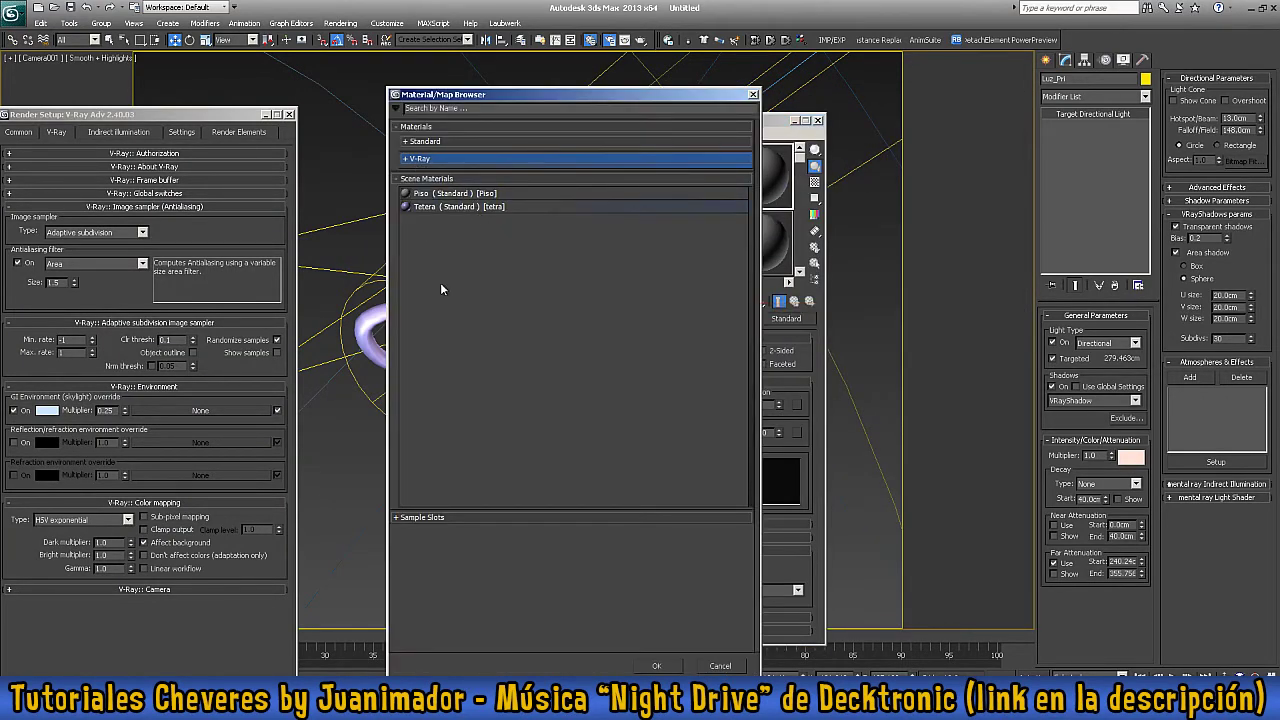
left_click(421, 160)
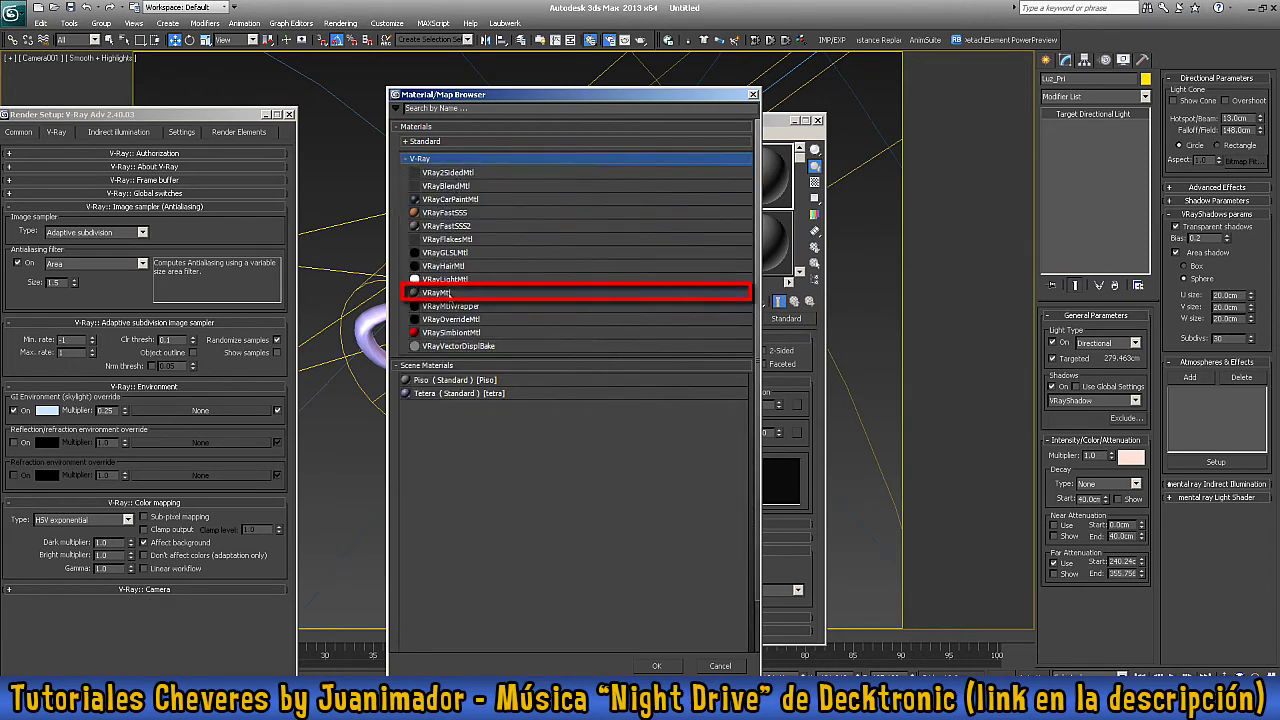
double_click(449, 293)
type("Tetera Vray")
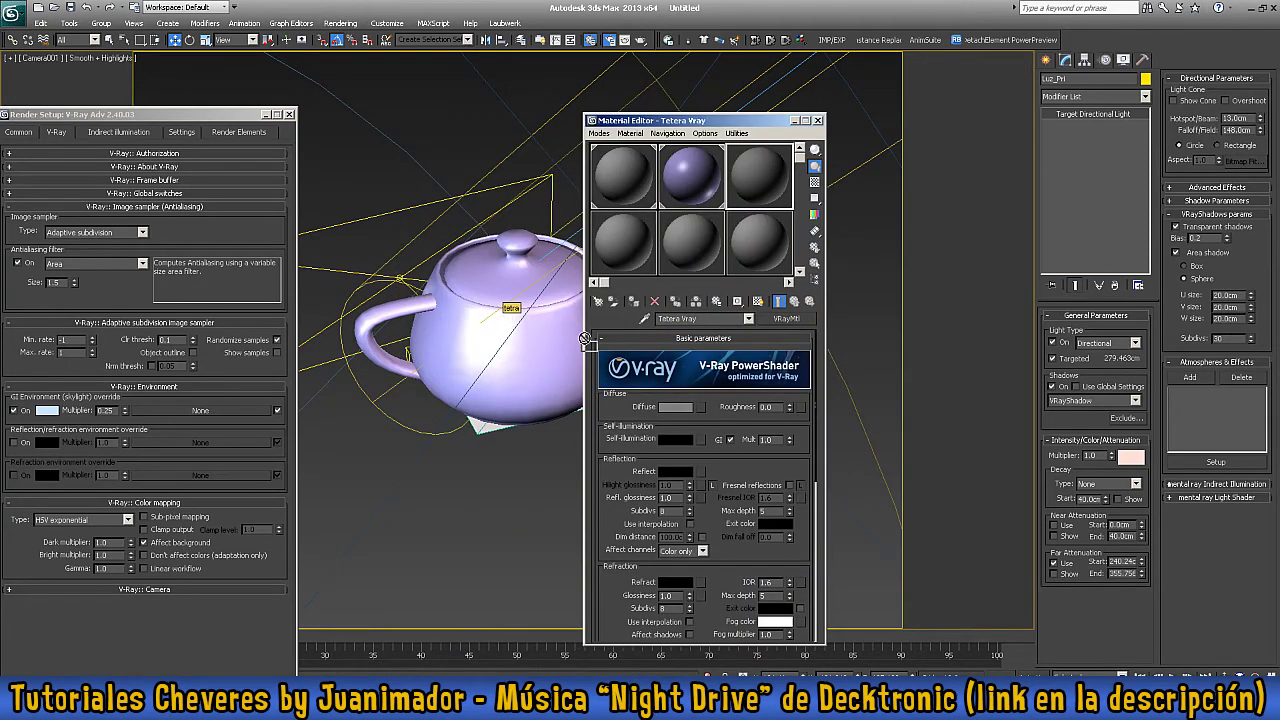
left_click_drag(585, 340, 500, 330)
Give the material a purple diffuse colour, previewed enlarged over a checker background
double_click(748, 175)
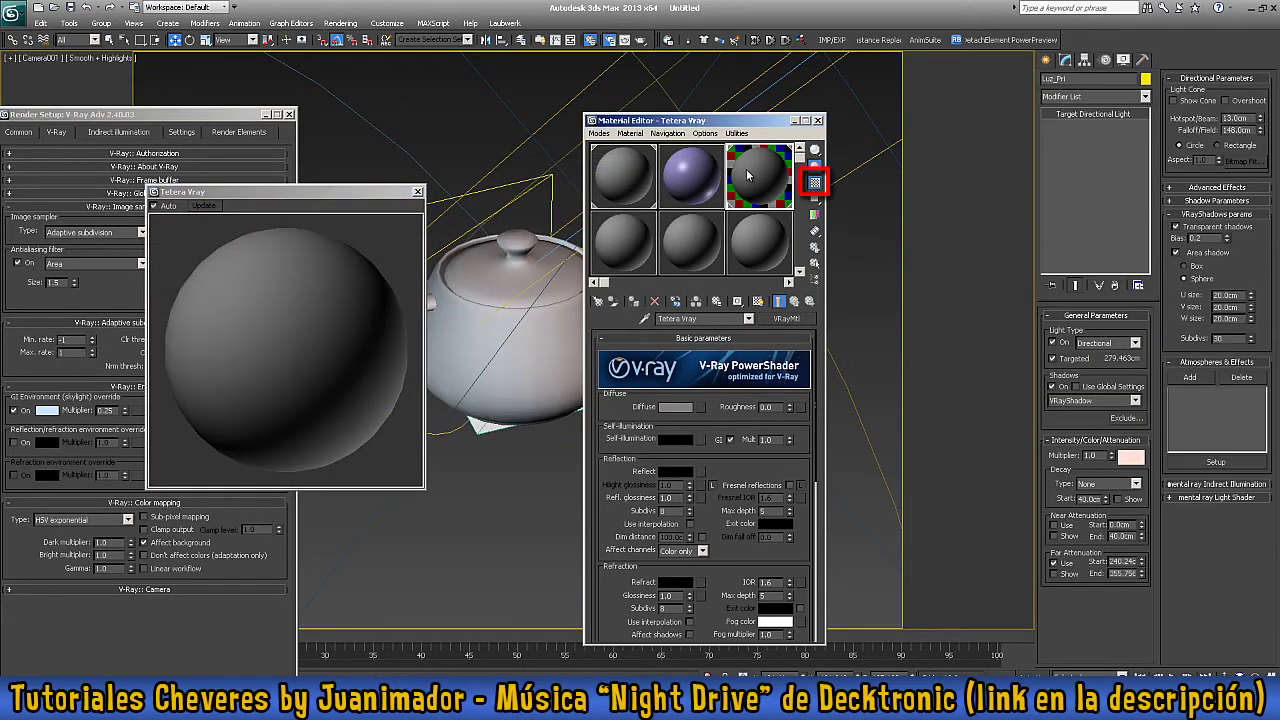
left_click(815, 182)
left_click(676, 407)
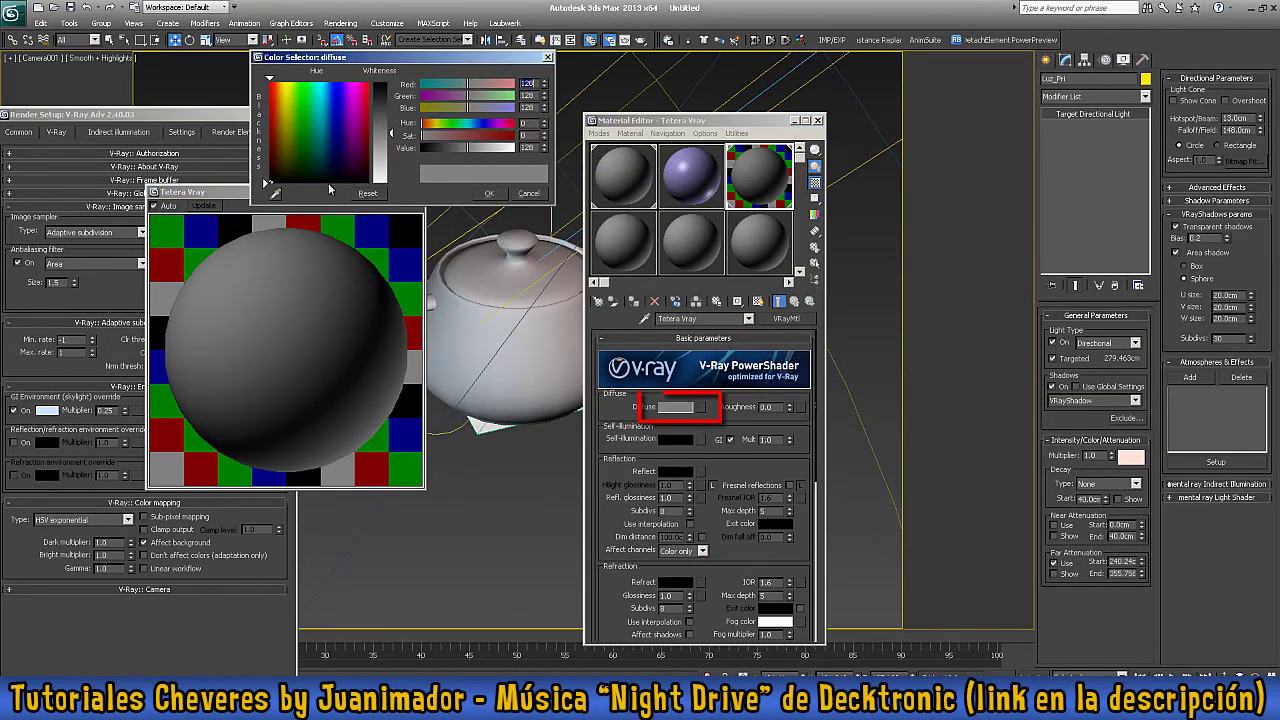
left_click(351, 121)
left_click(489, 193)
Set the reflection colour value to 25 and render the teapot
left_click(675, 471)
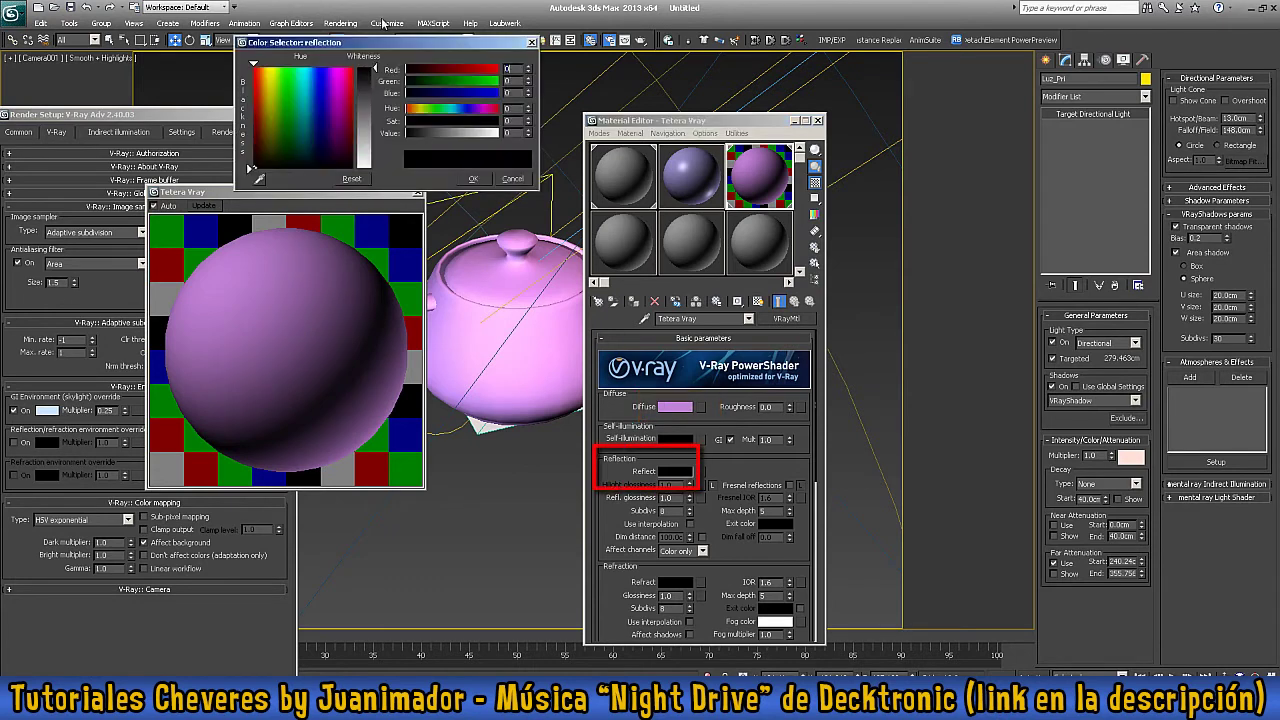
type("25")
key("Return")
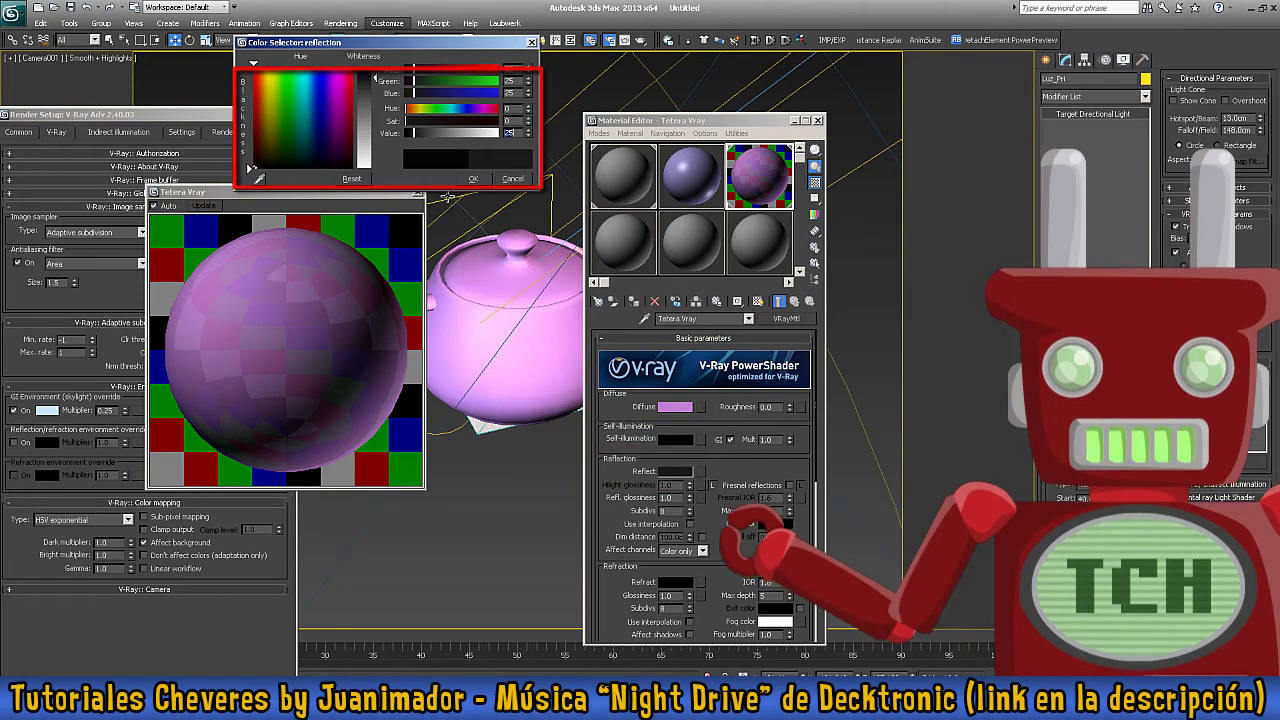
left_click(473, 178)
left_click(419, 191)
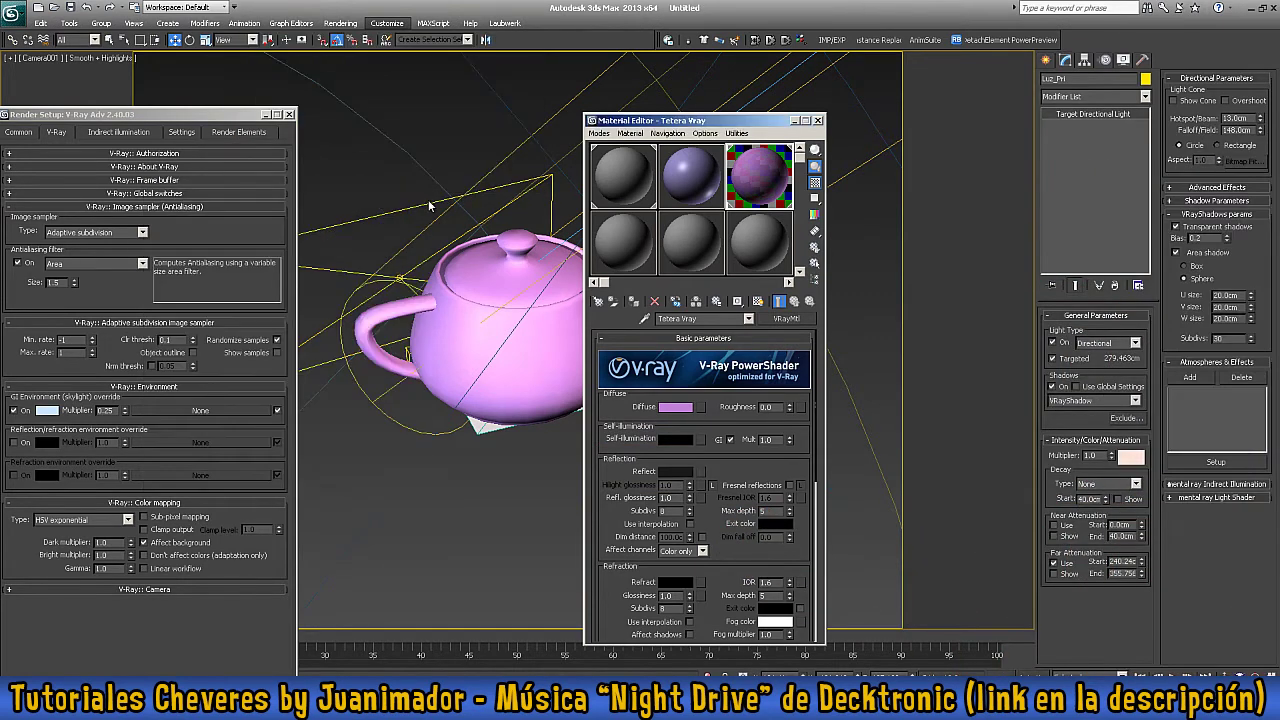
key("shift+q")
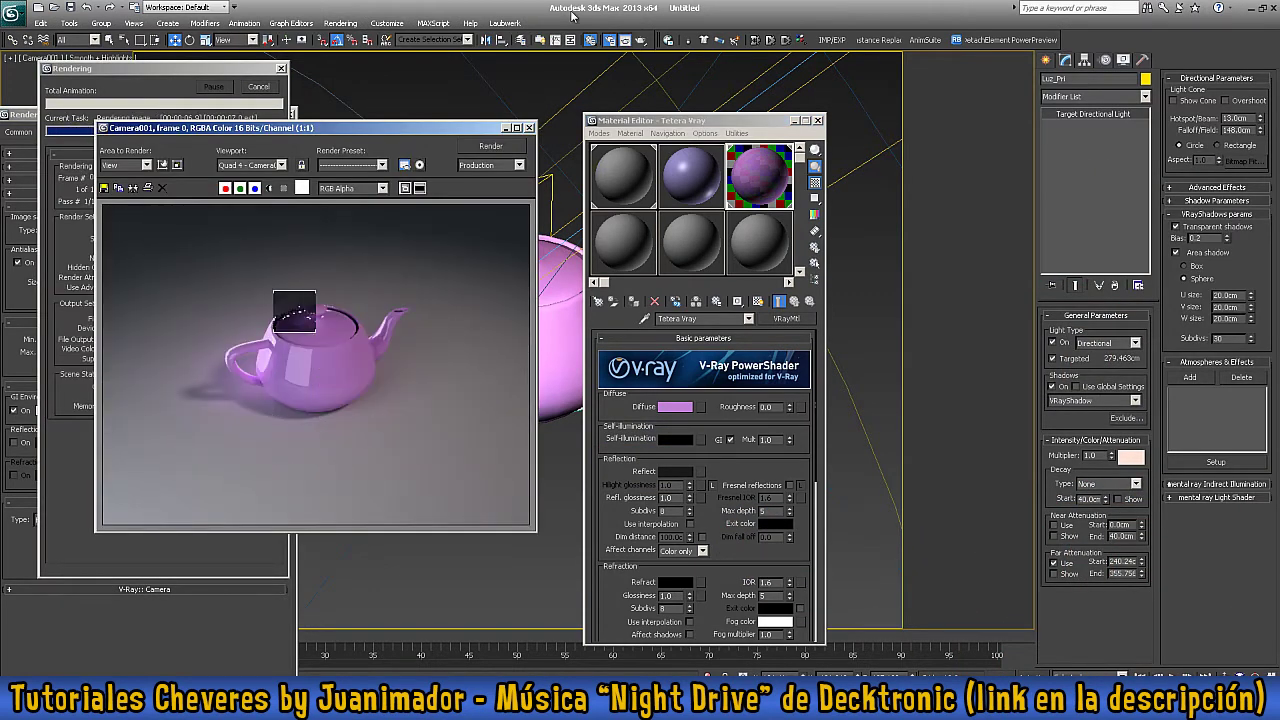
Raise the reflection colour value to 150 and render the teapot
left_click_drag(640, 120, 603, 90)
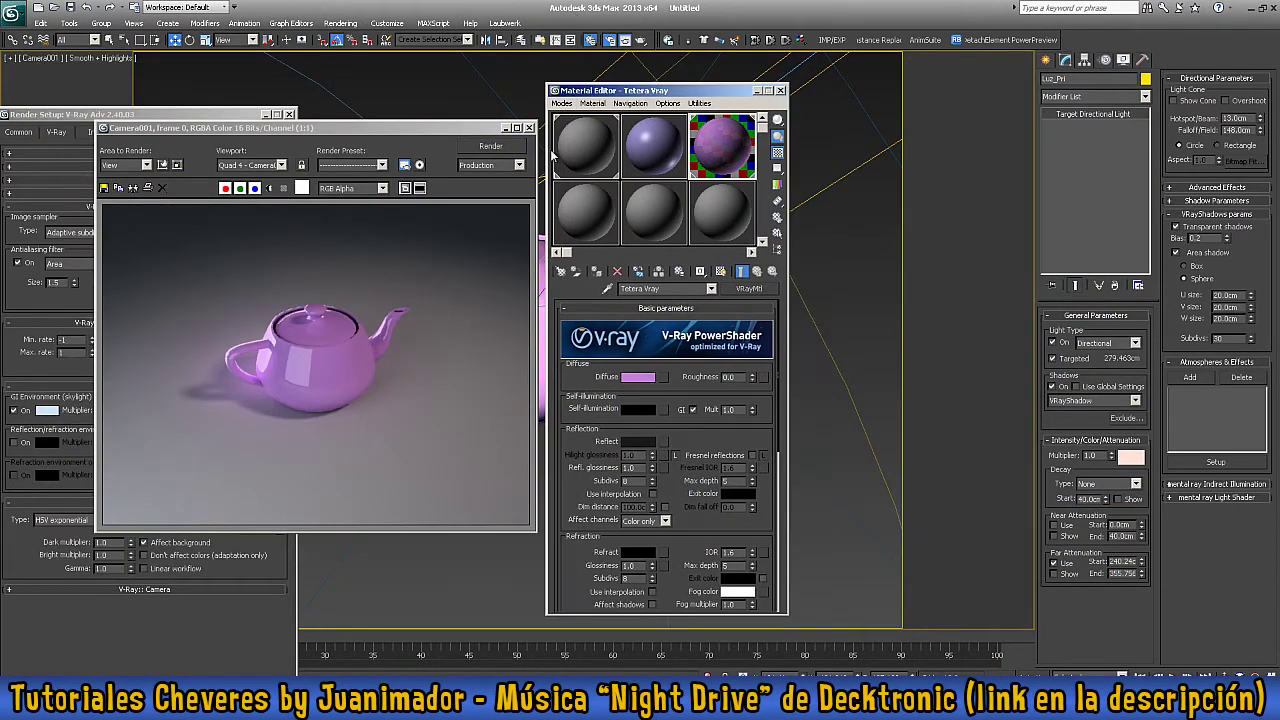
left_click(640, 442)
type("150")
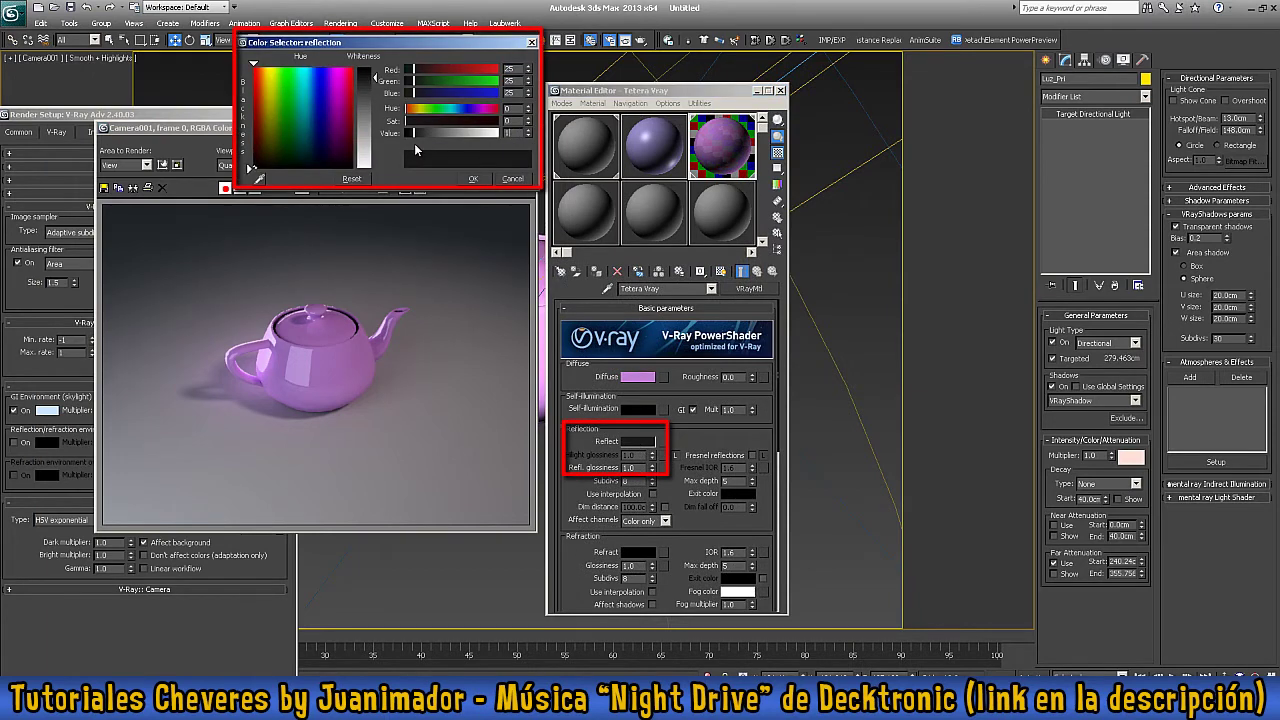
key("Return")
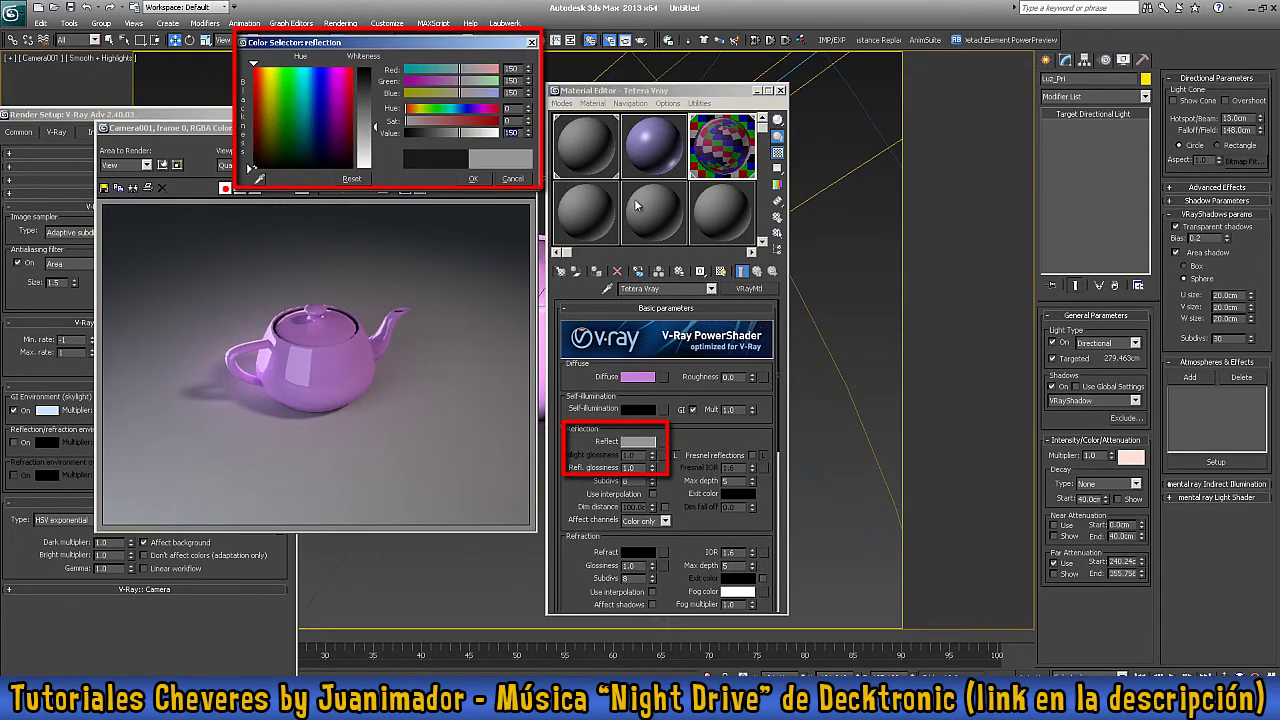
left_click(473, 178)
left_click(490, 145)
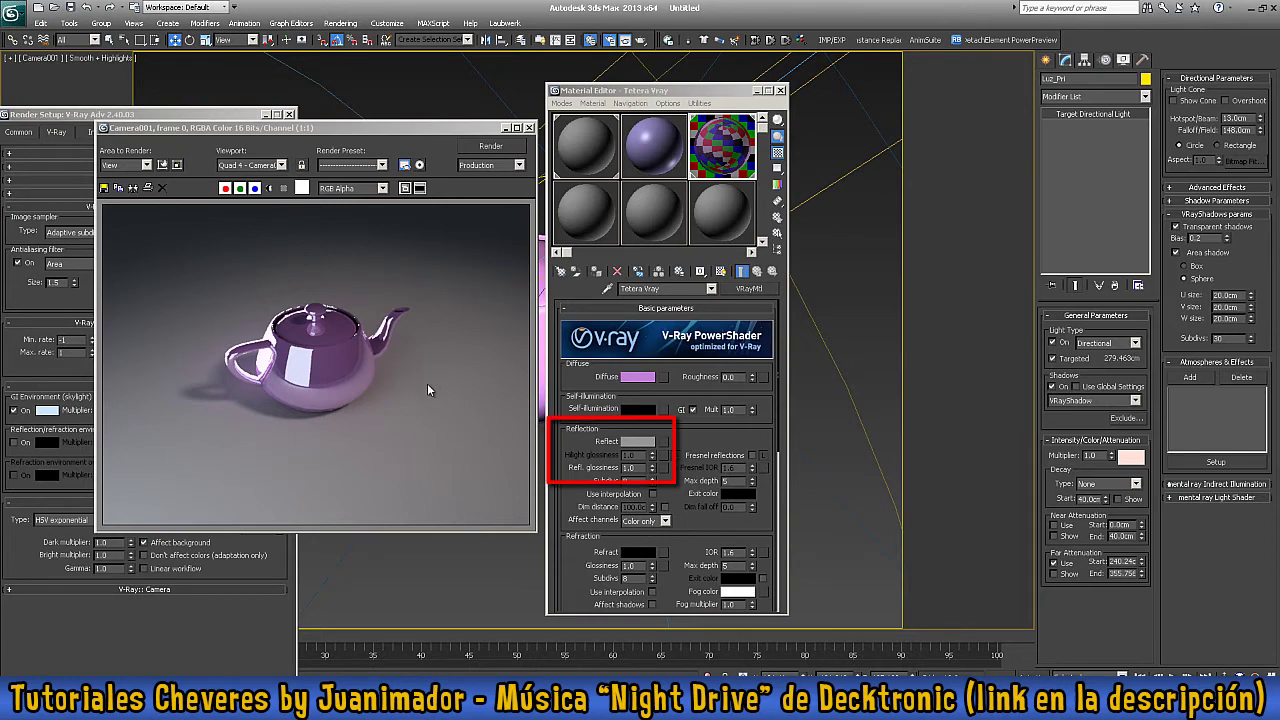
Set reflection glossiness to 0.75, clone the current render, and render again to compare
double_click(631, 467)
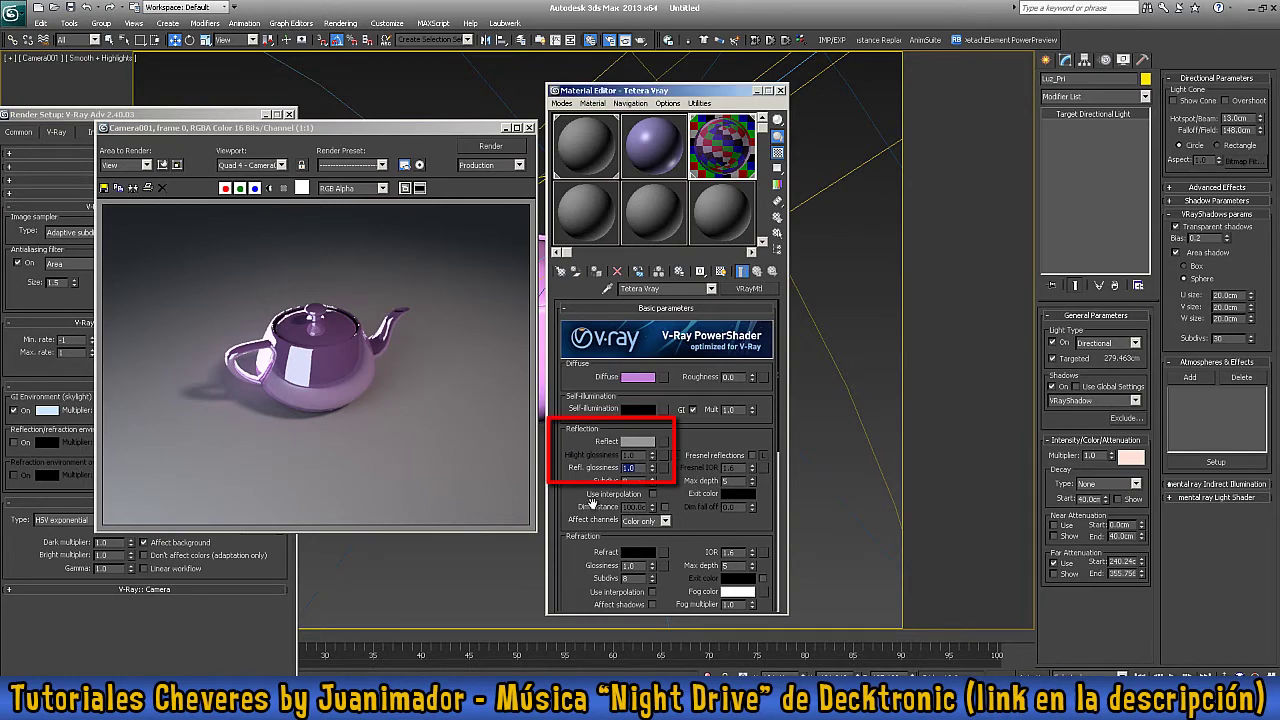
double_click(704, 143)
type("0.5")
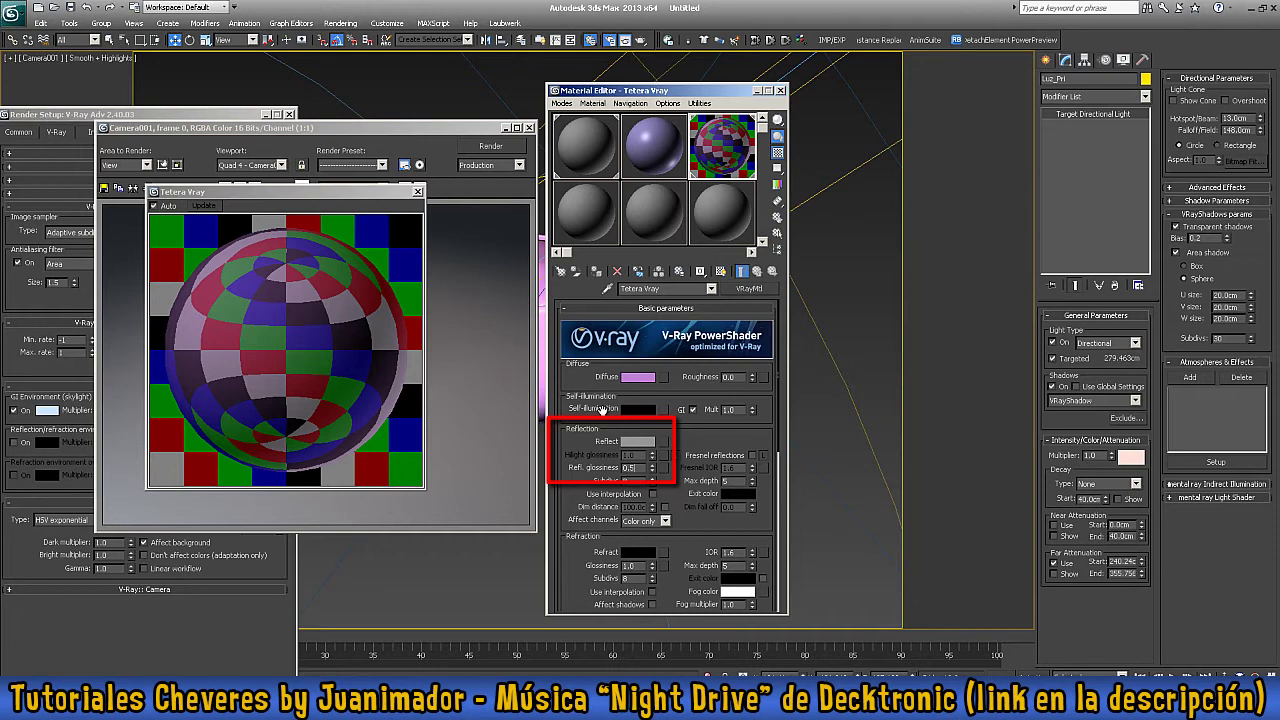
key("Return")
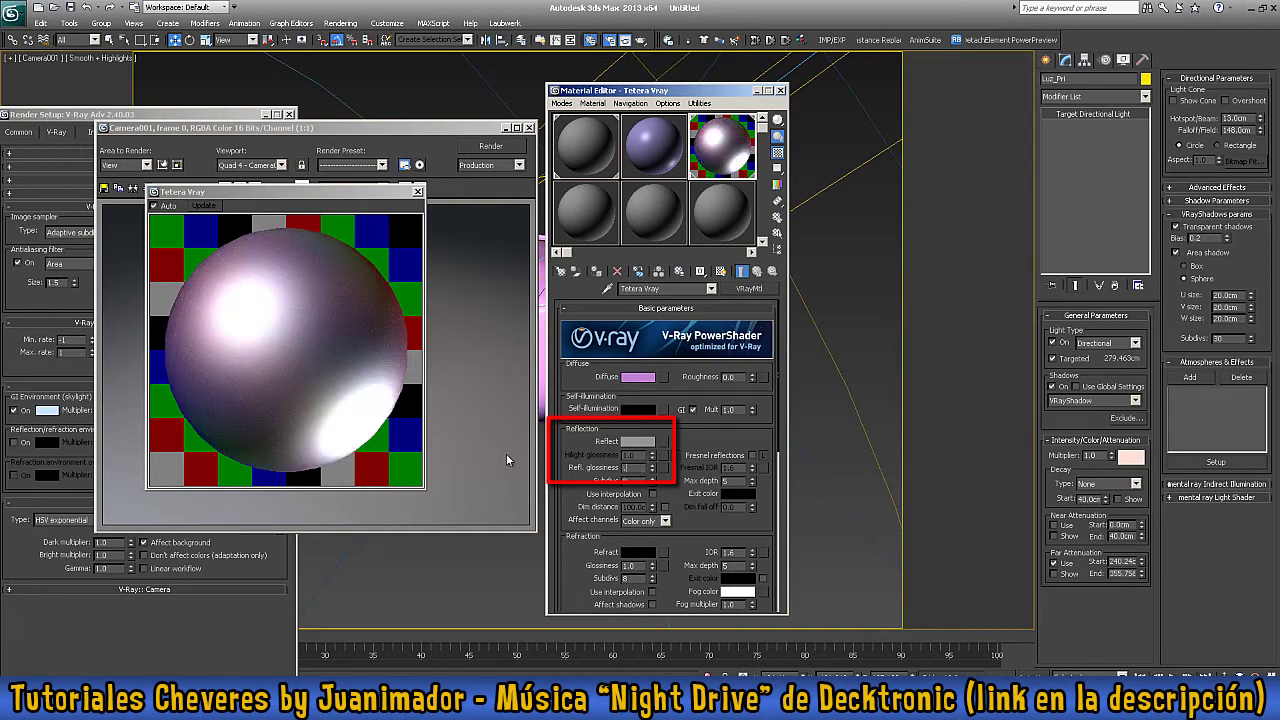
type("0.75")
key("Return")
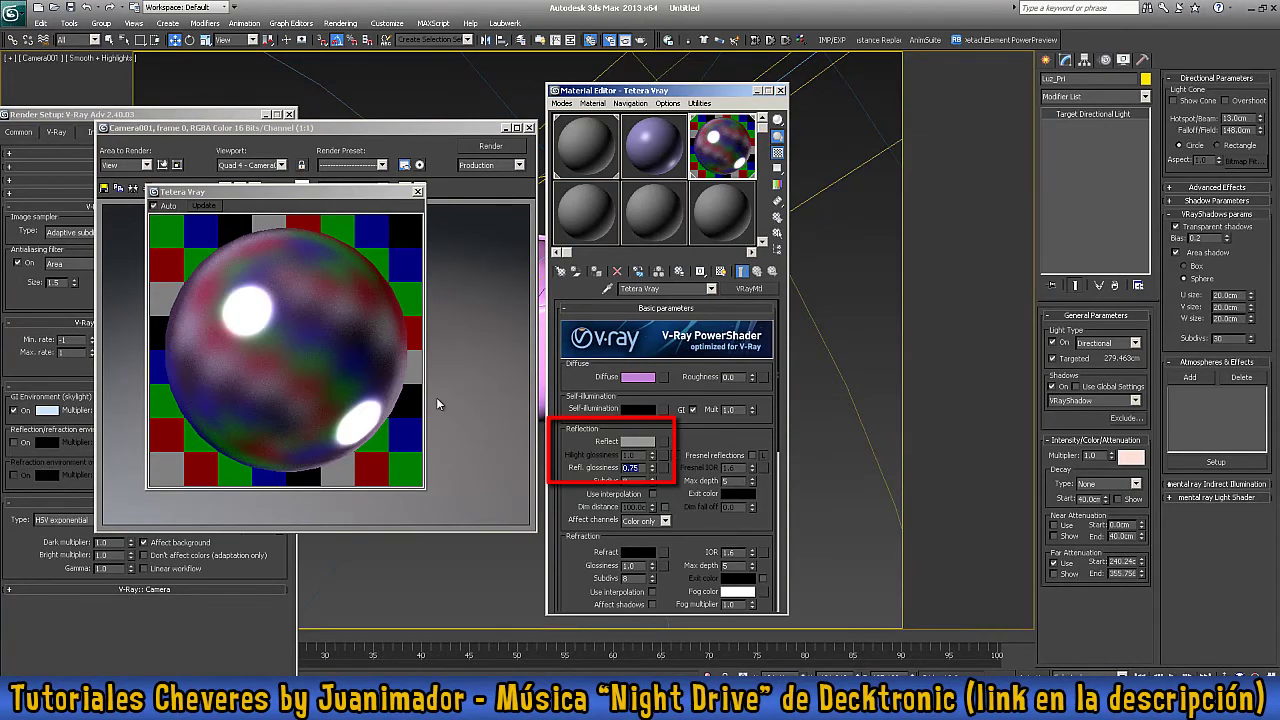
left_click(417, 191)
left_click_drag(391, 137, 323, 125)
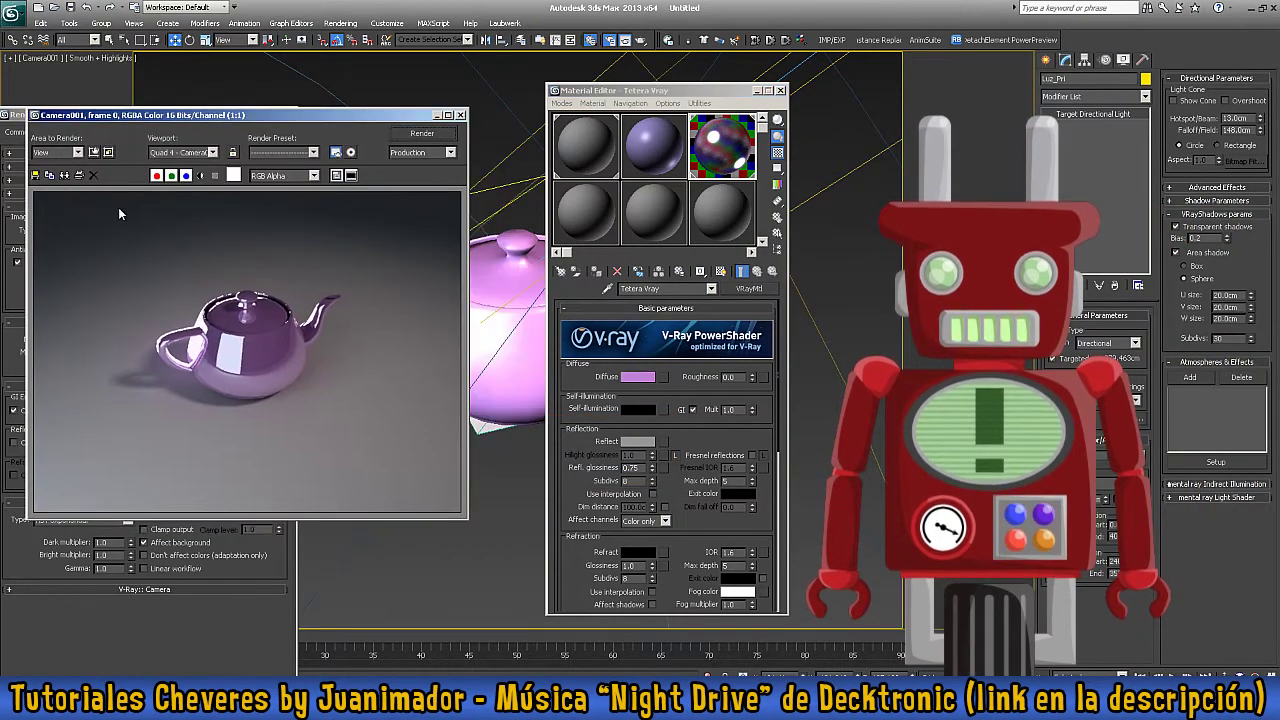
left_click(65, 175)
left_click(434, 138)
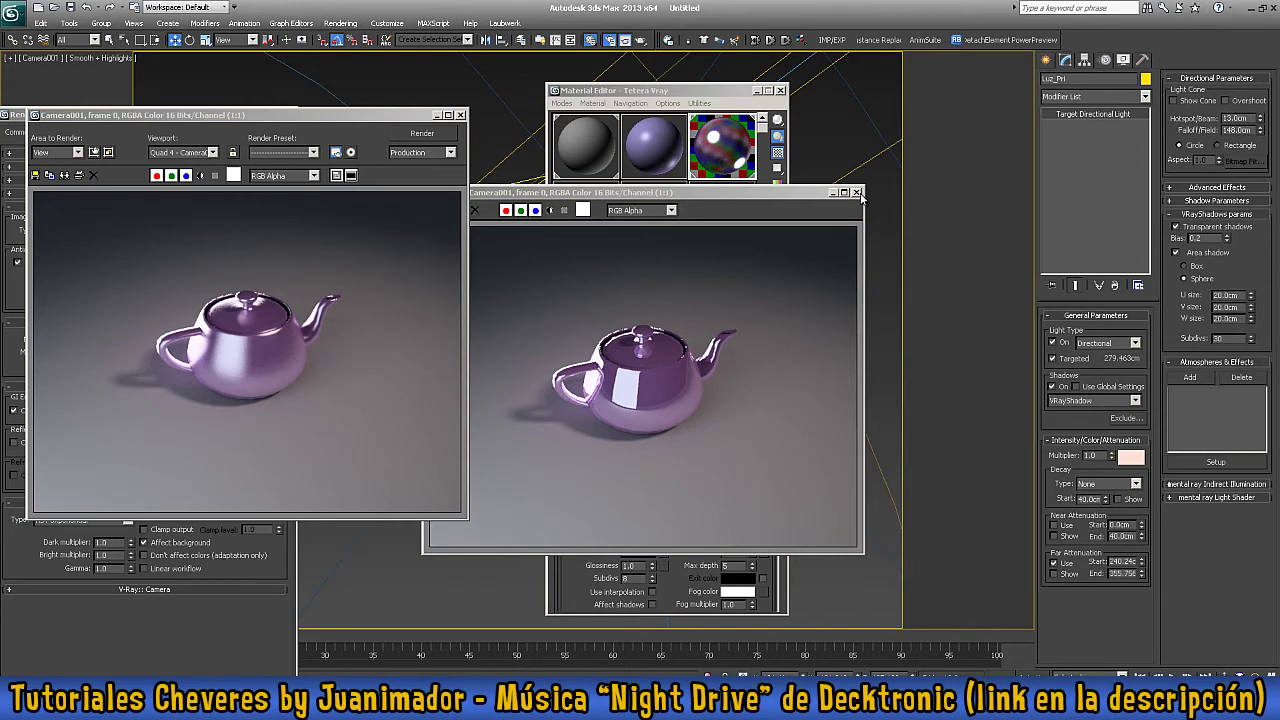
Close both render windows and lower the reflection colour value to 10
left_click(460, 115)
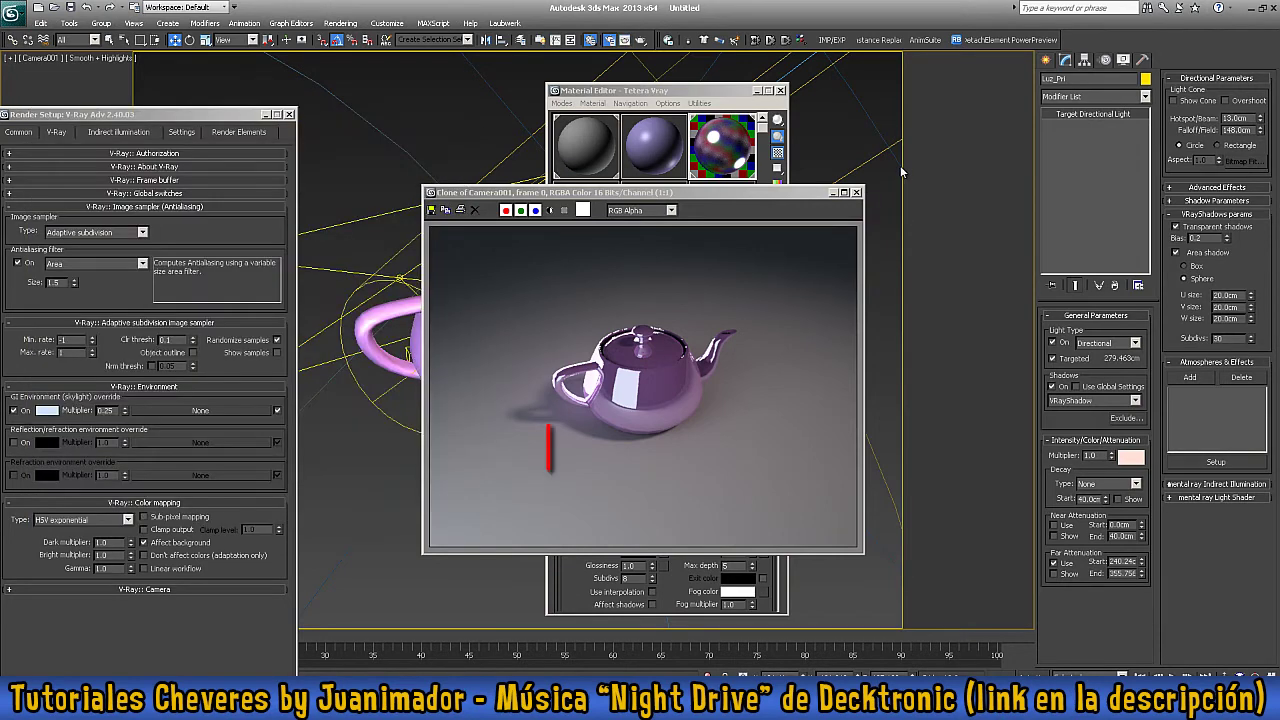
left_click(856, 192)
left_click(645, 443)
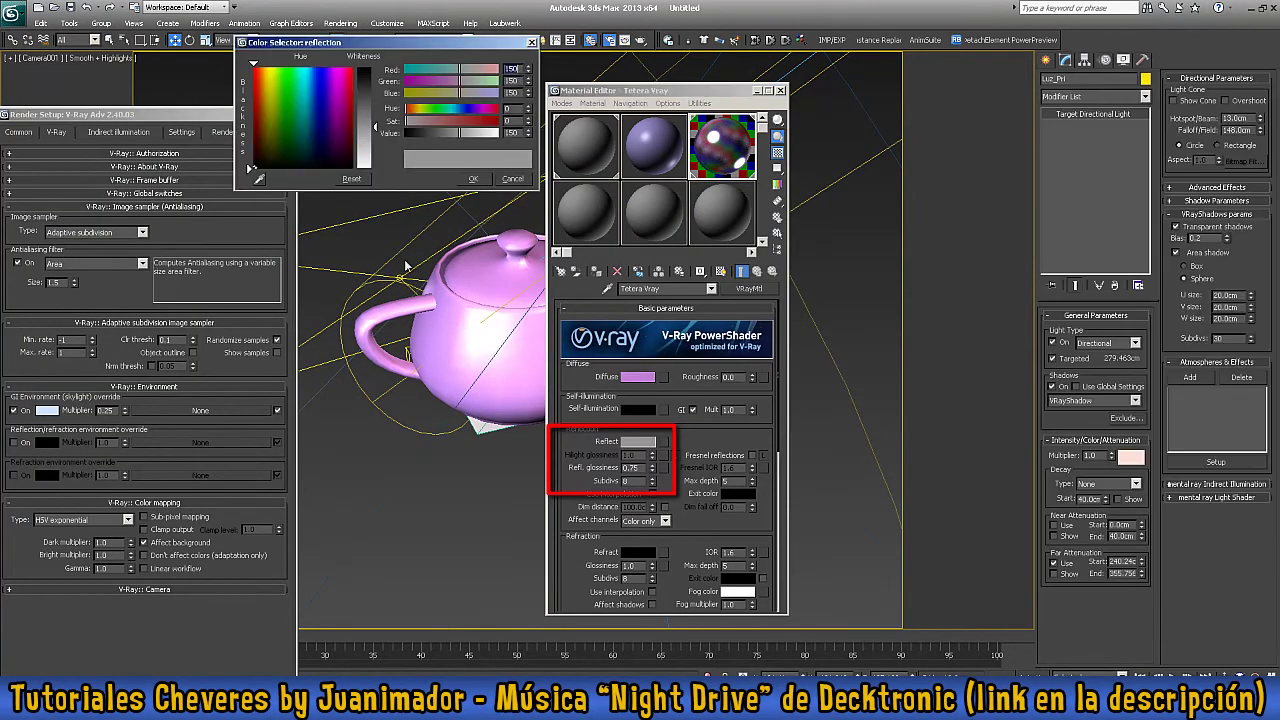
double_click(512, 133)
type("10")
key("Return")
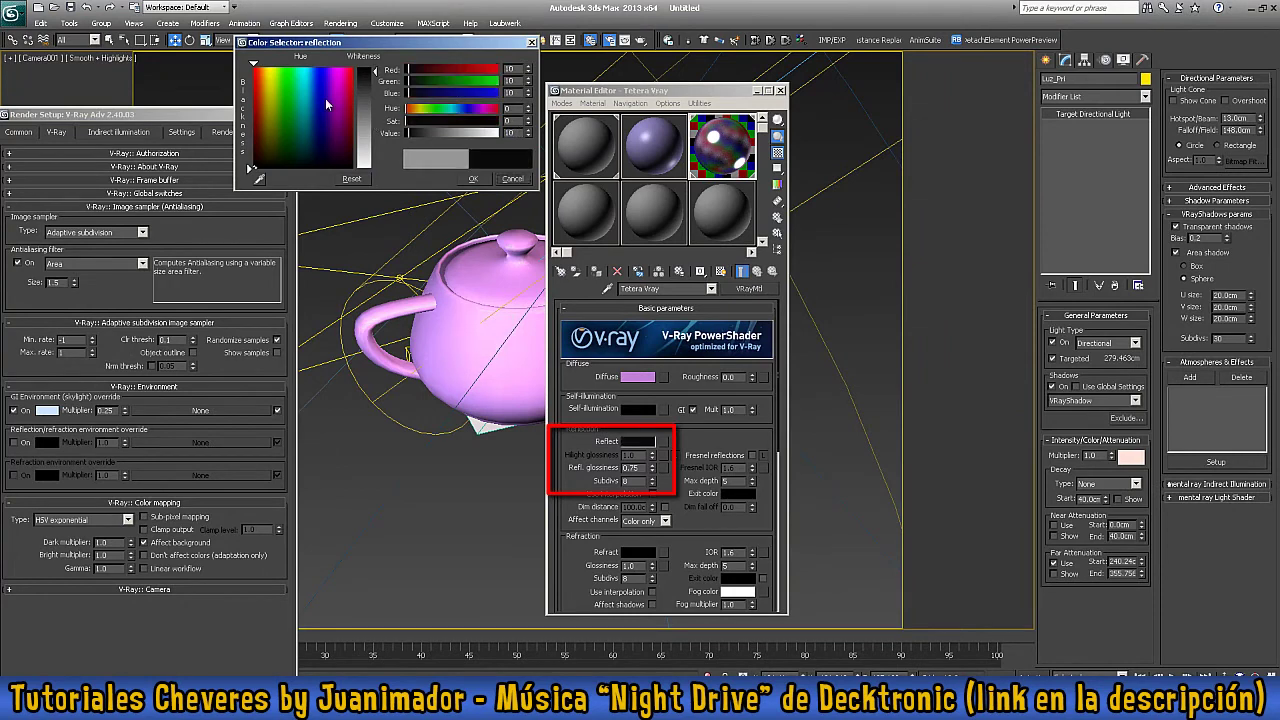
left_click(474, 180)
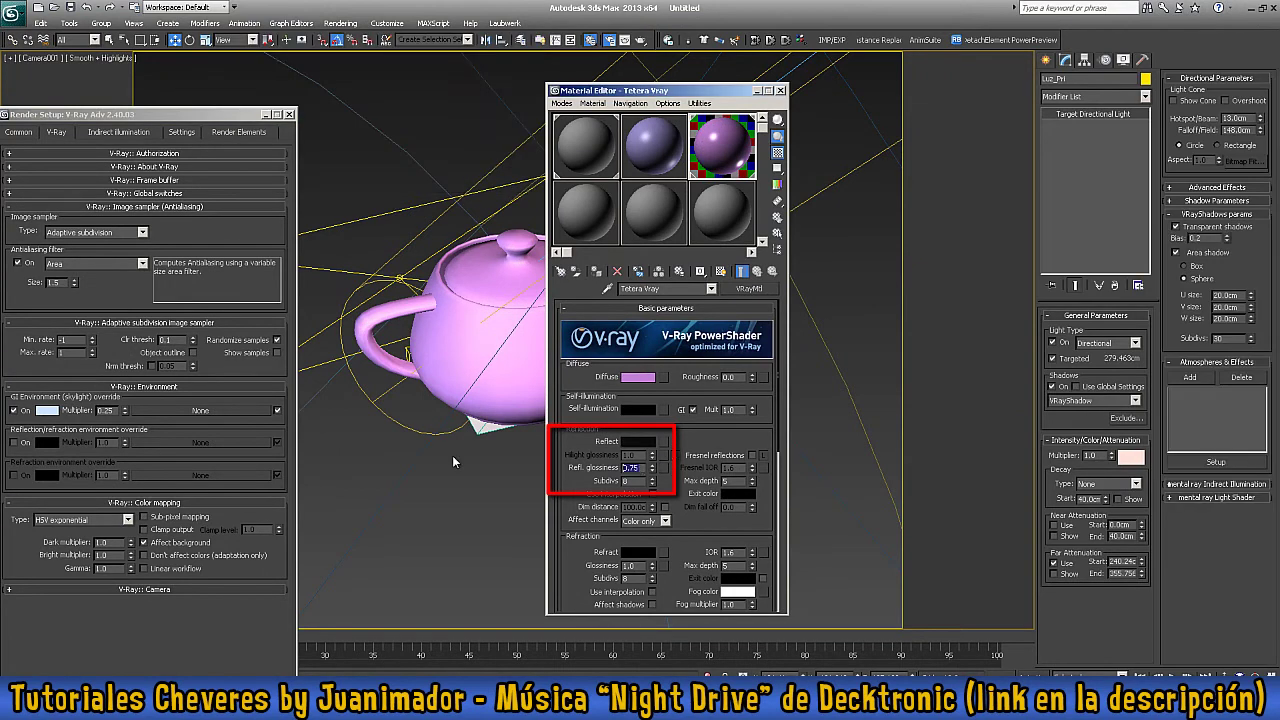
Set reflection glossiness to 0.86 and render the teapot
type("16")
key("Return")
key("shift+q")
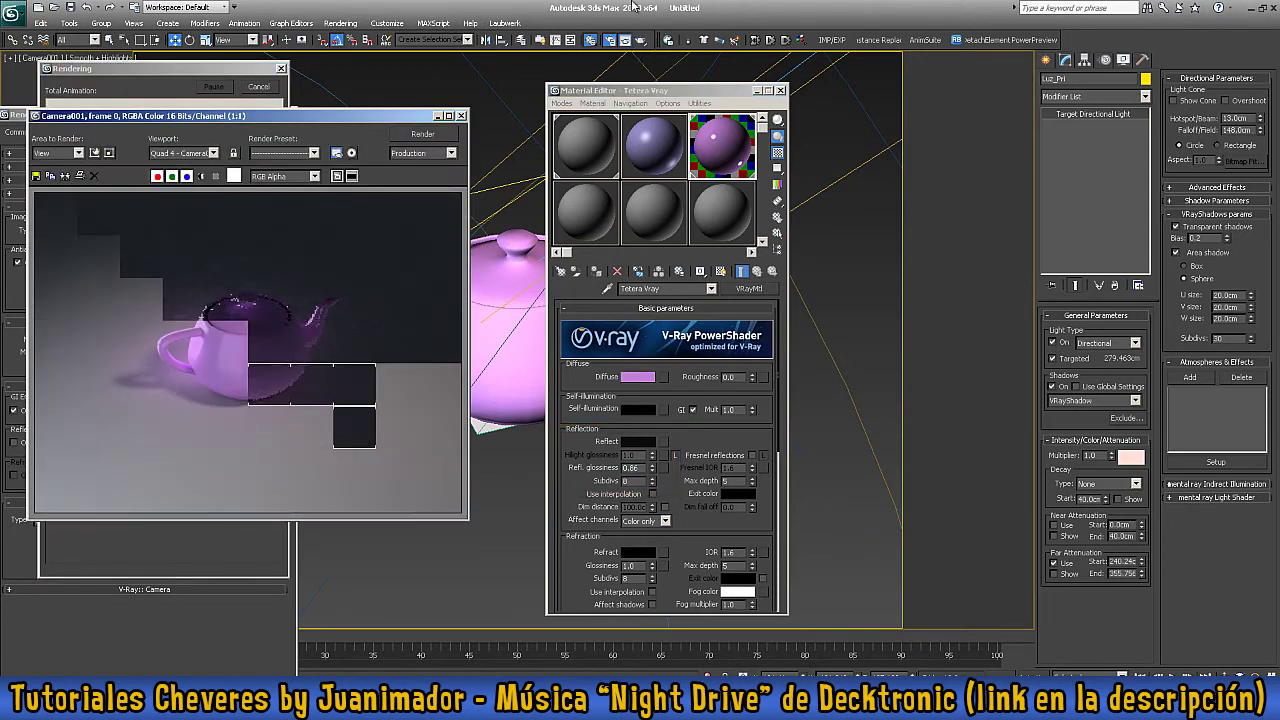